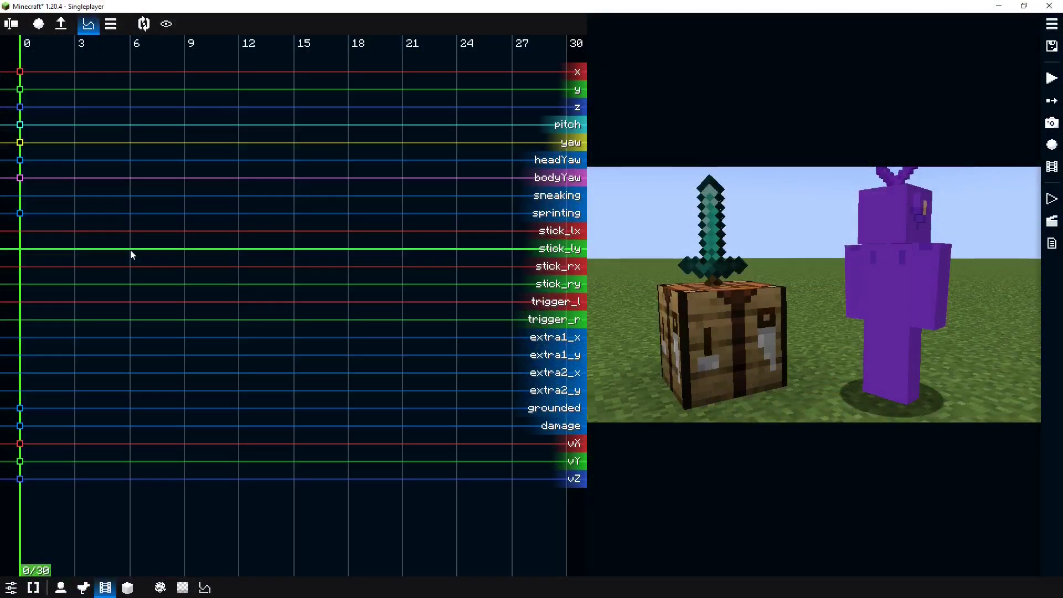
- Open the Tinky replay's form for editing and add a new body part using the bbs:anchor form
click(11, 24)
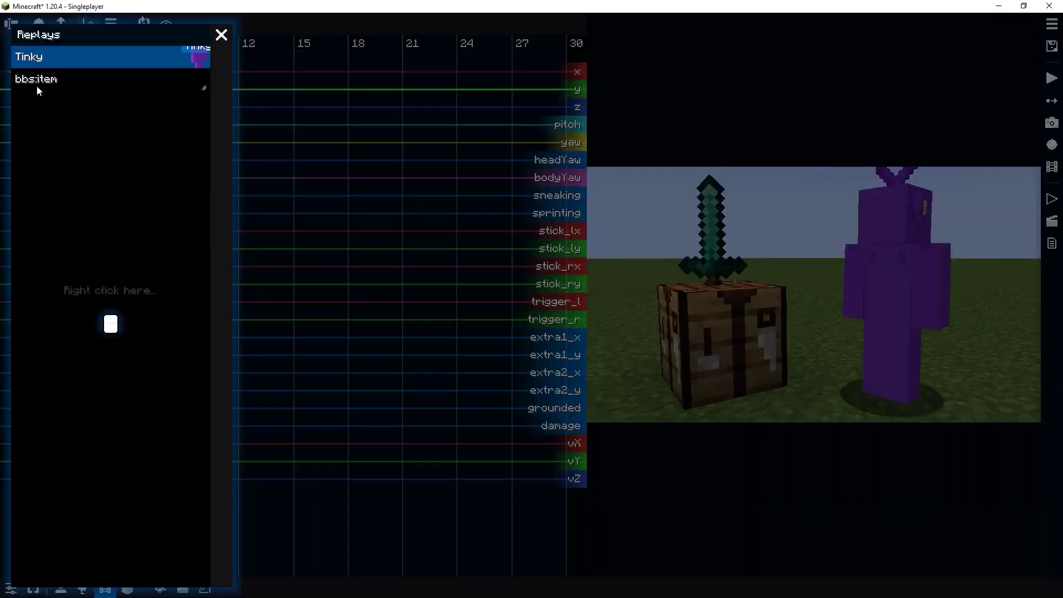
right_click(45, 57)
click(91, 151)
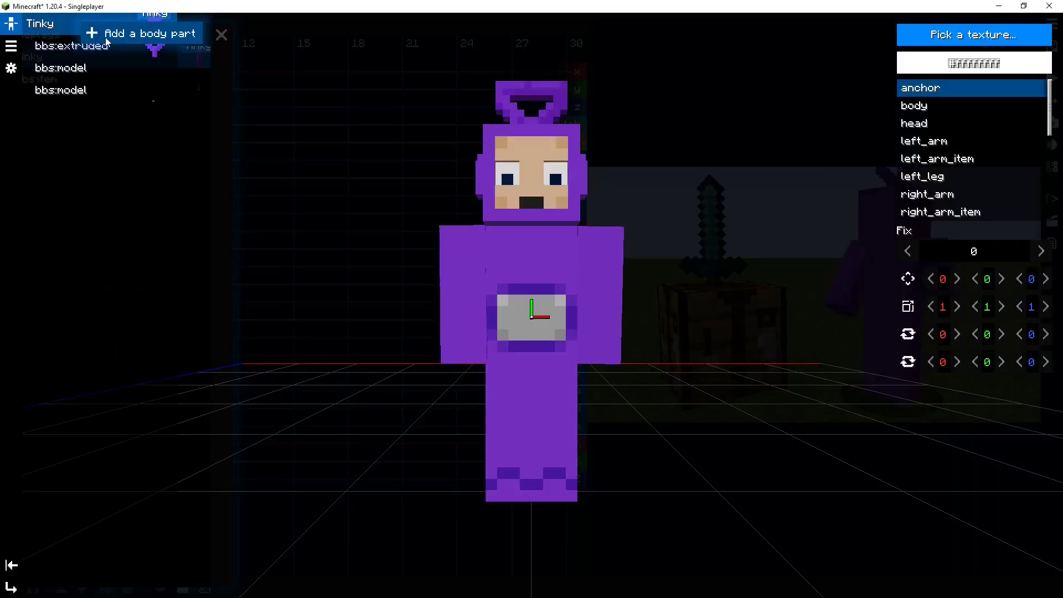
click(51, 112)
click(91, 321)
scroll(111, 299, down, 10)
scroll(26, 428, down, 3)
click(42, 500)
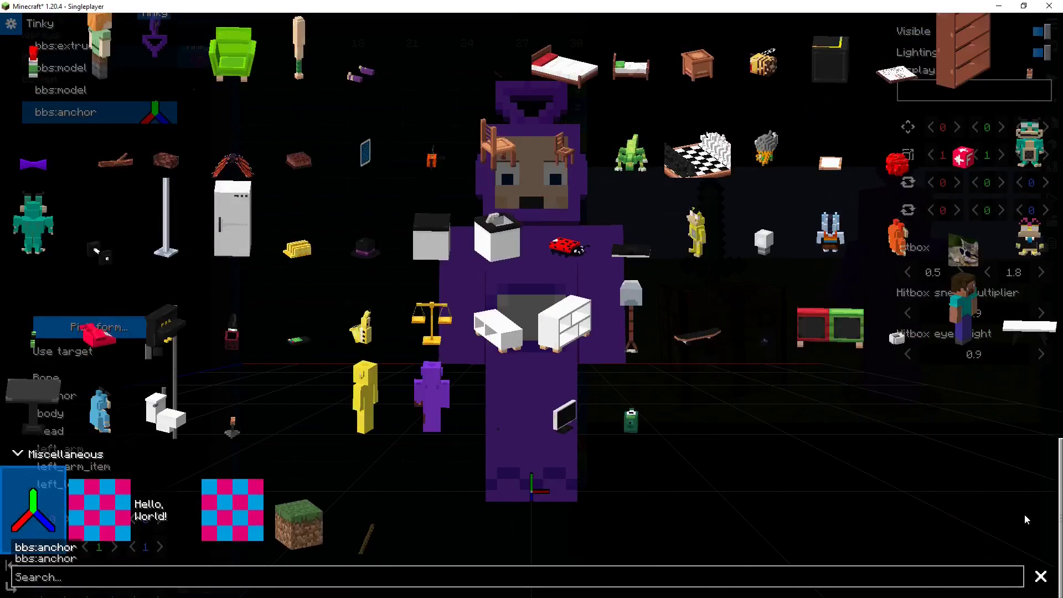
click(1040, 576)
- Attach the anchor body part to Tinky's body bone and move it onto the upper back
drag(477, 327, 556, 326)
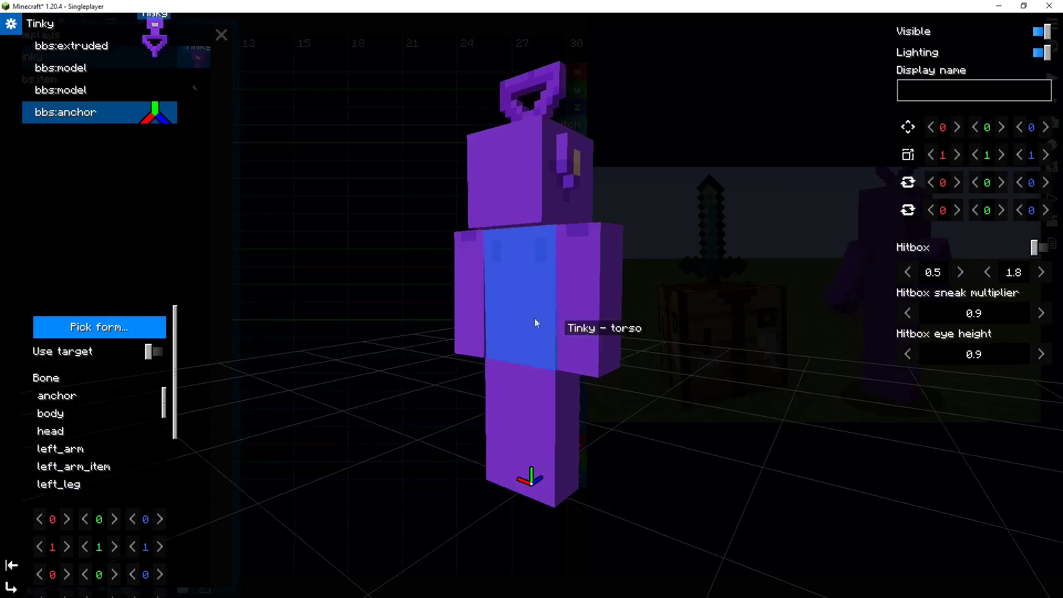
click(61, 416)
drag(294, 453, 216, 442)
drag(160, 516, 96, 509)
drag(311, 386, 329, 392)
mouse_move(114, 518)
mouse_down()
mouse_move(87, 523)
mouse_move(97, 520)
mouse_up()
drag(330, 442, 426, 419)
drag(63, 513, 89, 519)
- Rotate the back anchor 161 degrees on its Z axis and fine-tune its placement
scroll(77, 568, down, 10)
drag(154, 545, 349, 560)
scroll(361, 482, up, 5)
mouse_move(361, 472)
mouse_down()
mouse_move(438, 478)
mouse_move(359, 473)
mouse_up()
drag(149, 552, 131, 554)
- Name the anchor body part Back, then paste a copy of it onto Tinky and select the copy
click(936, 92)
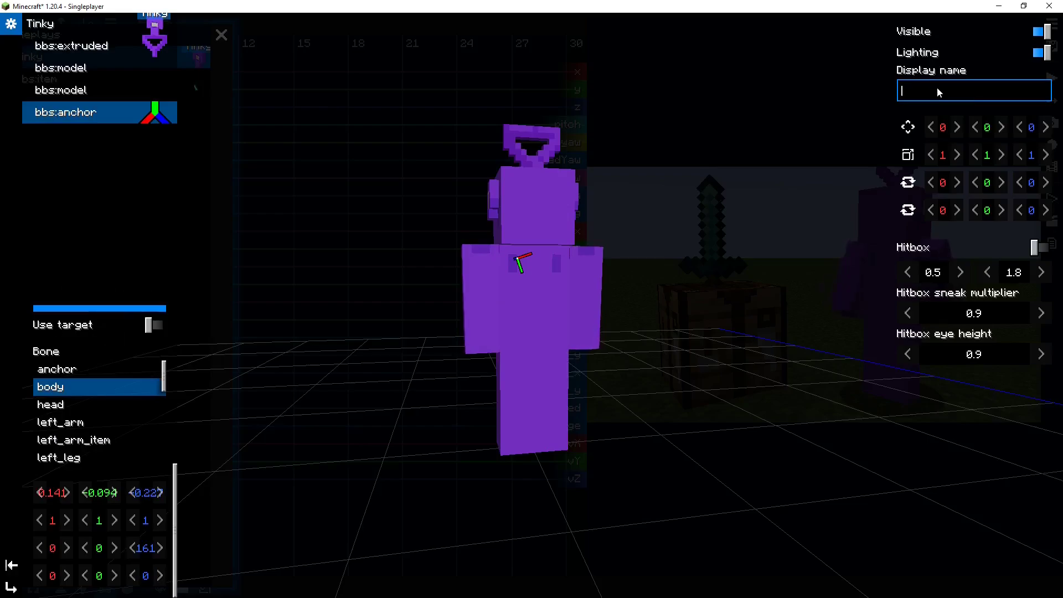
text(Back)
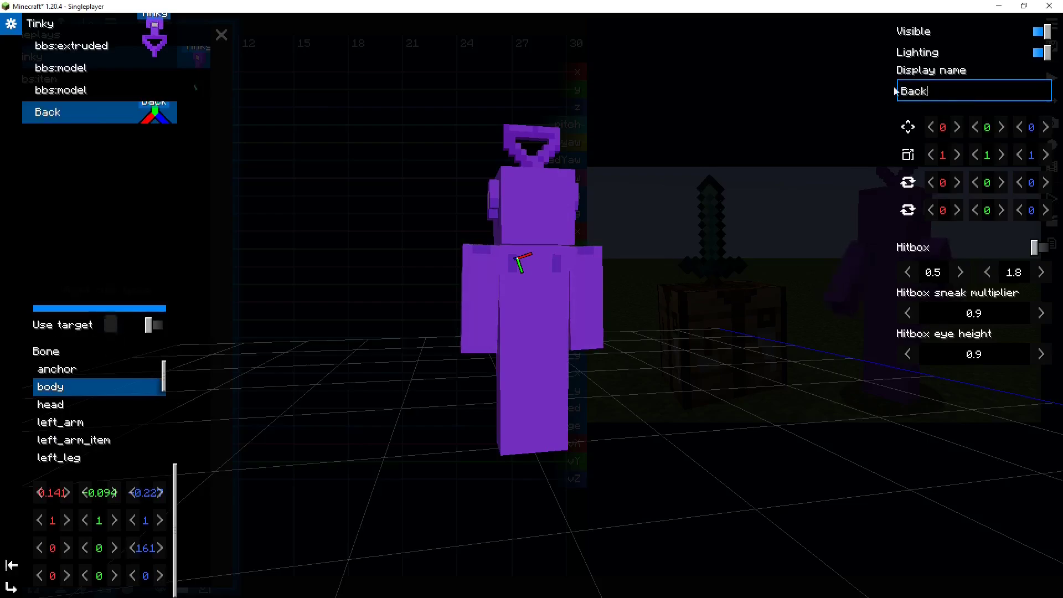
right_click(113, 119)
click(119, 145)
right_click(111, 24)
click(138, 62)
click(103, 141)
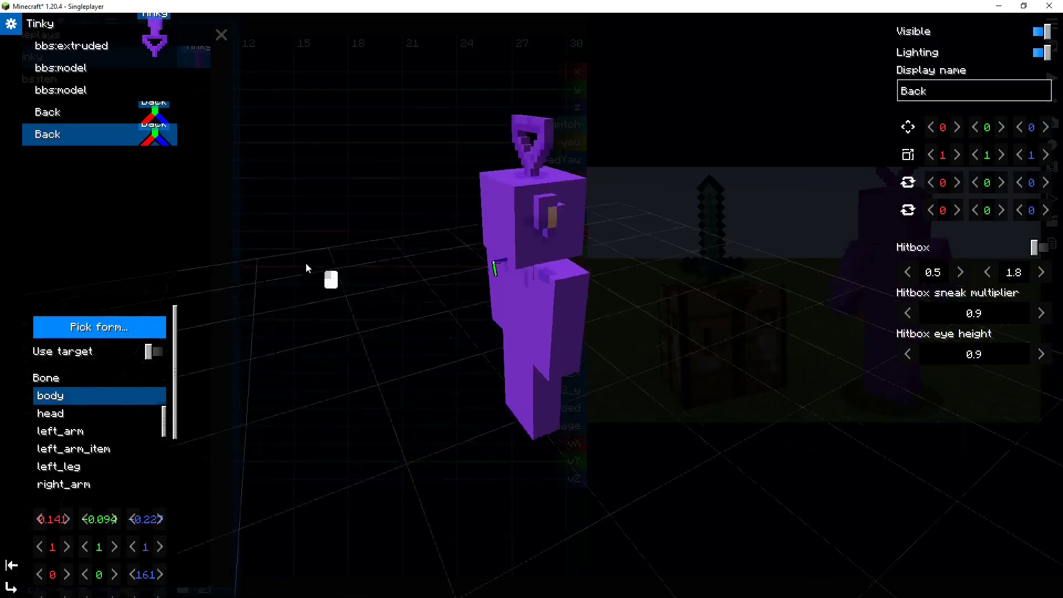
- Attach the copied anchor to the left_arm bone, reset its transform, and move it down to -0.562 on Y at the hand
click(81, 427)
drag(346, 412, 260, 382)
right_click(114, 518)
click(156, 551)
drag(351, 486, 277, 477)
click(106, 518)
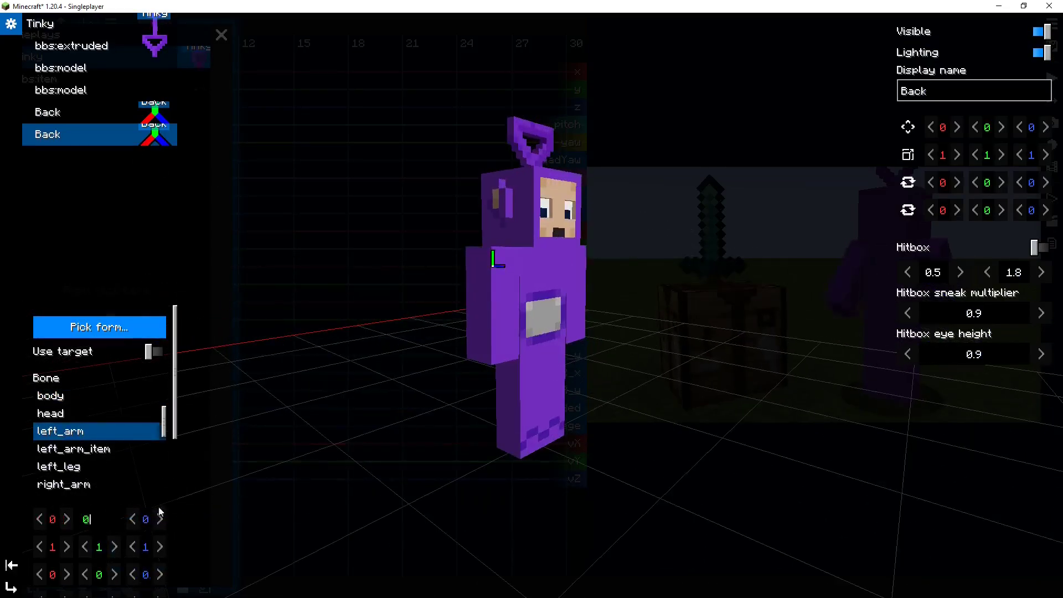
drag(150, 519, 130, 574)
click(110, 504)
- Rotate the hand anchor 90 on X, set its second rotation to 90 on Y, and nudge it along Z
click(54, 576)
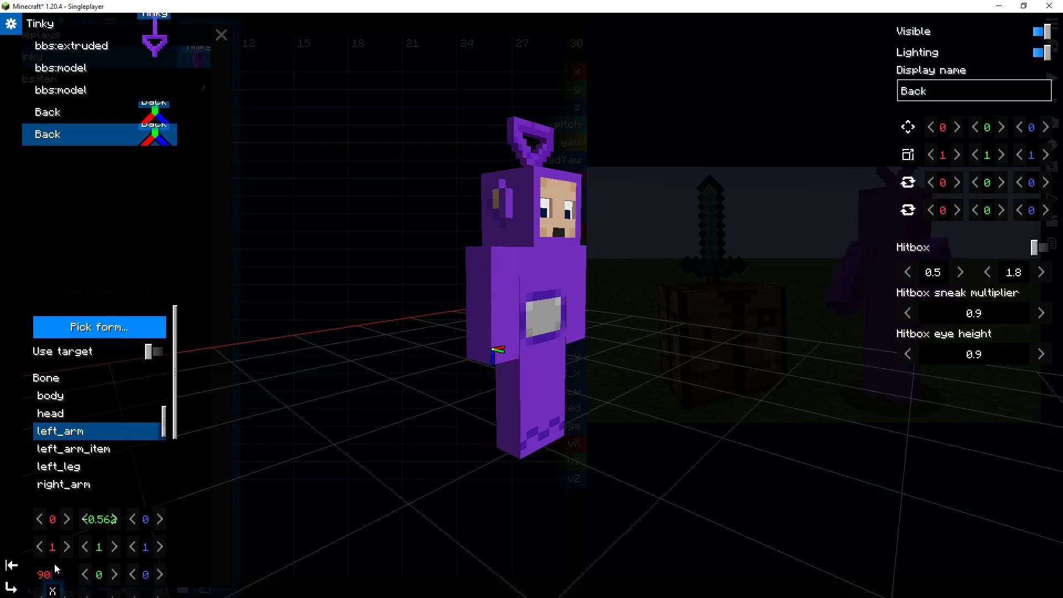
scroll(101, 577, down, 2)
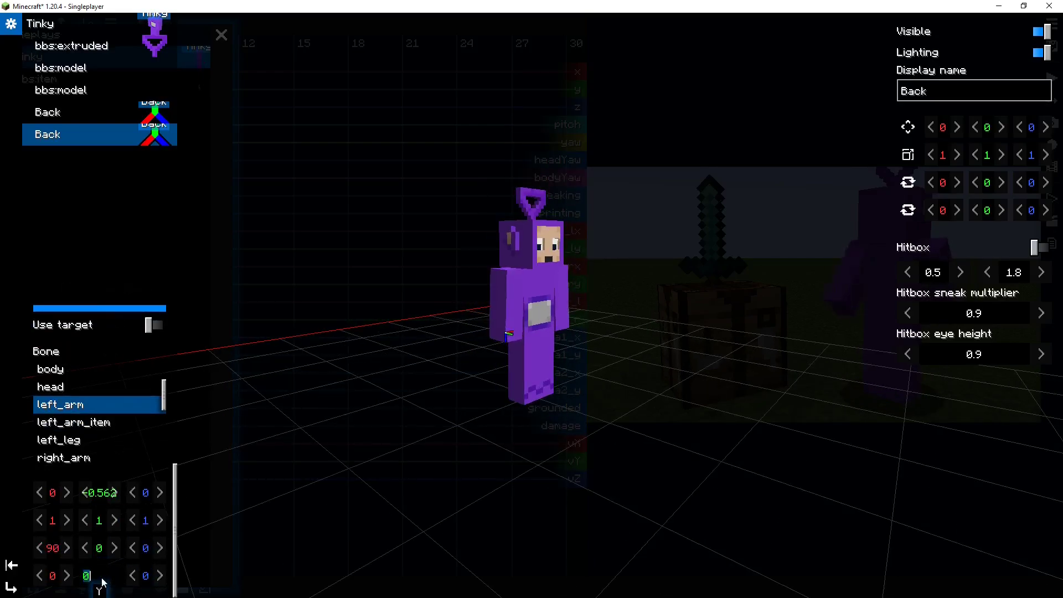
scroll(311, 387, up, 5)
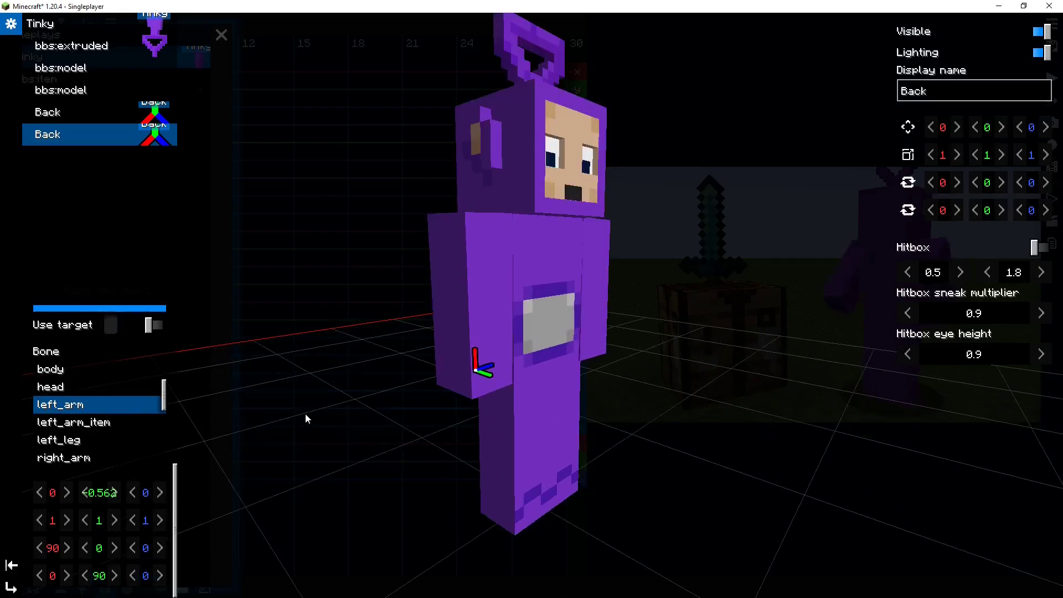
drag(306, 417, 223, 487)
scroll(223, 486, up, 1)
drag(107, 496, 155, 494)
drag(225, 465, 308, 453)
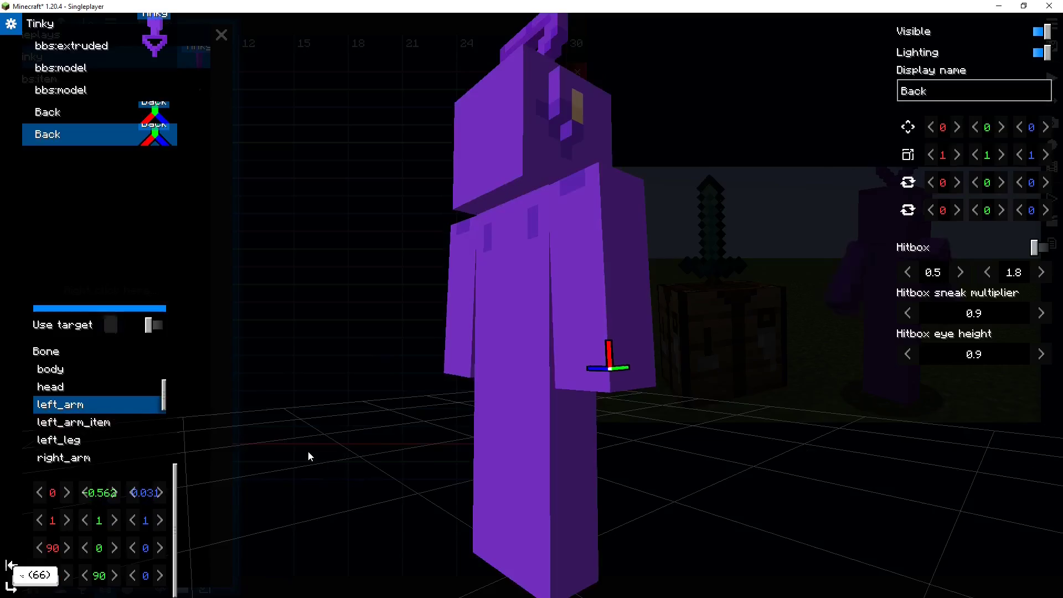
- Close the form editor, select the sword replay, and add anchor keyframes at ticks 0, 15 and 27
key(Escape)
key(Escape)
key(Escape)
click(703, 254)
click(111, 25)
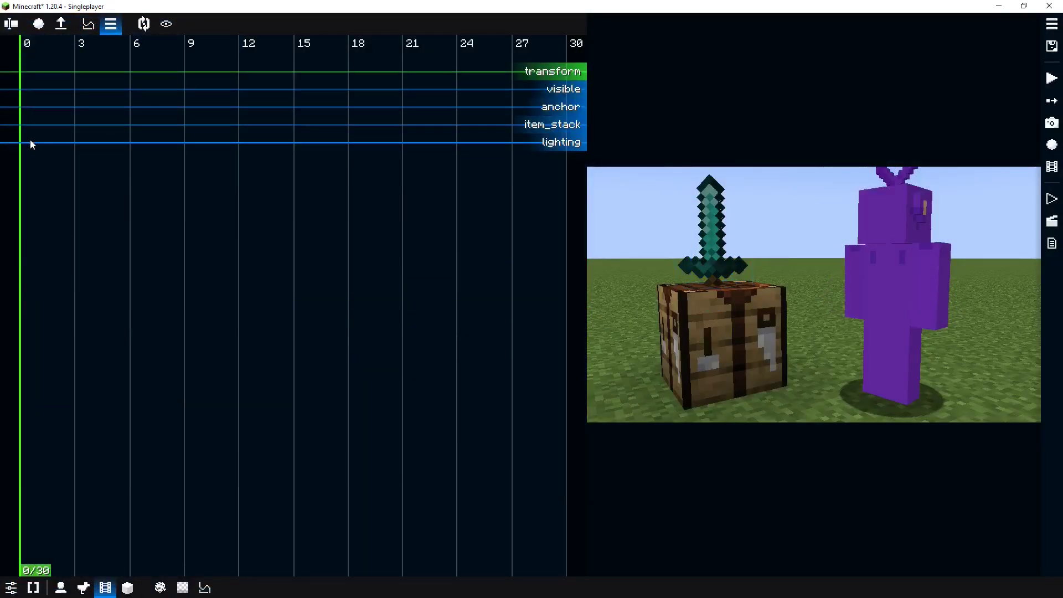
click(21, 107)
drag(266, 103, 198, 125)
double_click(296, 108)
double_click(410, 110)
drag(119, 221, 322, 175)
- Anchor the sword at tick 15 to the Tinky actor with attachment 3
click(399, 107)
click(512, 559)
click(543, 559)
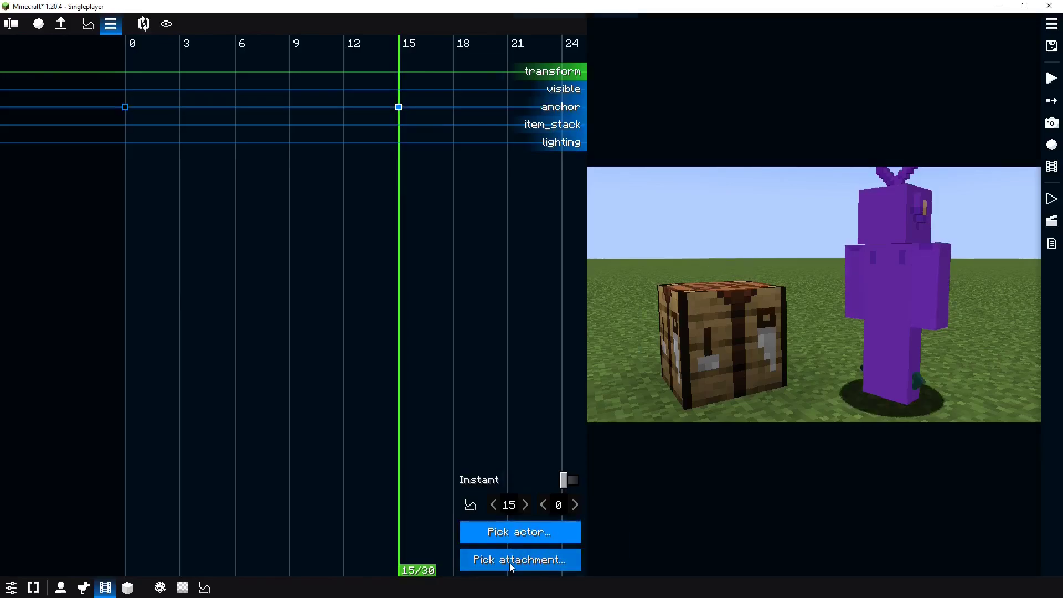
click(513, 555)
click(553, 337)
scroll(416, 265, down, 2)
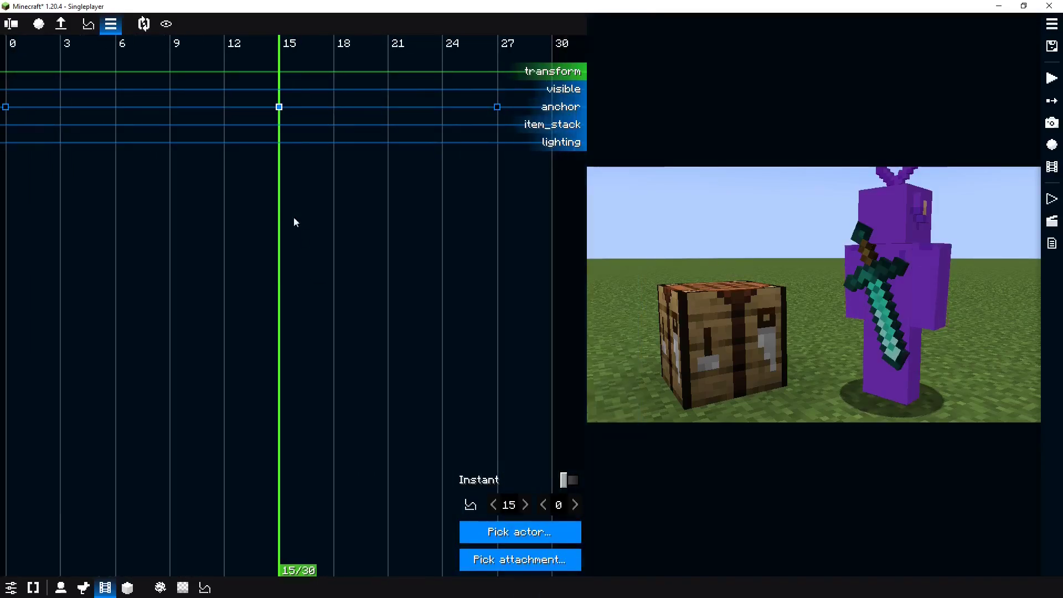
- Anchor the sword at tick 27 to the Tinky actor with attachment 4
click(497, 107)
click(492, 177)
click(497, 107)
click(514, 529)
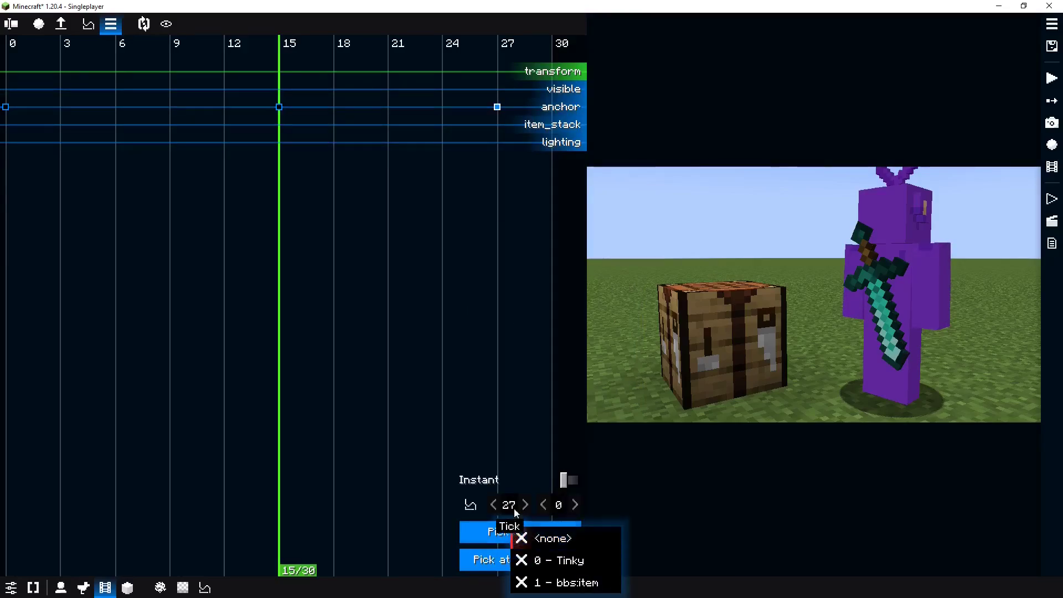
click(552, 565)
click(540, 561)
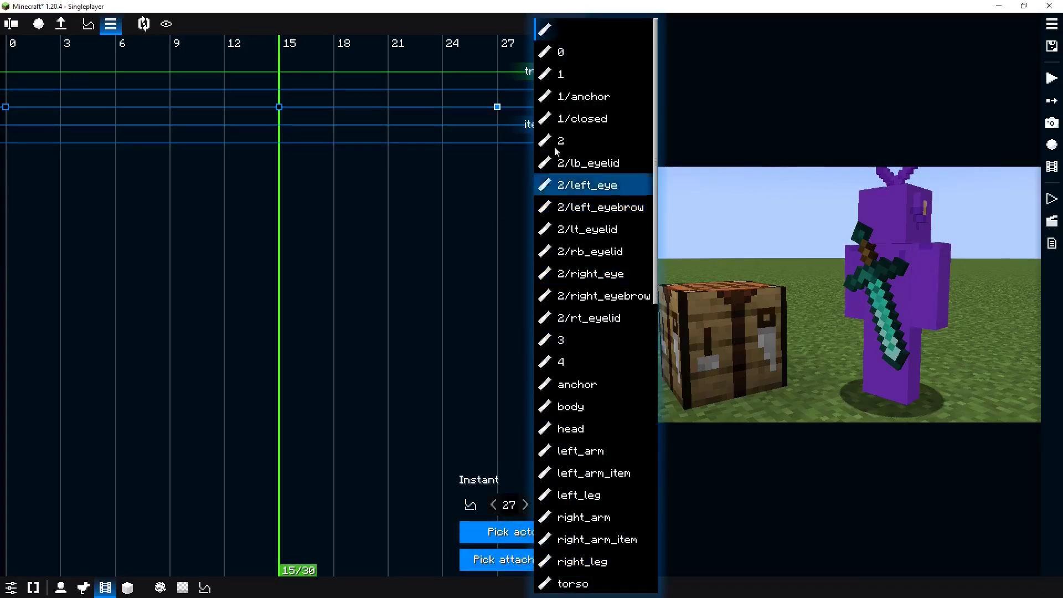
click(579, 357)
- Open Tinky's left arm in the pose track and add pose keyframes at ticks 15 and 10
click(279, 255)
drag(279, 255, 288, 223)
click(931, 291)
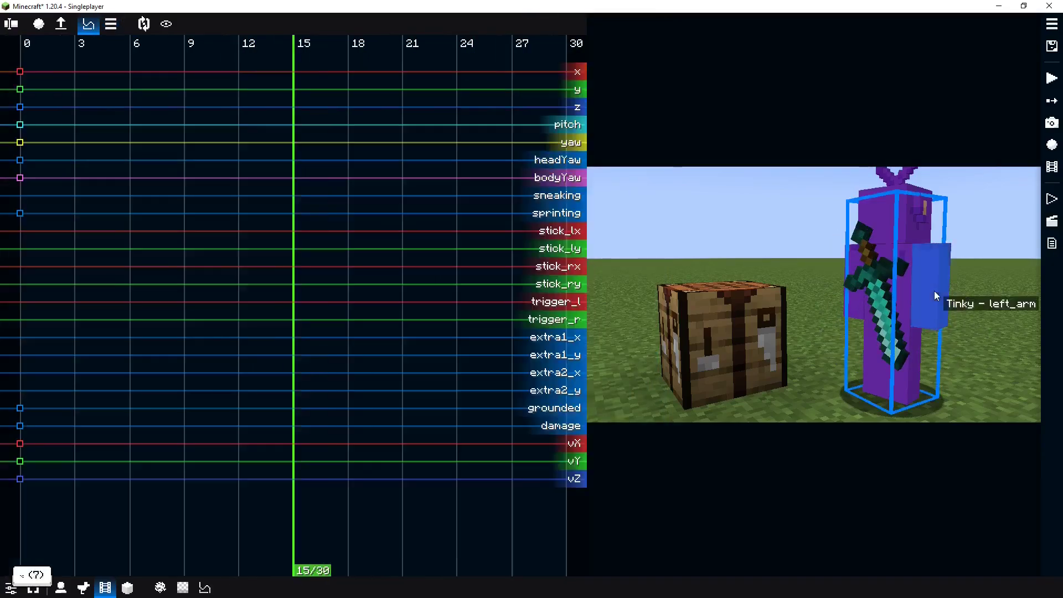
right_click(921, 285)
click(945, 342)
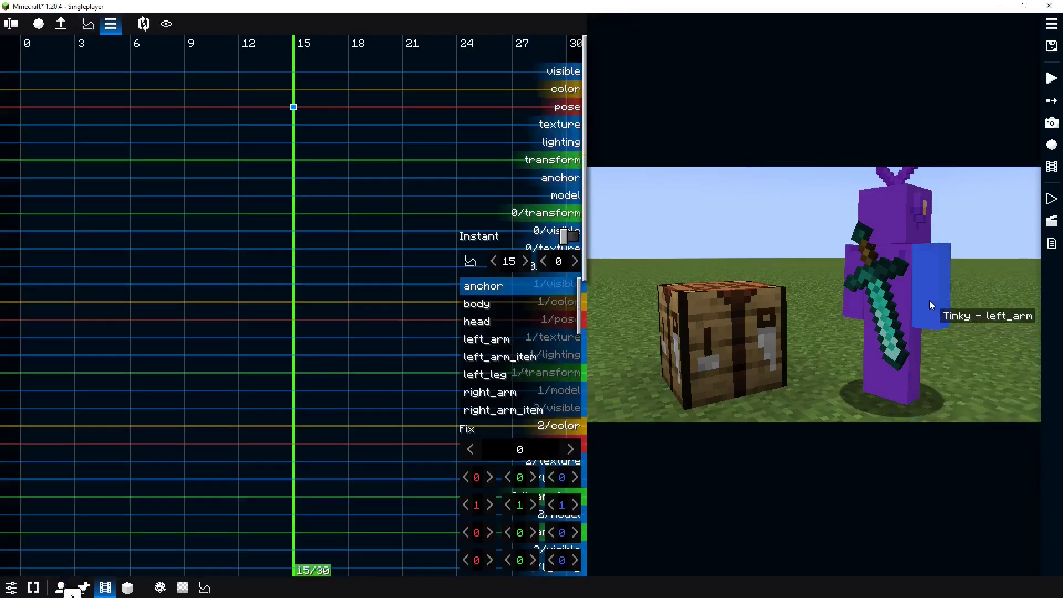
drag(303, 228, 211, 231)
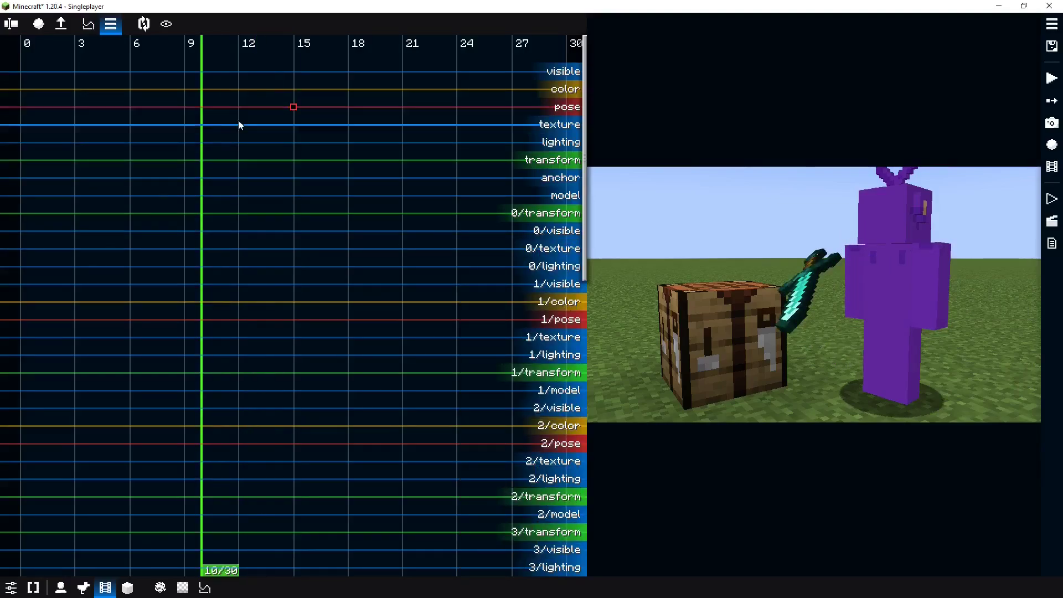
double_click(202, 106)
click(291, 136)
drag(291, 135, 299, 139)
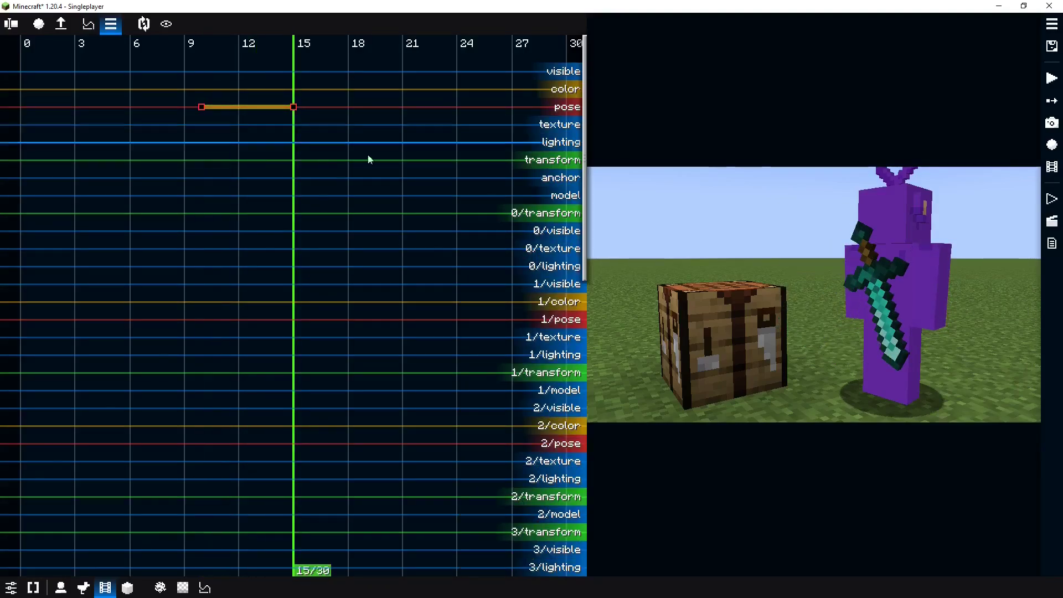
- Rotate Tinky's left arm toward the sword on the back in the pose keyframe at tick 15
click(944, 293)
drag(476, 540, 362, 530)
drag(515, 528, 444, 536)
- Add another pose keyframe at tick 30 and reset its pose so the arm lowers
drag(268, 170, 351, 119)
double_click(426, 106)
drag(425, 106, 485, 106)
right_click(509, 336)
click(587, 351)
- Play and scrub through the animation to examine how the sword moves between the crafting table, back and hand
click(214, 230)
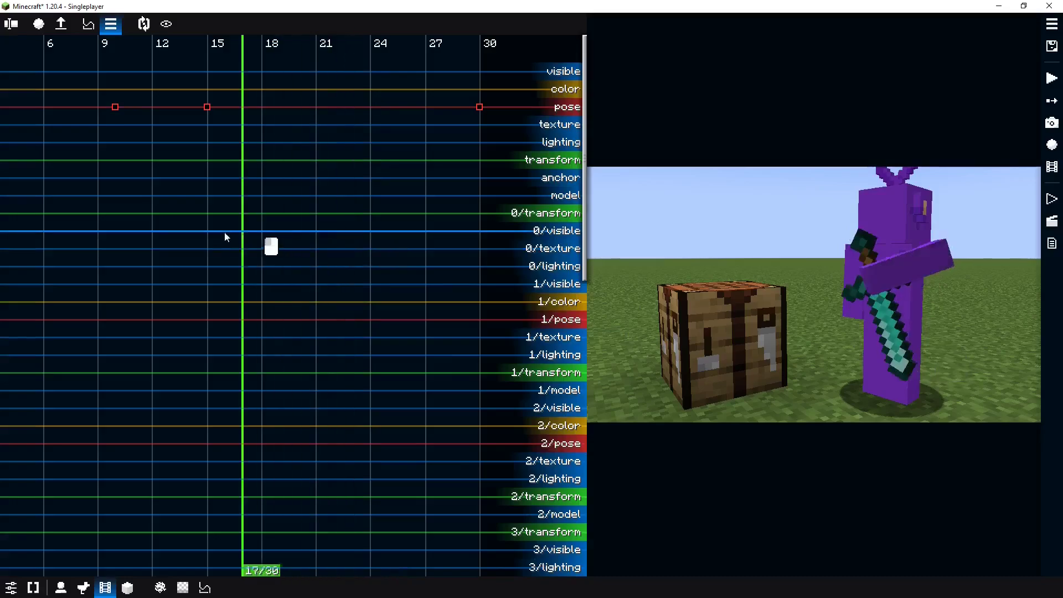
key(space)
key(space)
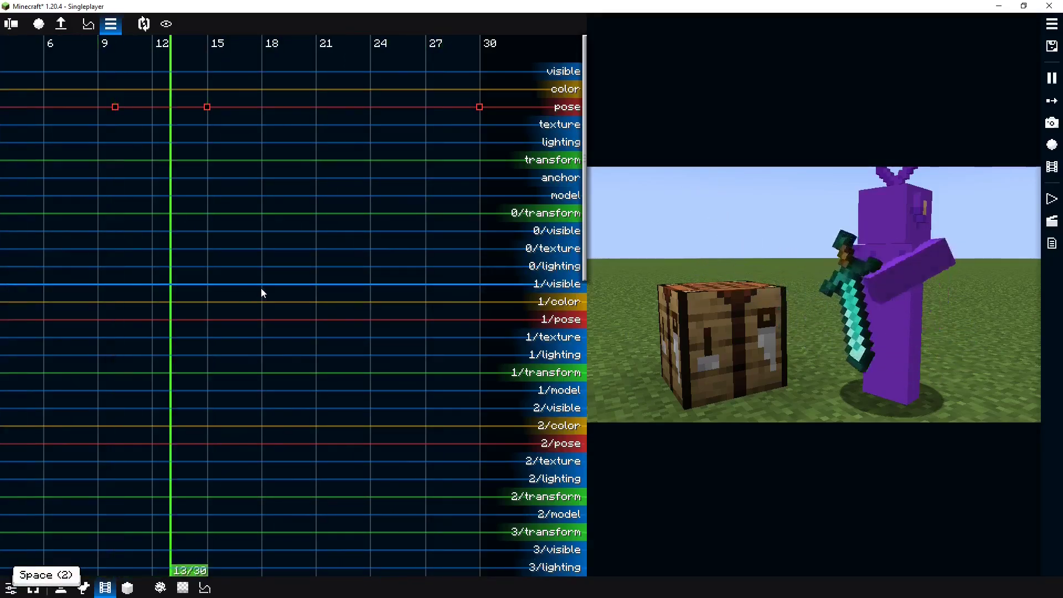
click(236, 292)
drag(237, 292, 44, 293)
drag(94, 295, 314, 299)
scroll(314, 299, down, 3)
drag(238, 308, 150, 315)
key(space)
drag(396, 324, 271, 321)
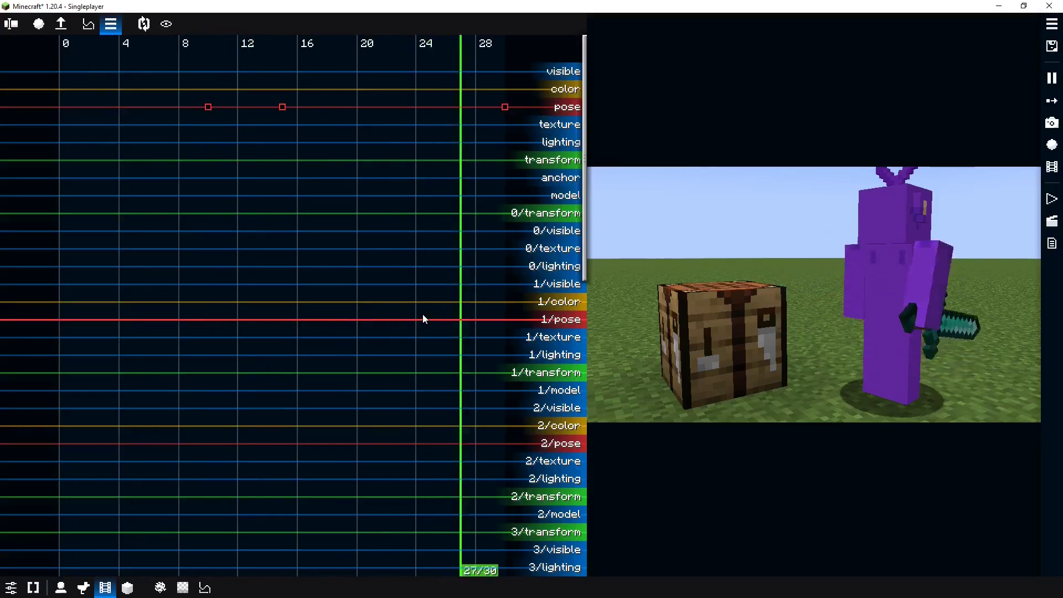
drag(489, 216, 324, 248)
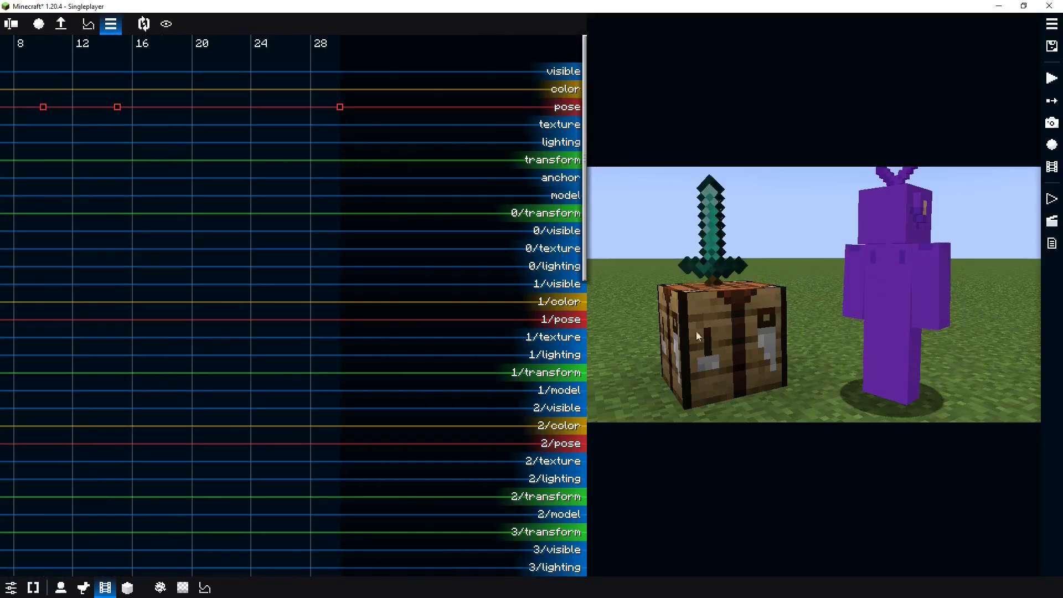
scroll(241, 301, left, 3)
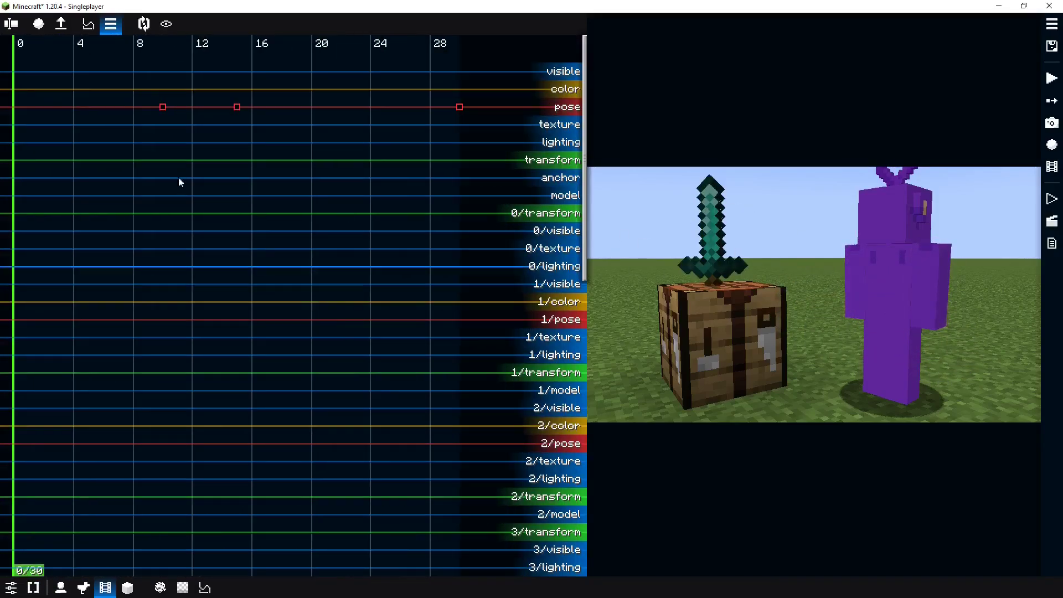
click(95, 28)
click(96, 28)
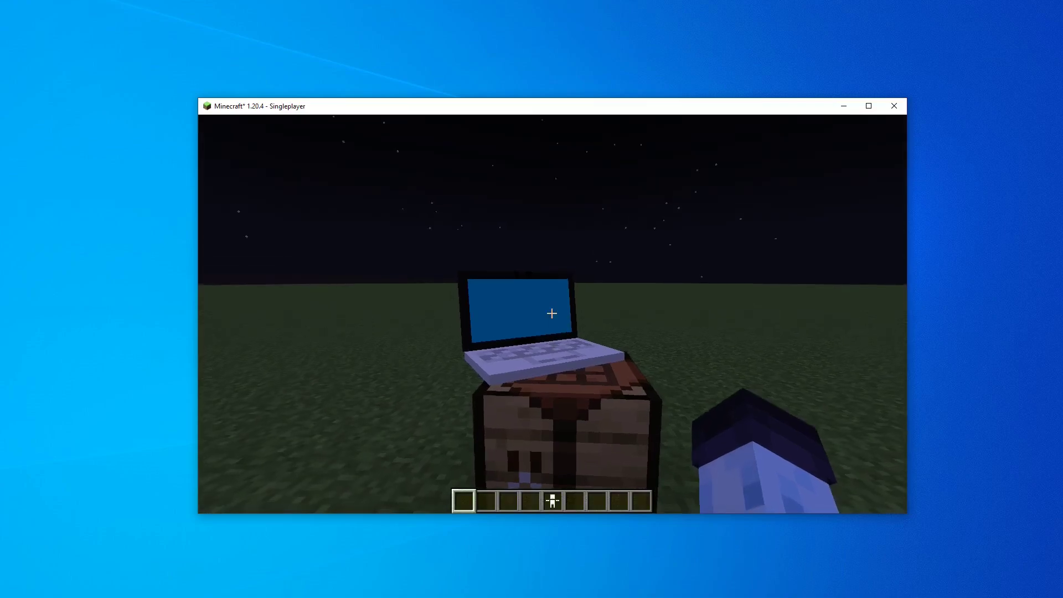
- Approach the laptop on the crafting table and open its model block for editing
key(w)
key(s)
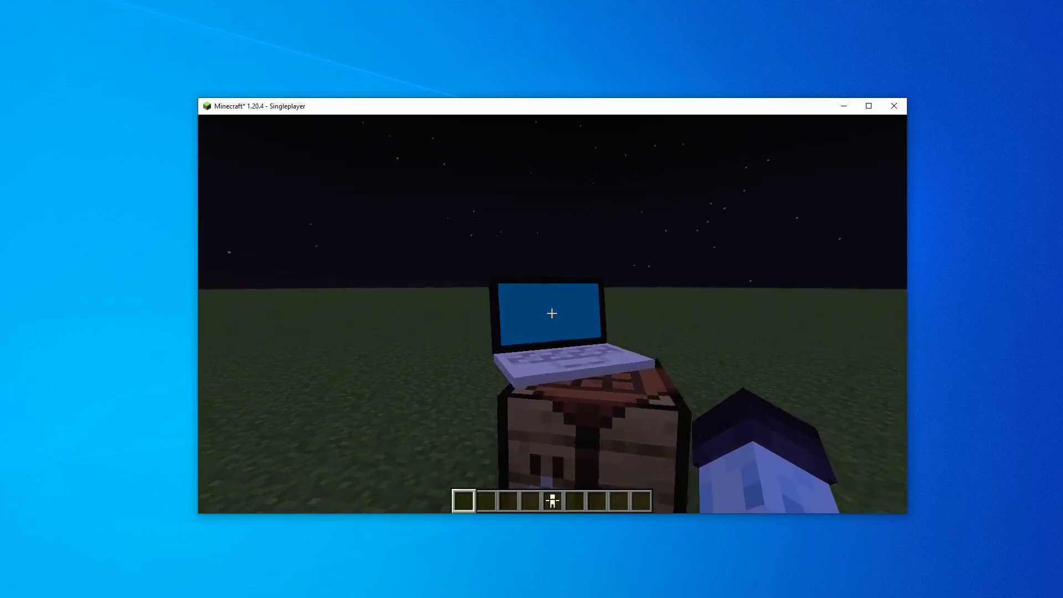
right_click(552, 314)
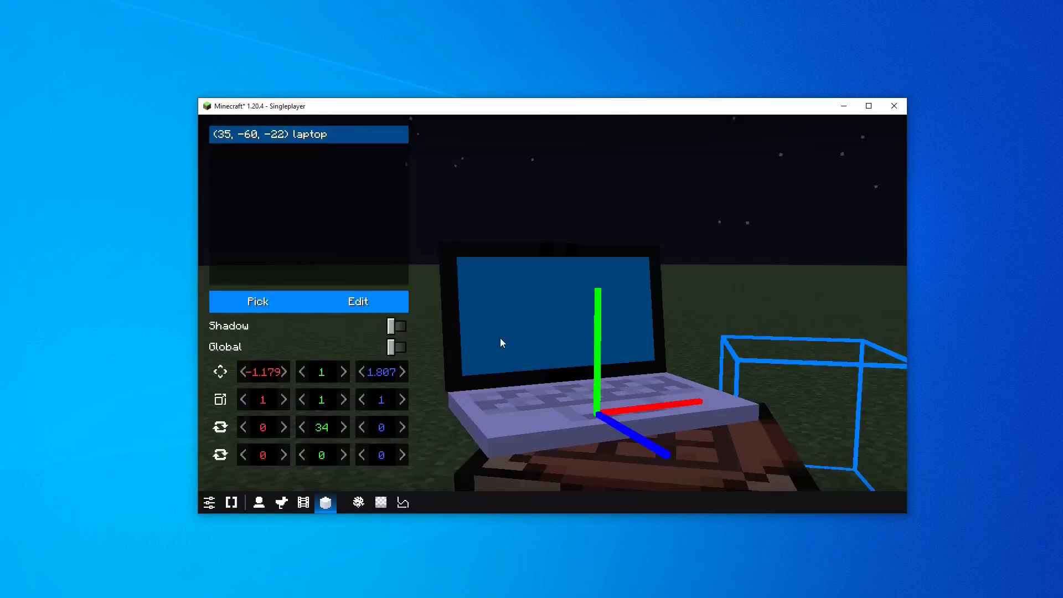
- Open the models folder from the utility panel, enter the laptop folder, and open its texture in GIMP
key(F6)
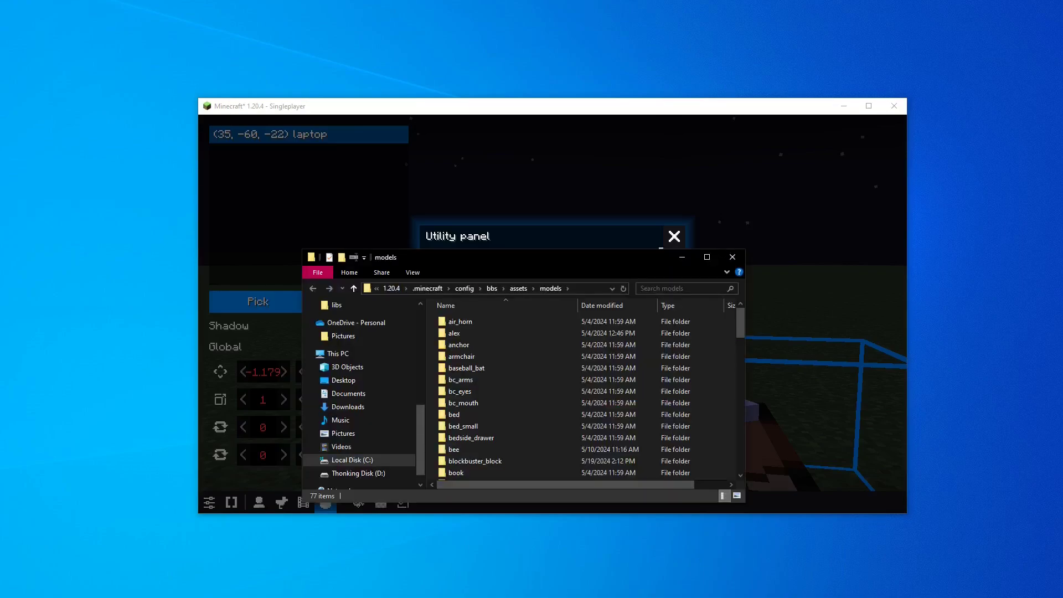
click(524, 425)
text(lap)
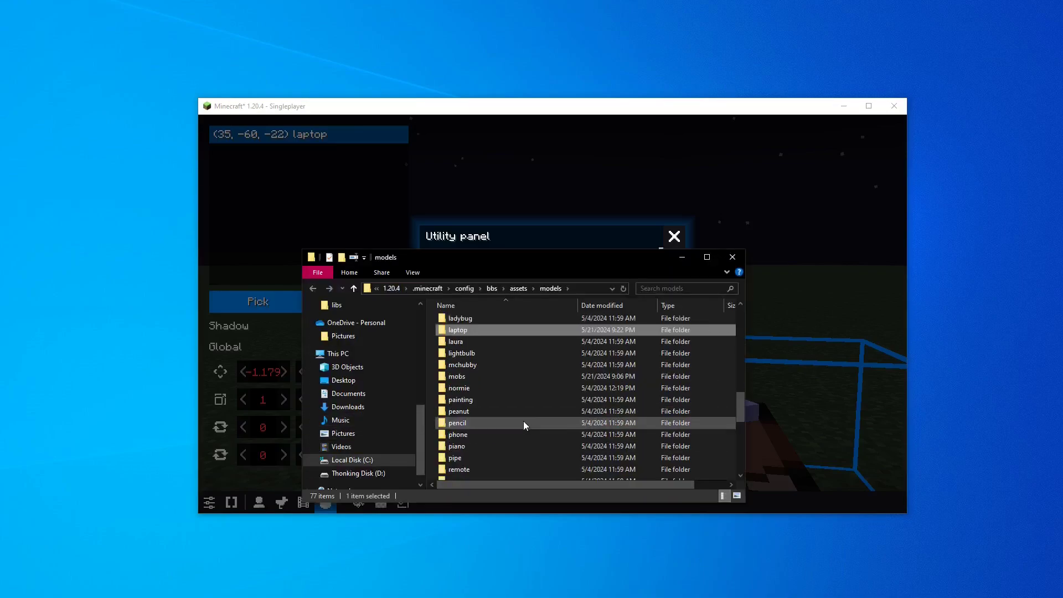
key(Return)
click(465, 346)
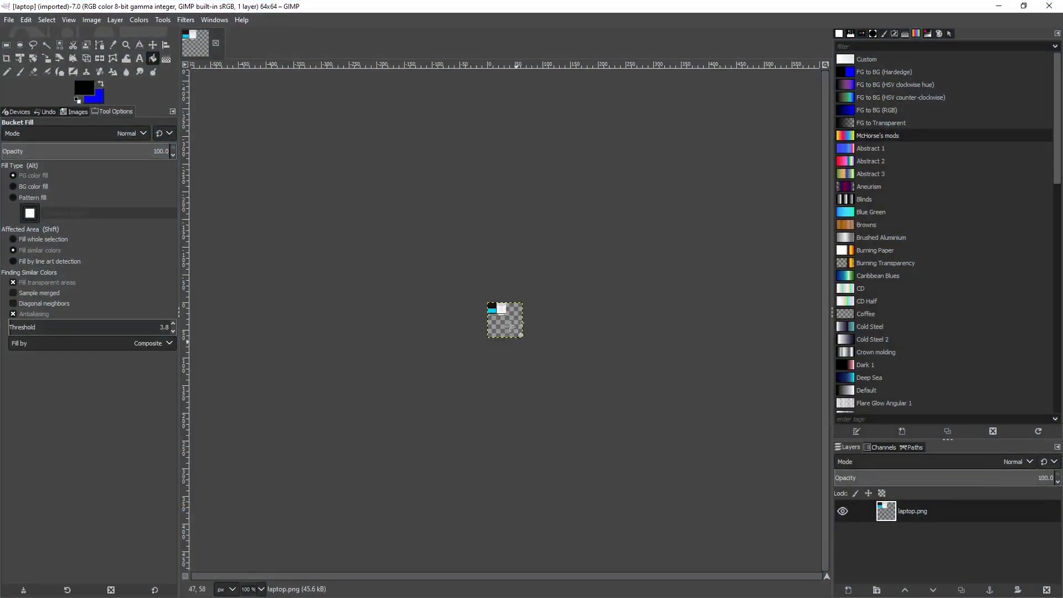
- Examine the laptop texture up close and check the current foreground and background colours
key(z)
double_click(491, 308)
double_click(492, 308)
double_click(491, 308)
drag(503, 327, 508, 290)
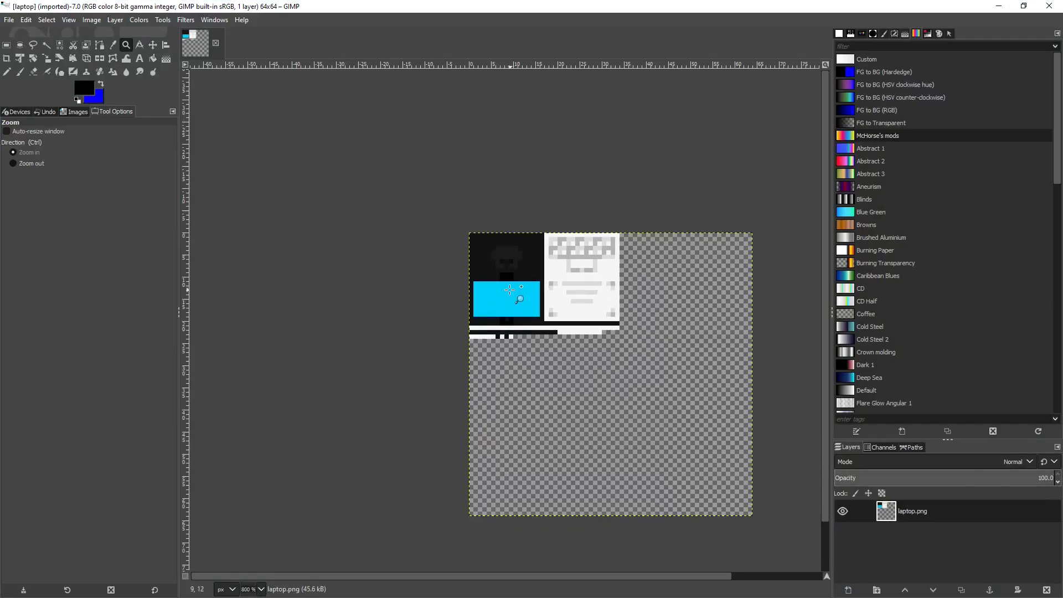
click(508, 290)
click(508, 289)
click(521, 288)
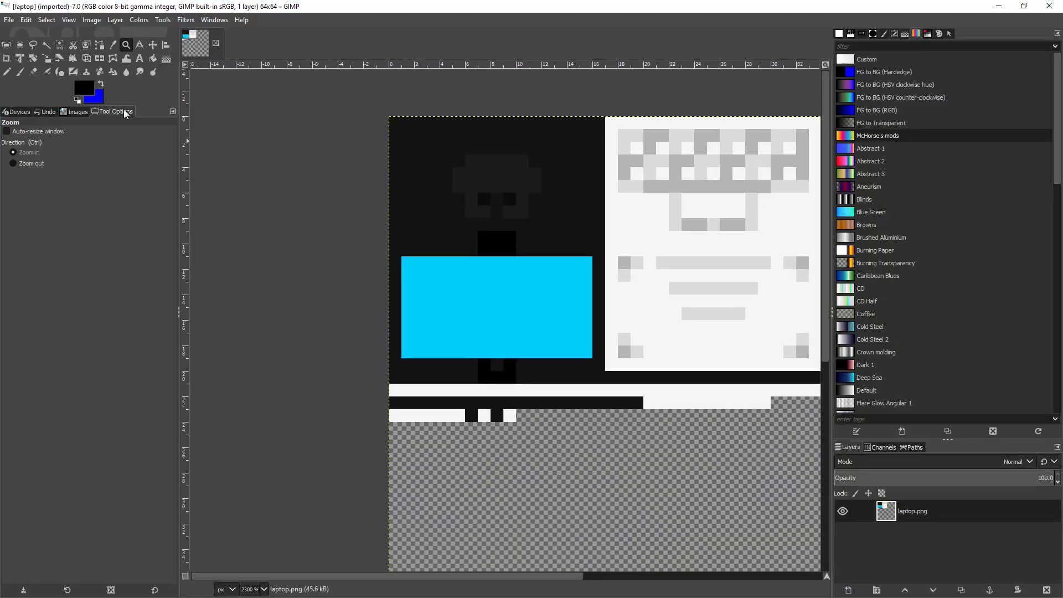
click(84, 88)
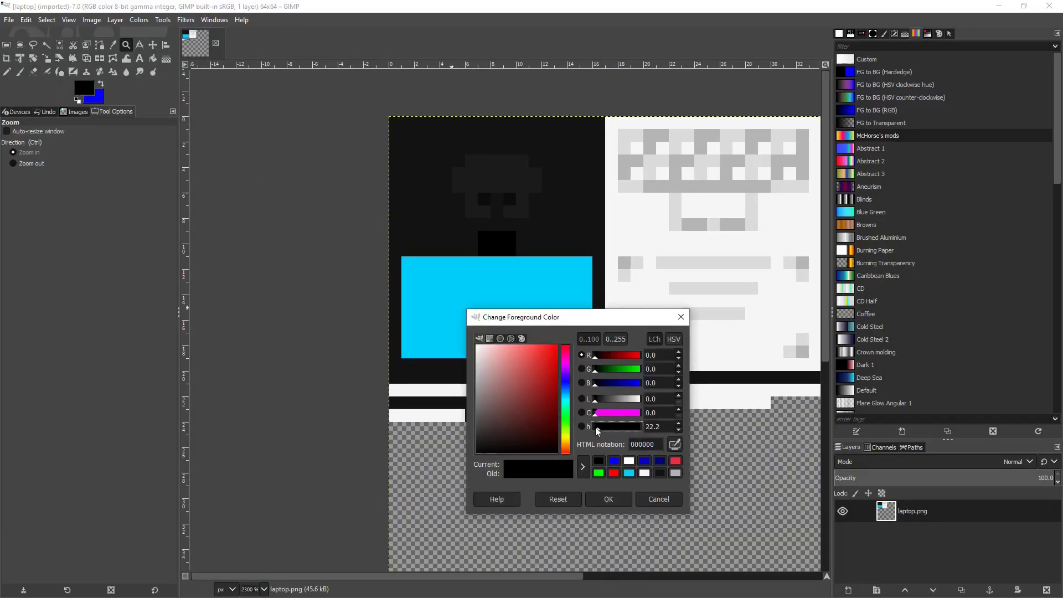
click(607, 499)
click(97, 99)
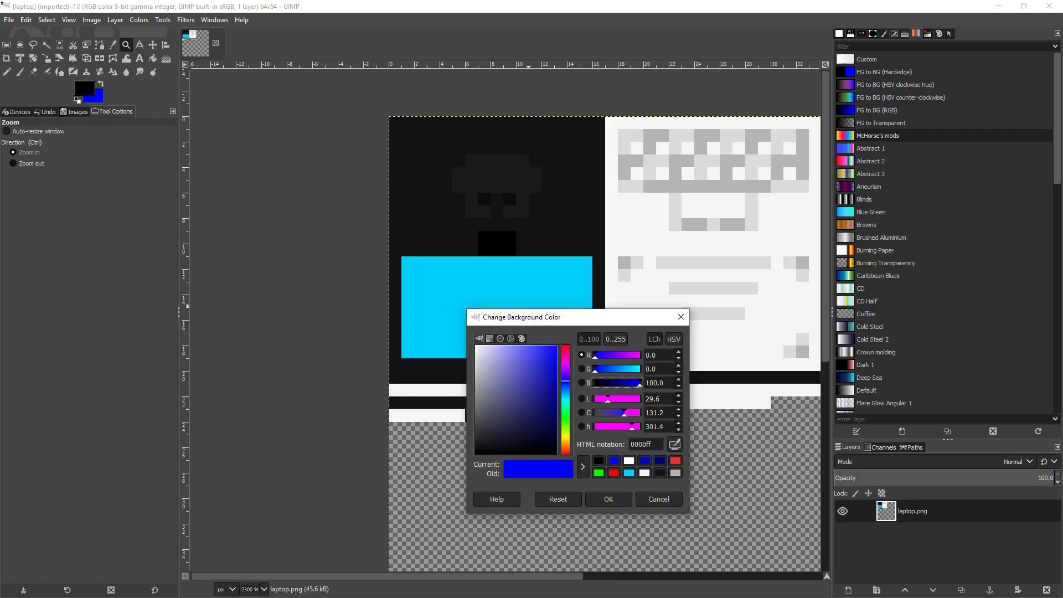
click(663, 502)
- Select the cyan screen rectangle in the texture, 15 × 8 px at position 1, 11
key(r)
drag(372, 275, 558, 375)
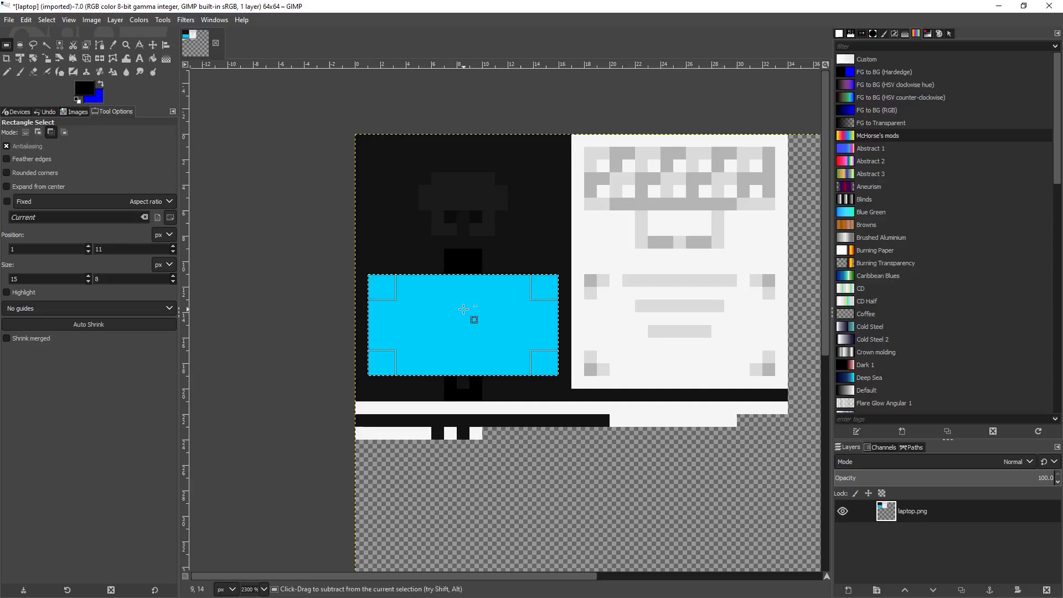
key(ctrl+period)
key(ctrl+z)
key(ctrl+z)
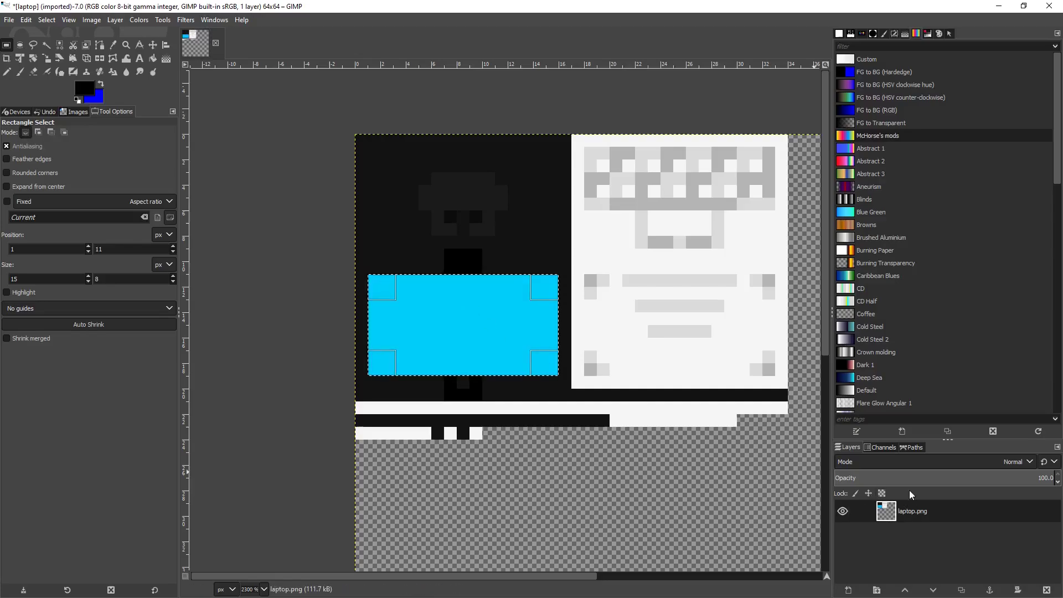
- Create a new layer above laptop.png and fill the screen selection on it with the blue background colour
key(shift+ctrl+n)
key(Return)
key(ctrl+period)
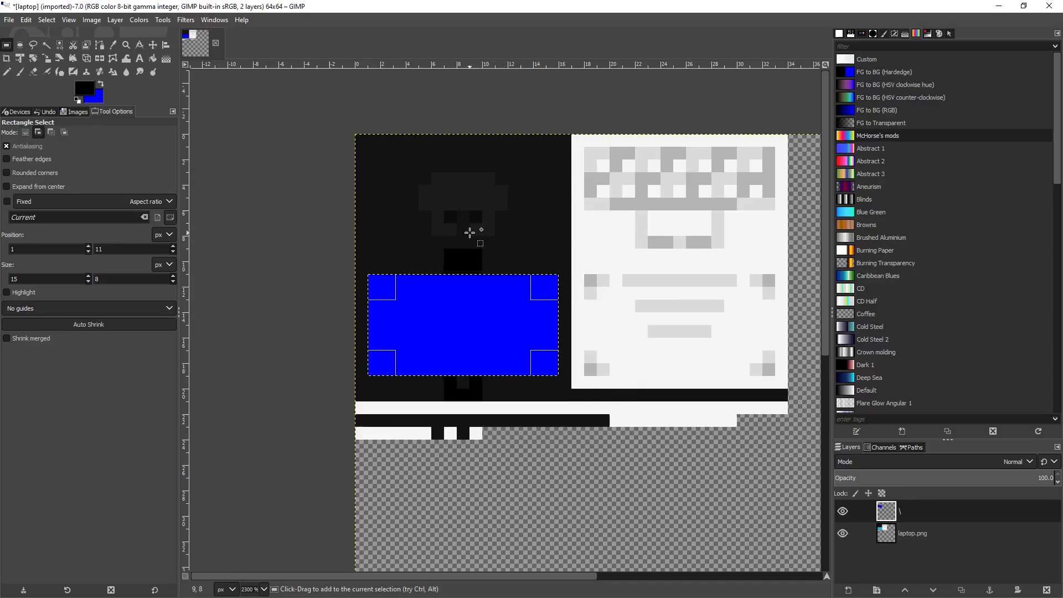
- Clear the selection and bucket-fill the rest of the new layer around the blue rectangle with black
key(shift+b)
key(shift+ctrl+a)
click(454, 213)
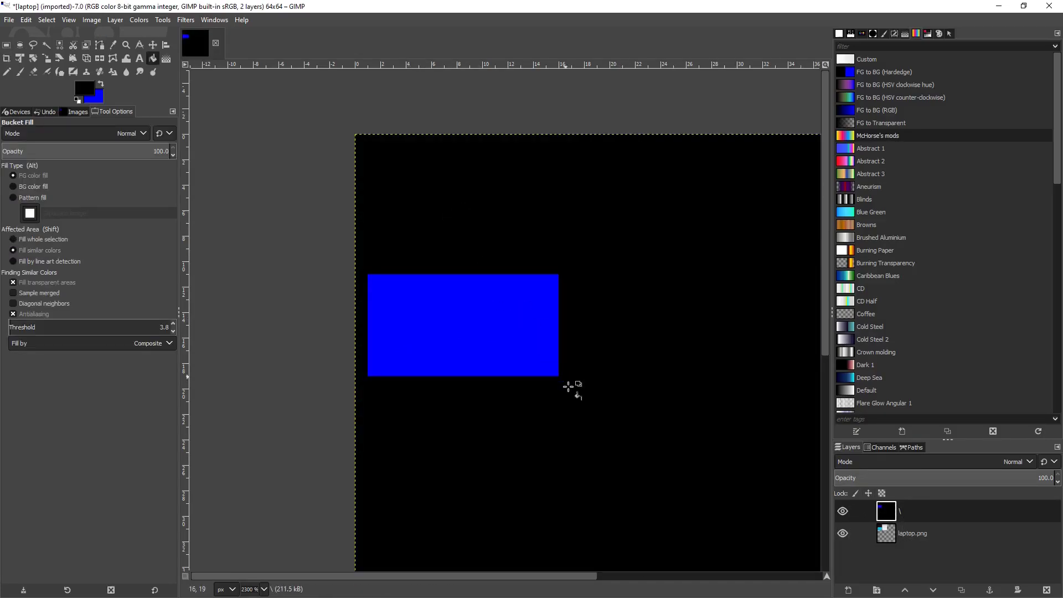
drag(574, 393, 560, 398)
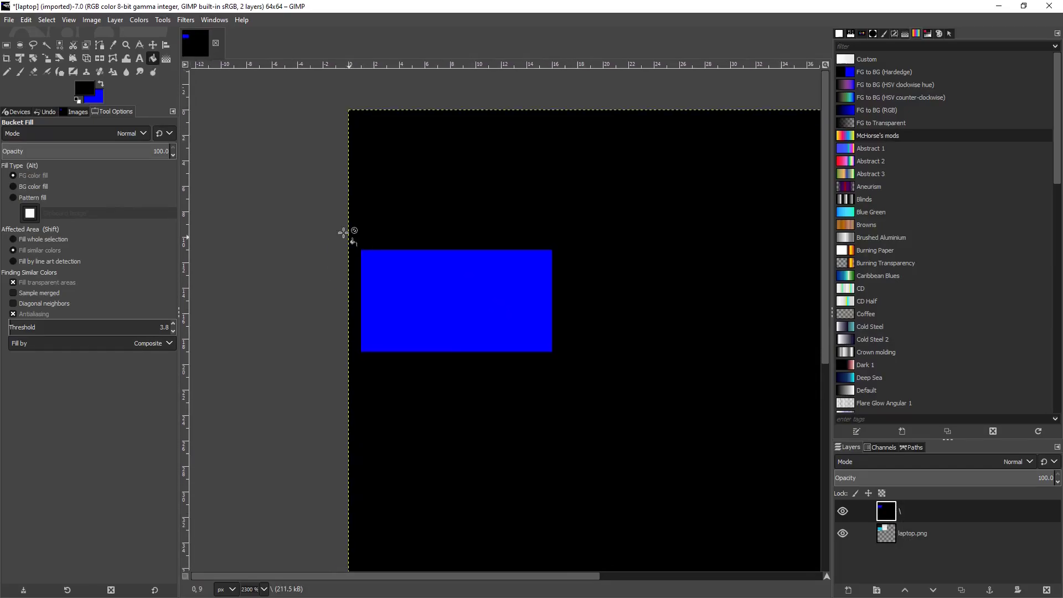
- Export the image as laptop_s.png into the laptop model folder with the default PNG options
key(shift+ctrl+e)
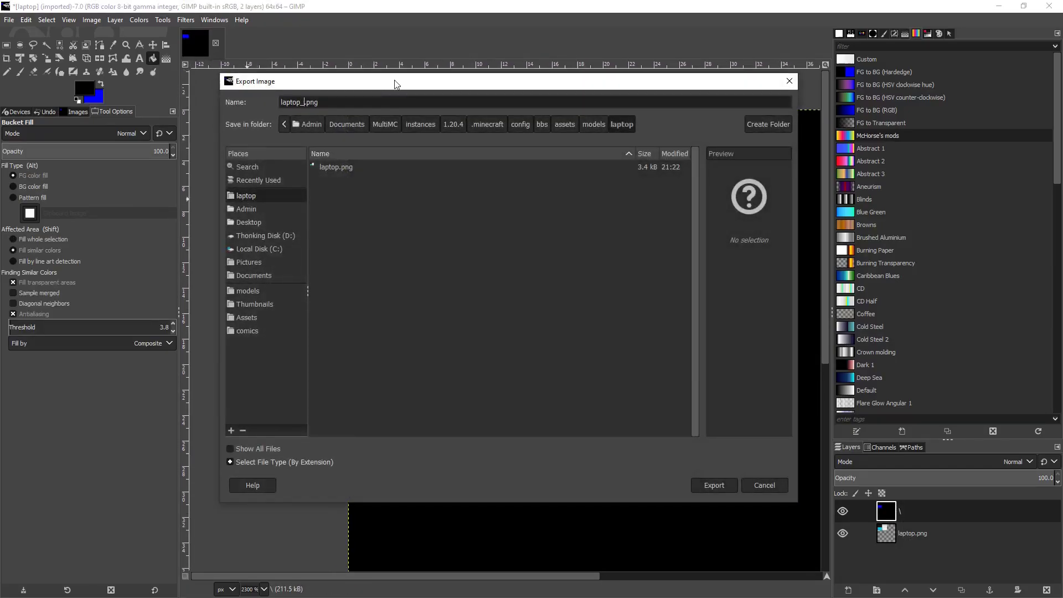
text(_s)
key(Return)
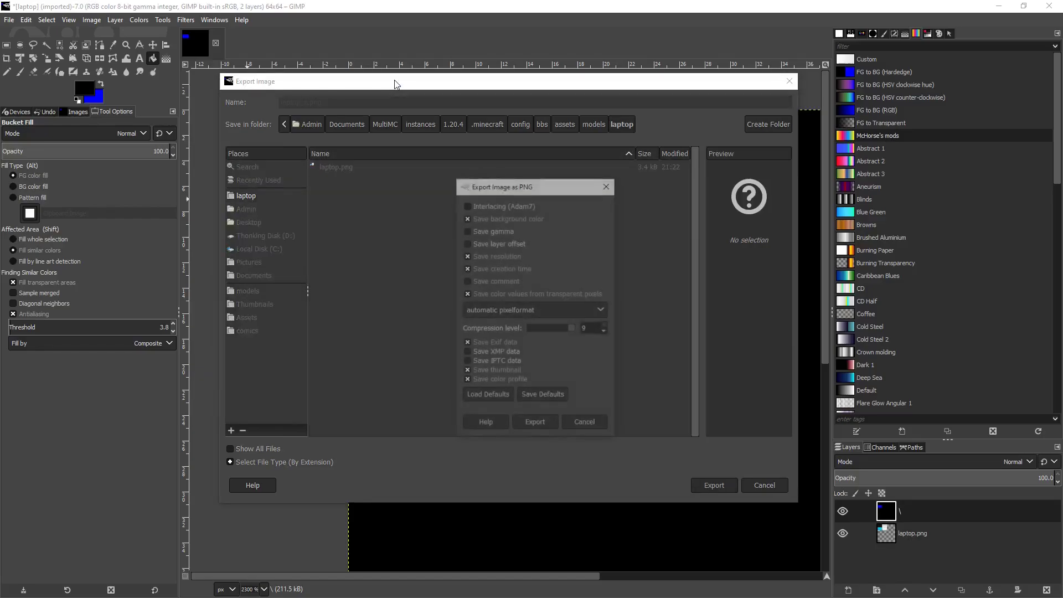
key(Return)
- Switch to Minecraft, close the utility panel, and enable shaders with the ComplementaryReimagined_r5.1.1.zip pack
key(alt+Tab)
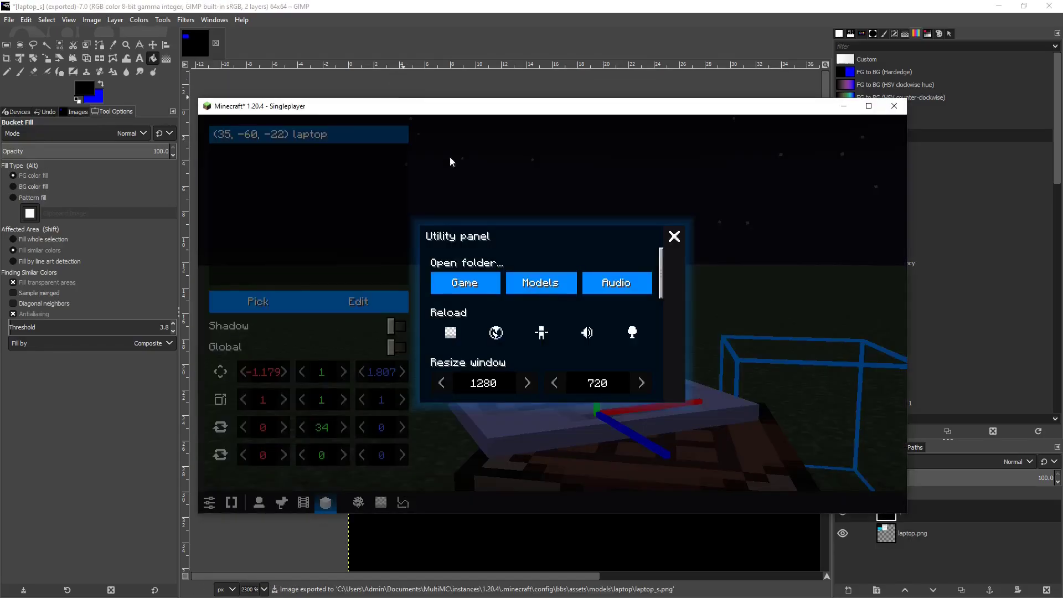
click(675, 236)
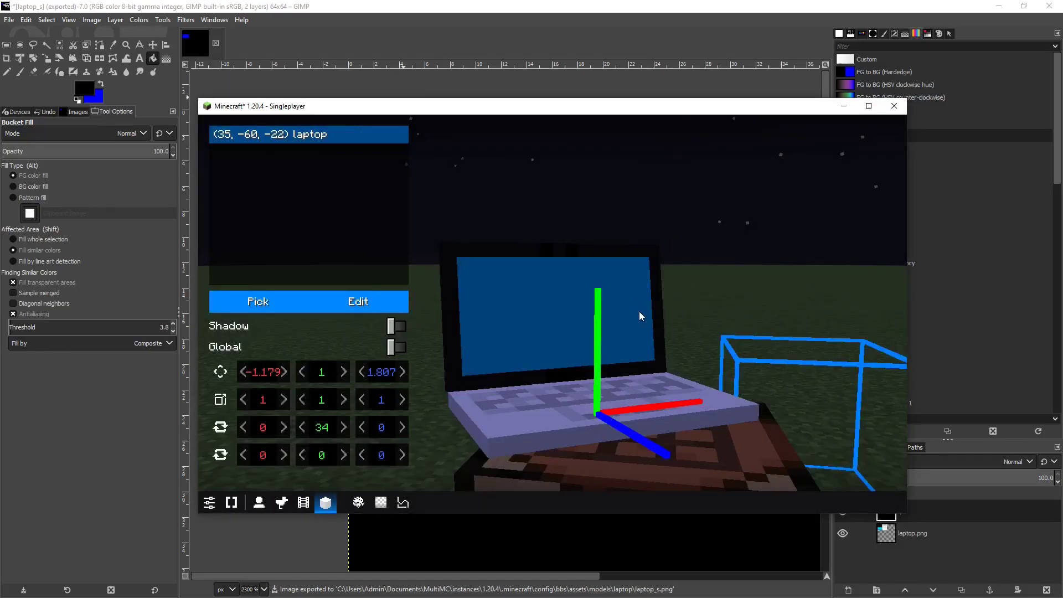
key(Escape)
key(Escape)
click(515, 312)
click(463, 273)
click(539, 137)
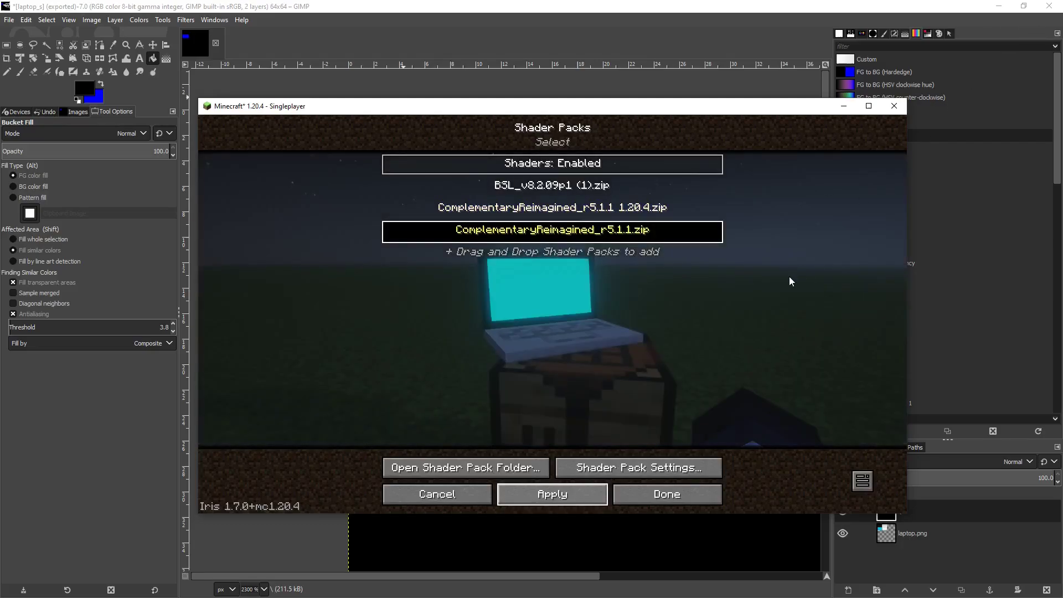
key(Escape)
key(Escape)
key(Escape)
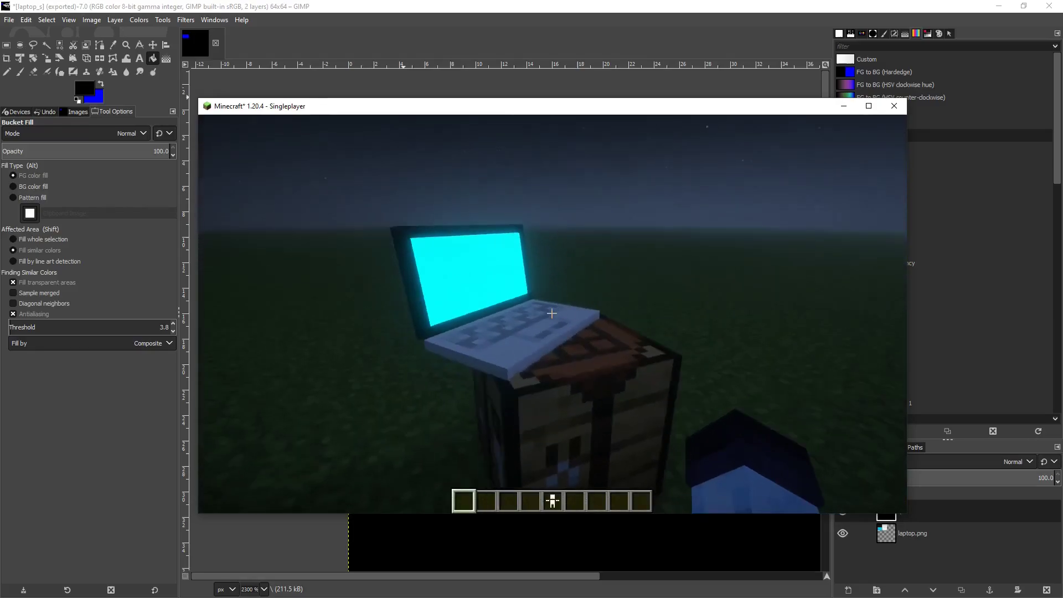
- Walk around the laptop on the crafting table and examine its screen under the shaders
key(d)
key(a)
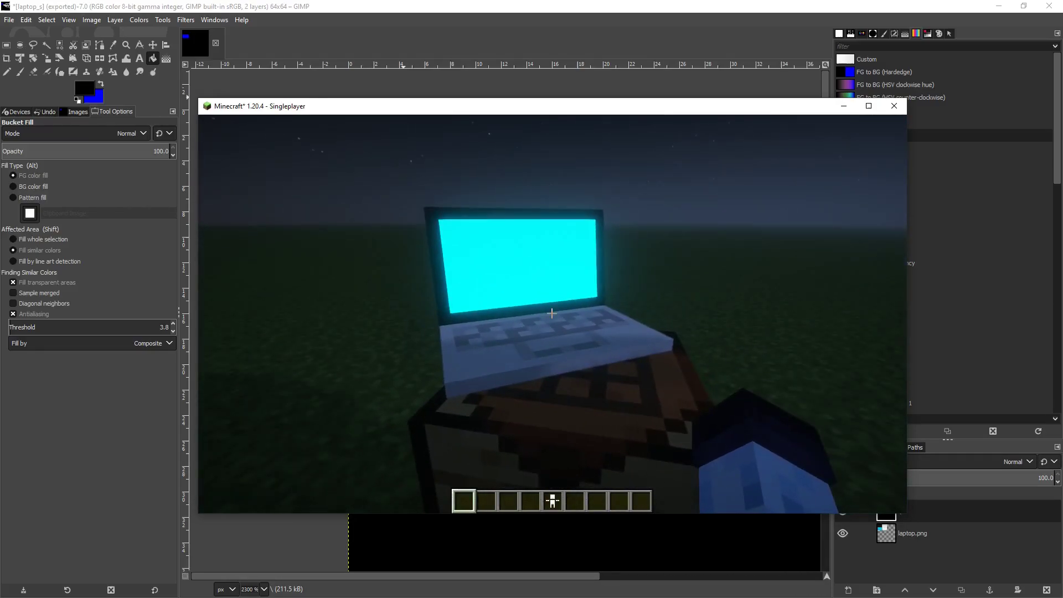
key(w)
key(0)
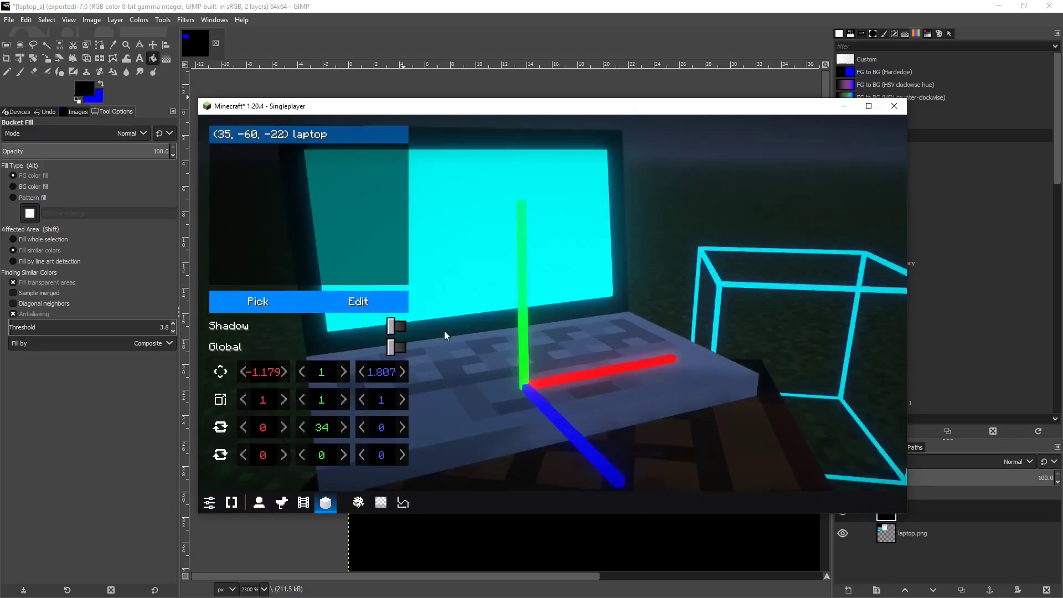
key(Escape)
- Open the settings of the ComplementaryReimagined_r5.1.1.zip shader pack and check its RP Support option
key(Escape)
click(540, 312)
click(531, 260)
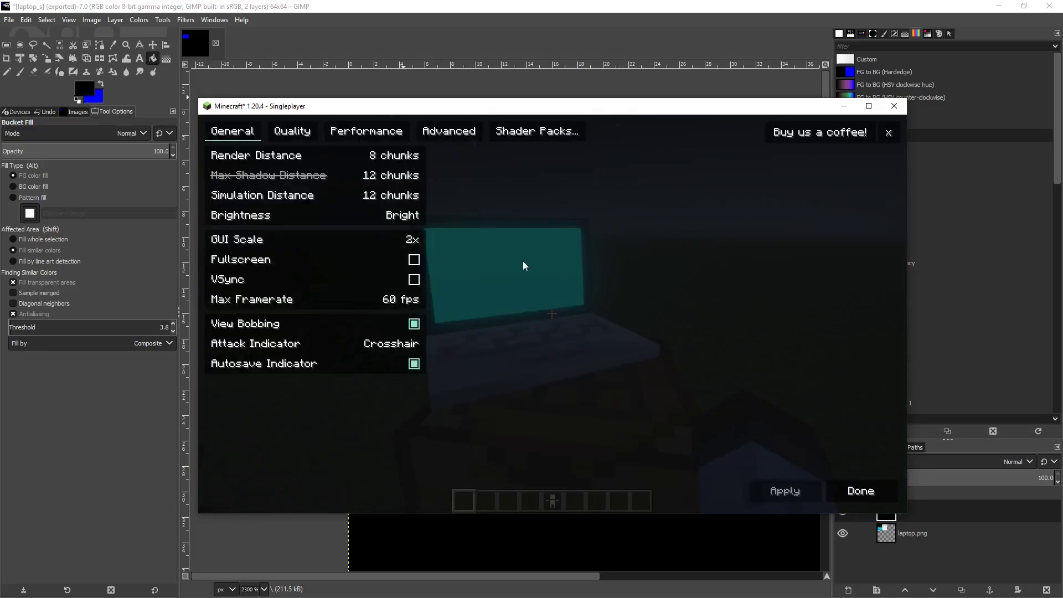
click(573, 135)
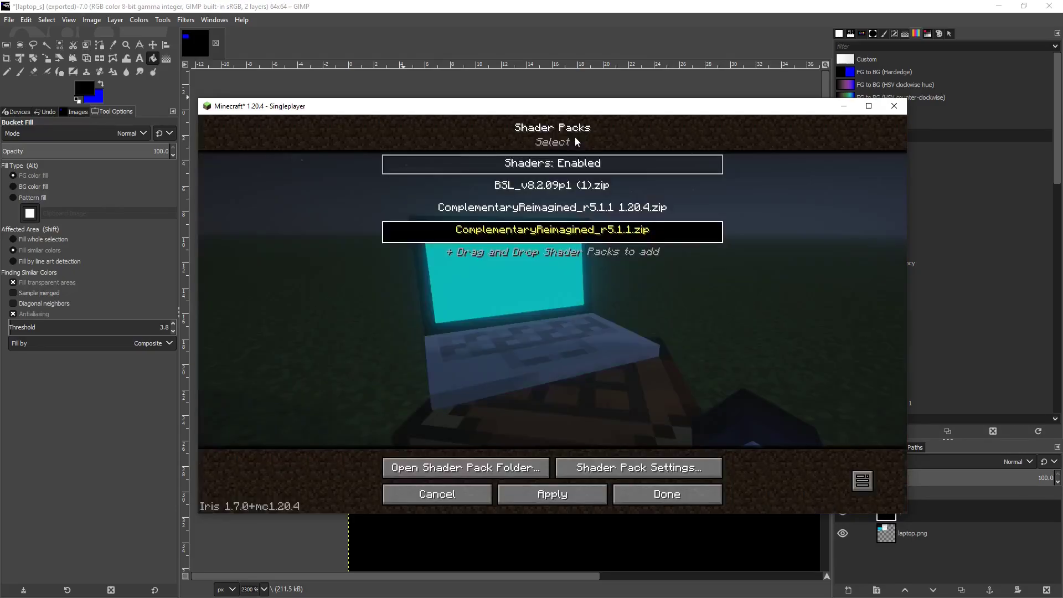
click(604, 474)
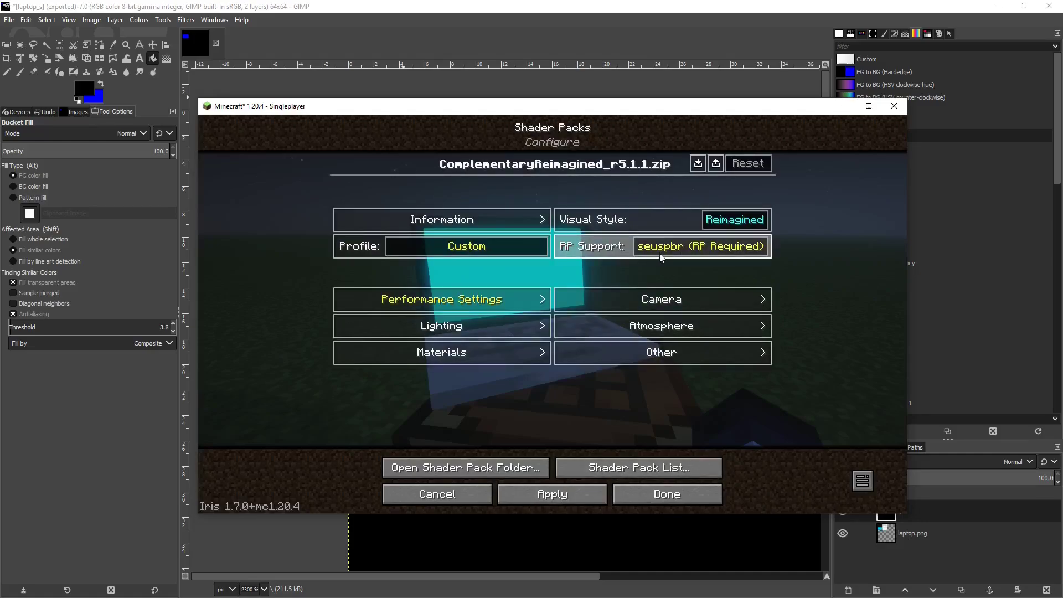
mouse_move(626, 244)
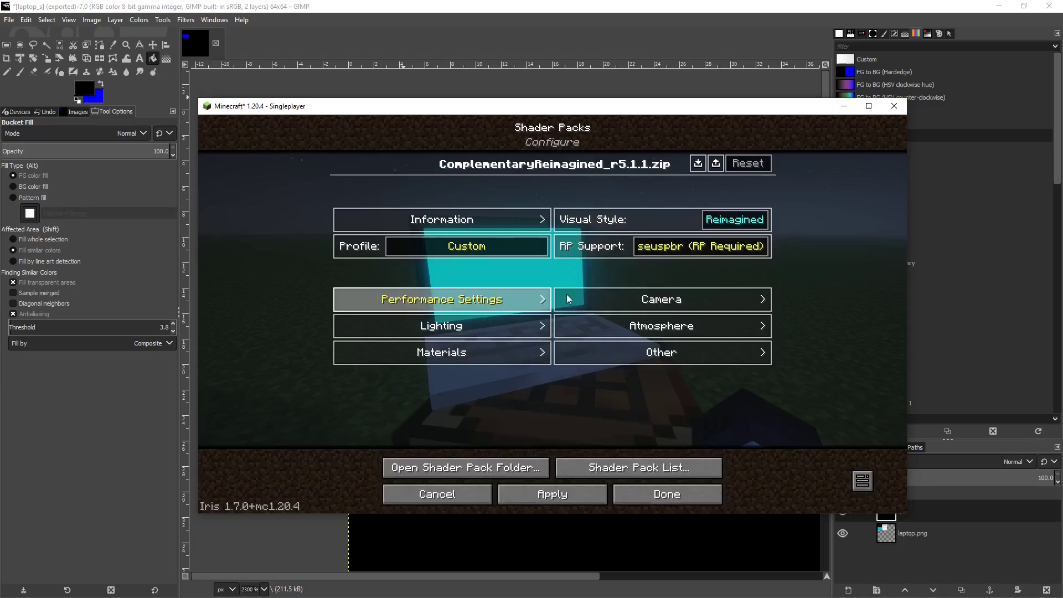
- Turn on Parallax Occlusion Mapping in the labPBR/seuspbr Materials settings and return to the main shader settings
click(481, 350)
click(619, 221)
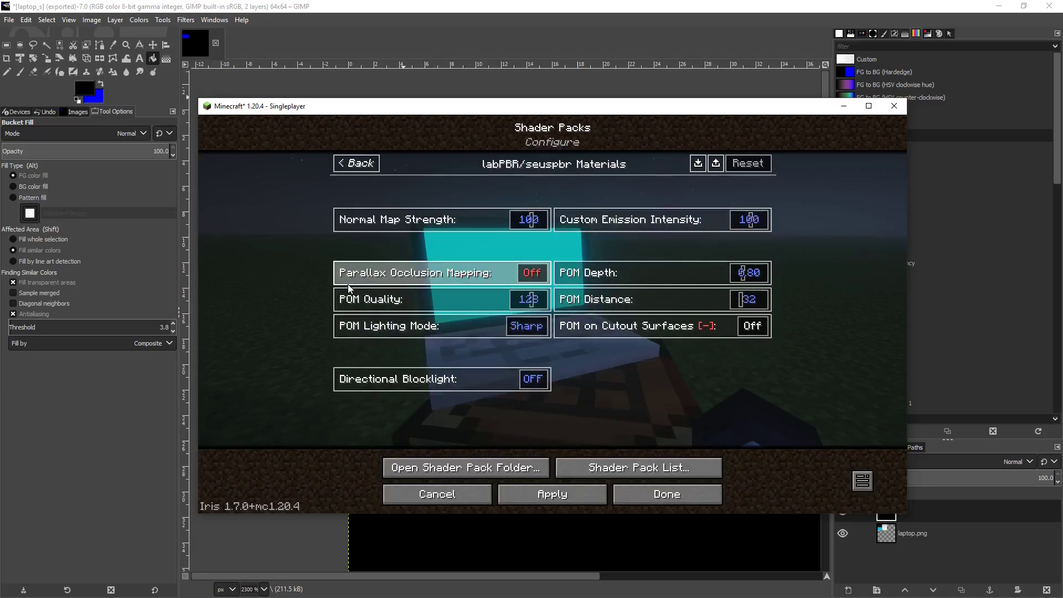
mouse_move(412, 278)
click(491, 278)
click(360, 170)
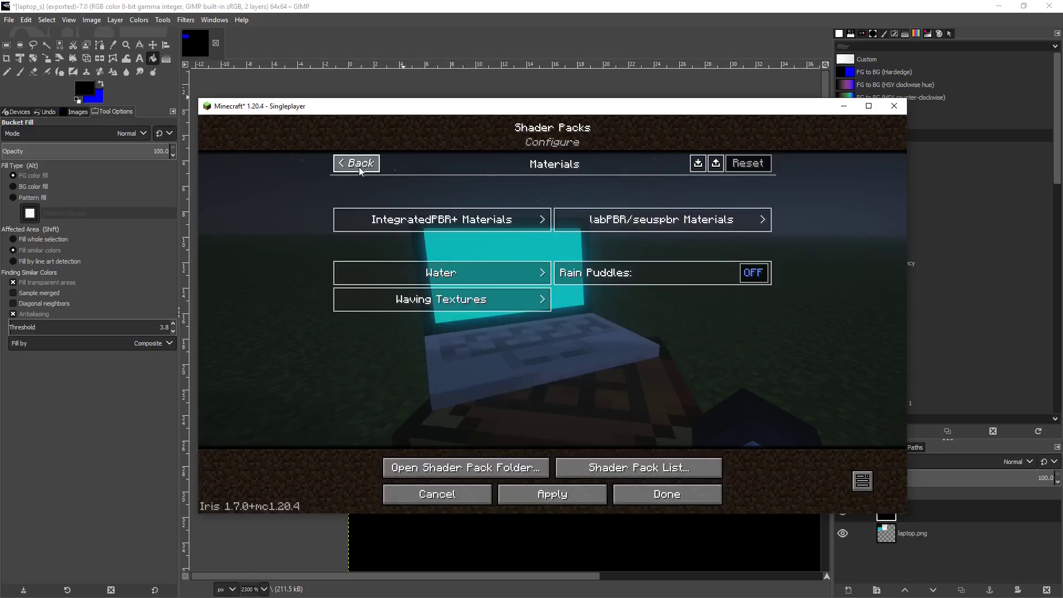
click(370, 166)
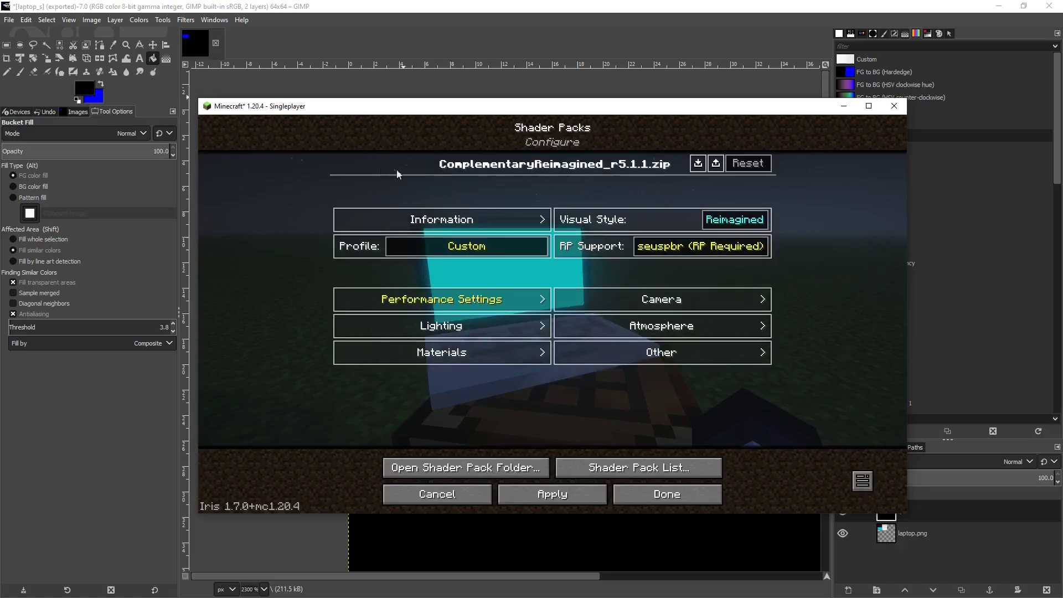
- Cycle the shader pack's RP Support to Integrated PBR+ and apply it
click(693, 252)
click(693, 252)
click(693, 253)
click(693, 252)
click(693, 252)
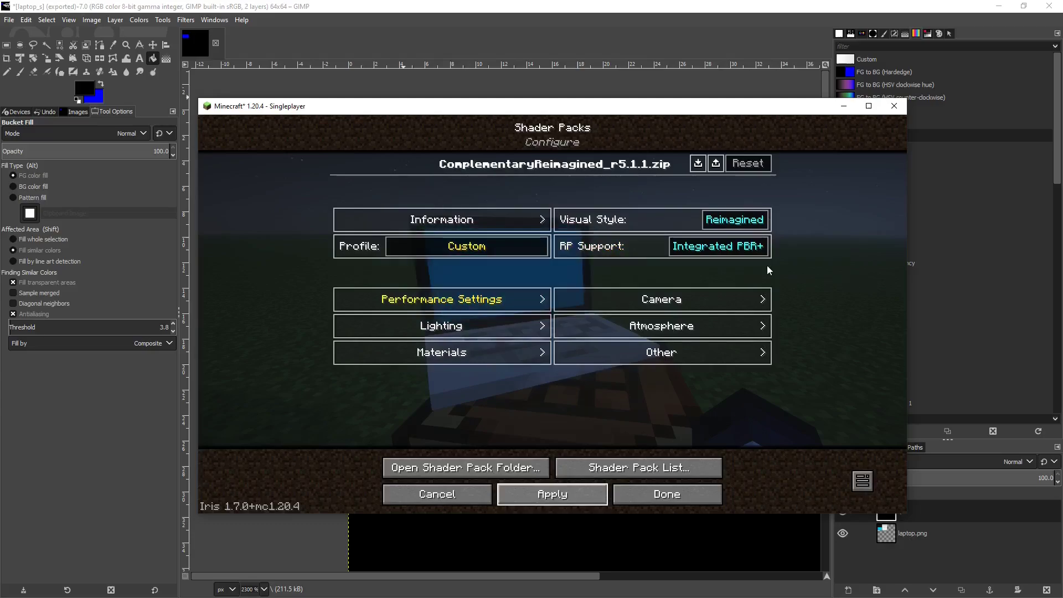
- Set the shader pack's RP Support to seuspbr (RP Required) and apply the change
click(739, 250)
click(739, 249)
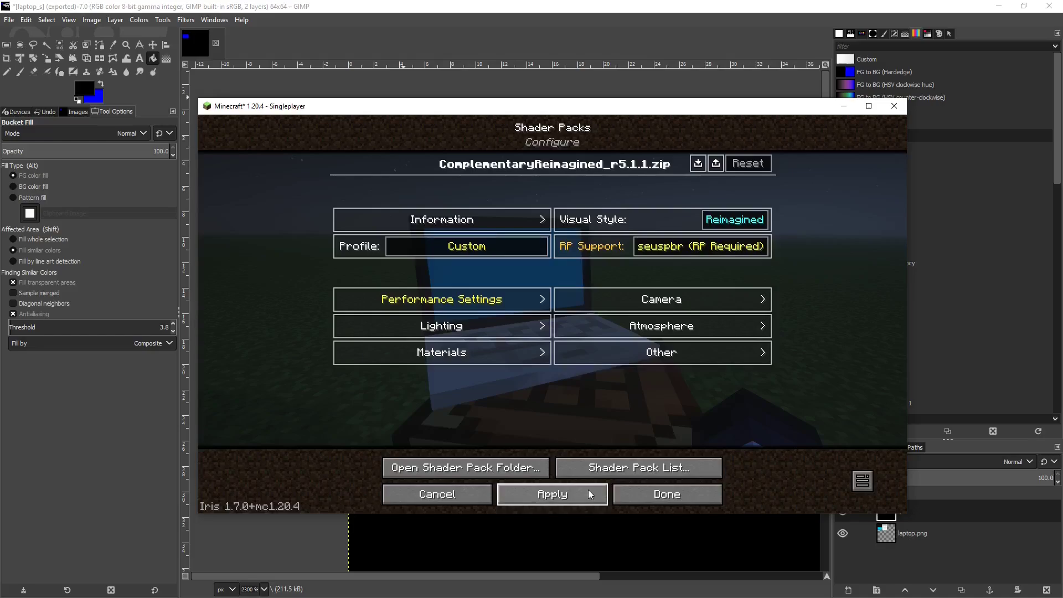
click(588, 489)
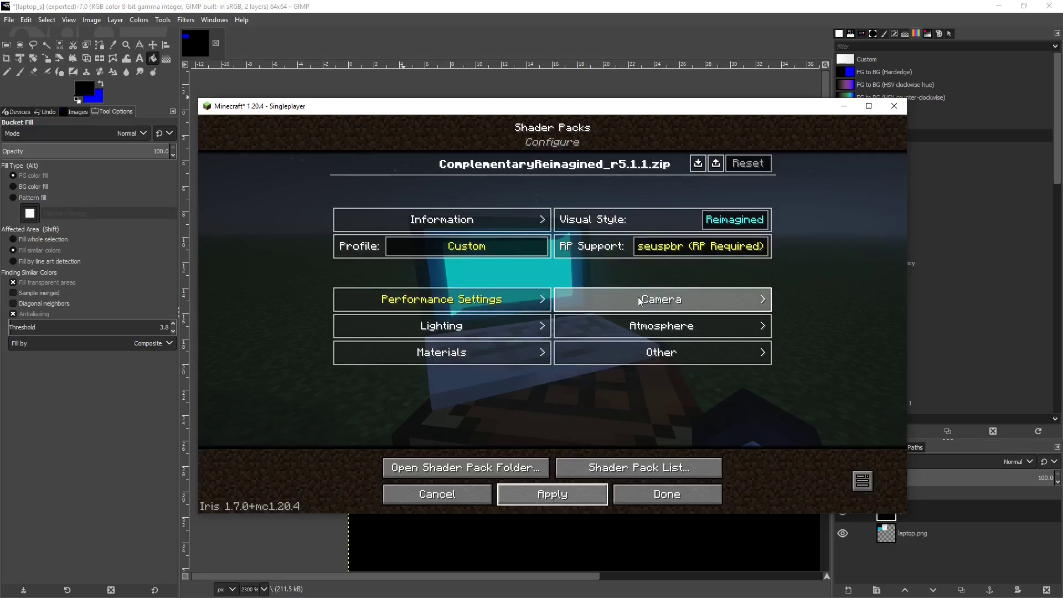
- Turn off Parallax Occlusion Mapping in the labPBR/seuspbr Materials settings, apply it, and return to the game
click(495, 306)
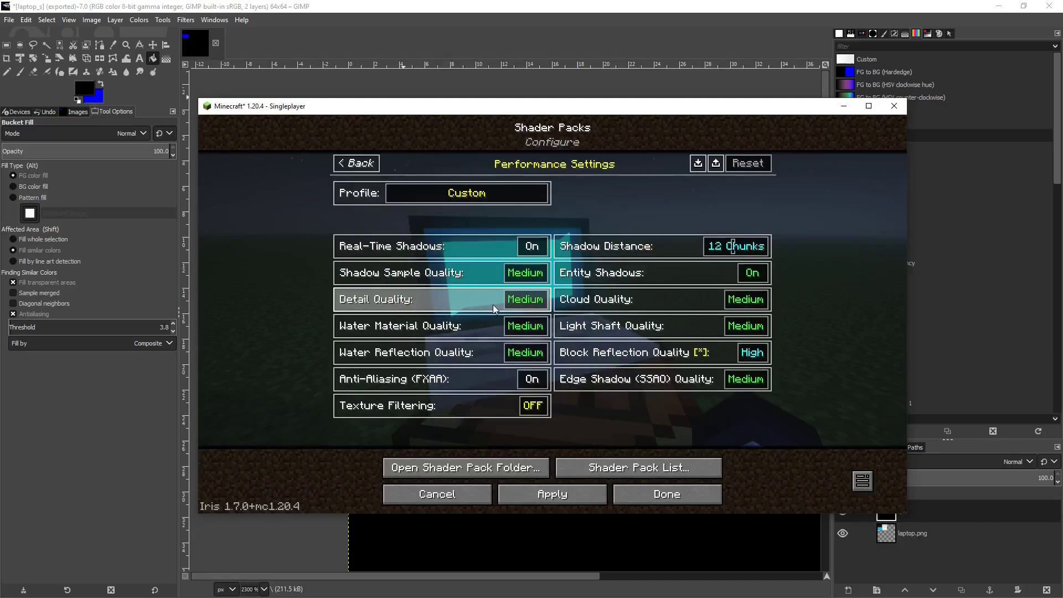
click(357, 163)
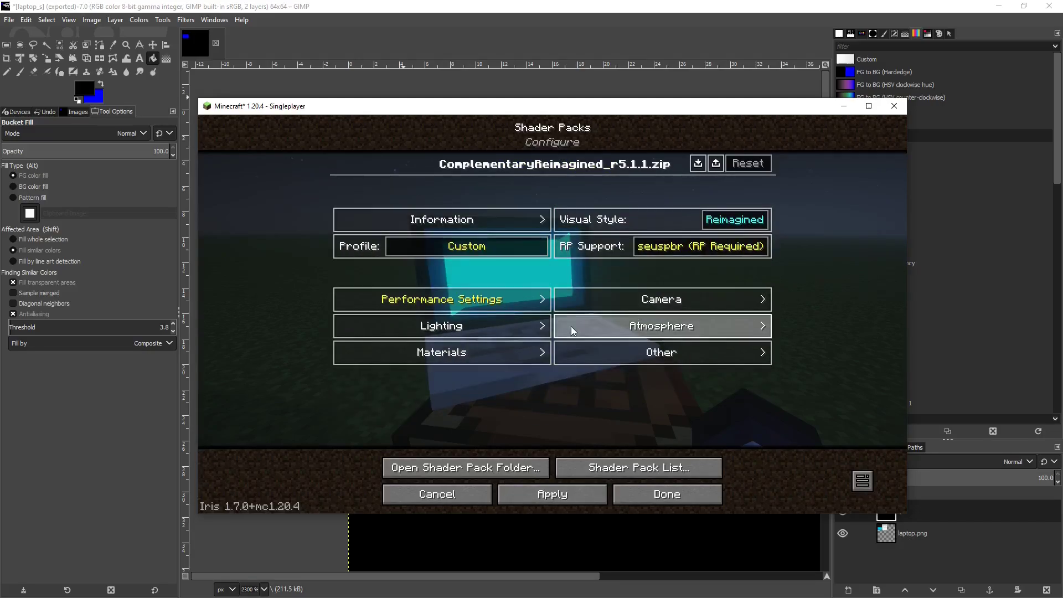
click(544, 350)
click(643, 224)
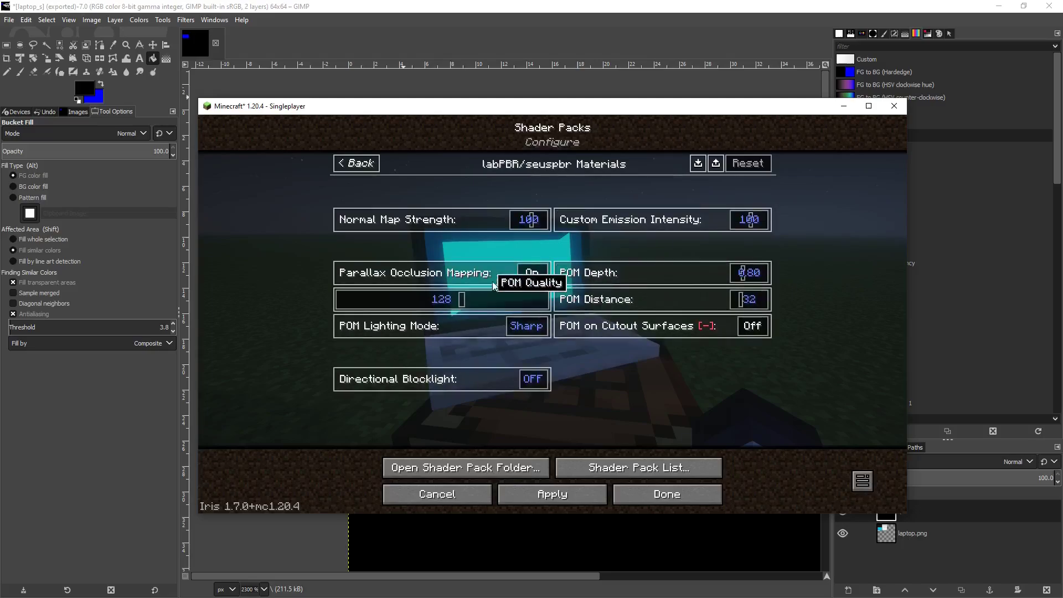
mouse_move(462, 280)
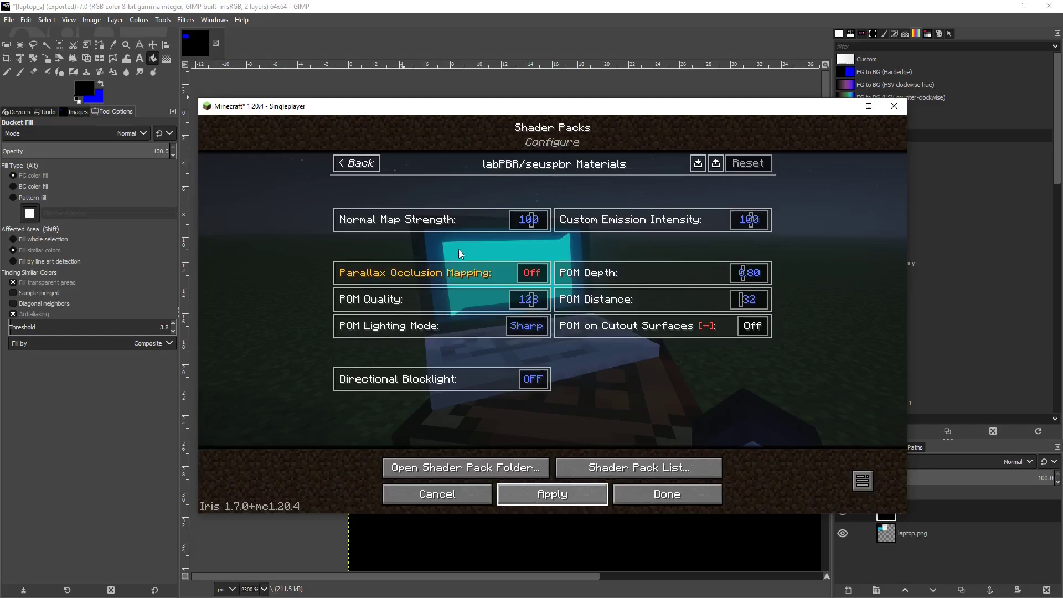
key(Escape)
key(Escape)
key(Escape)
key(Escape)
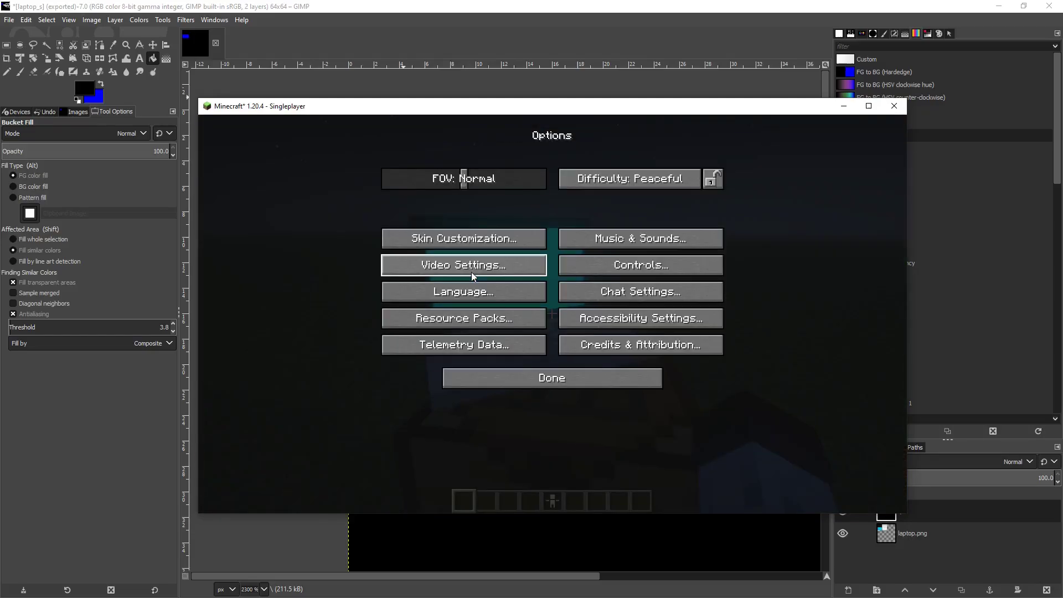
- Circle the laptop to inspect its screen from the side and front with the updated shader settings
key(a)
key(d)
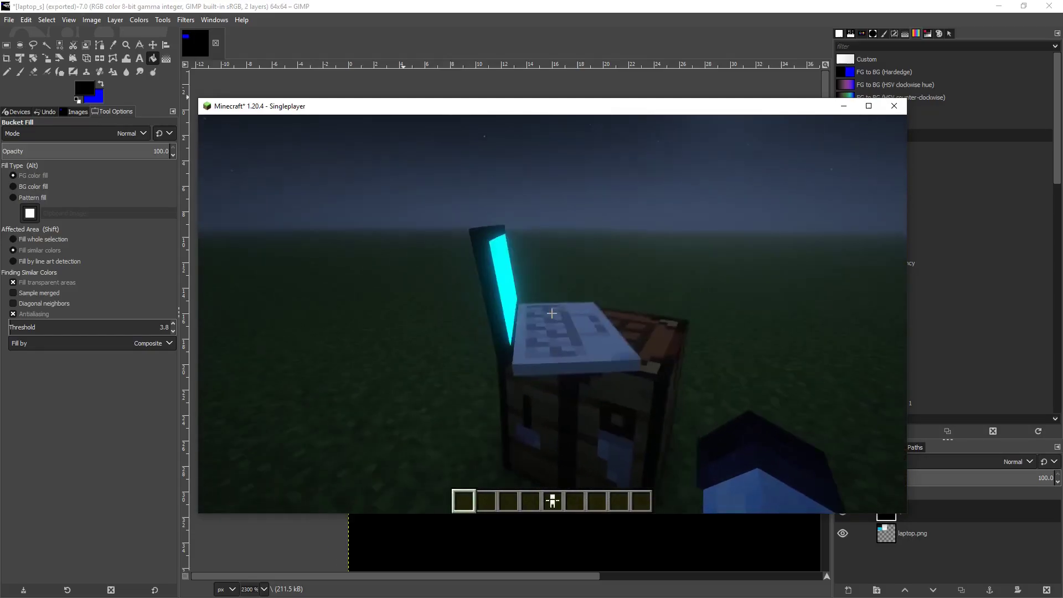
key(a)
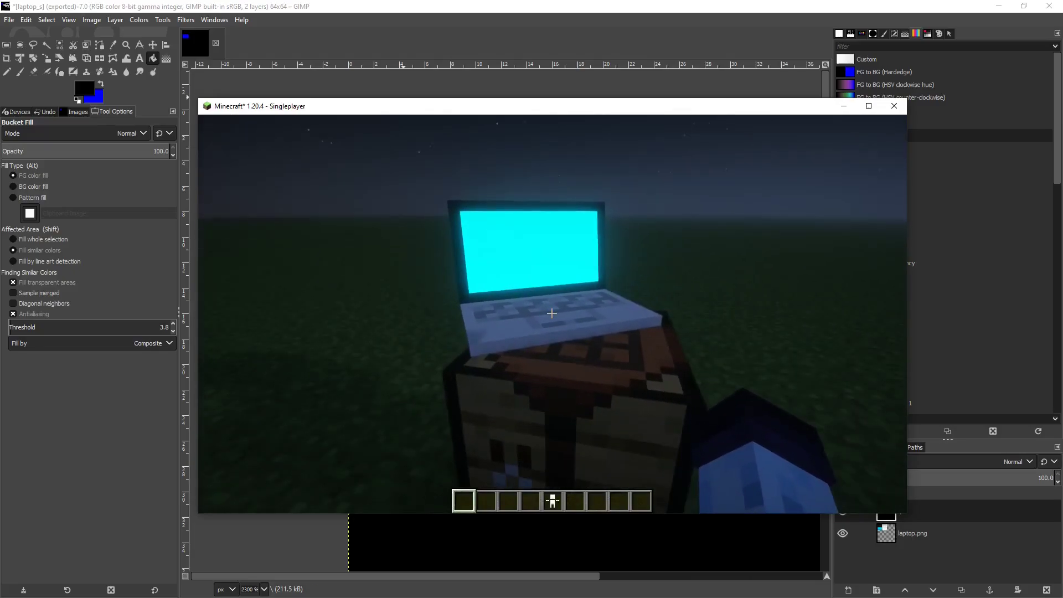
- Switch back to GIMP and view the blue screen rectangle of the laptop_s texture
key(t)
click(401, 22)
drag(542, 288, 495, 281)
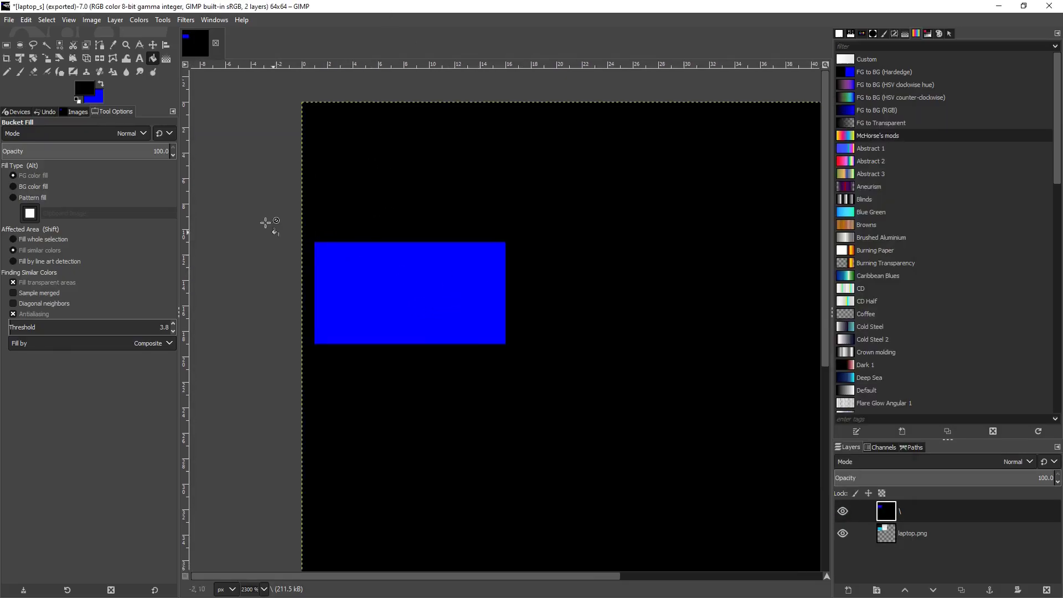
- Select the Pencil tool and set the foreground colour to pure green, 00ff00
key(n)
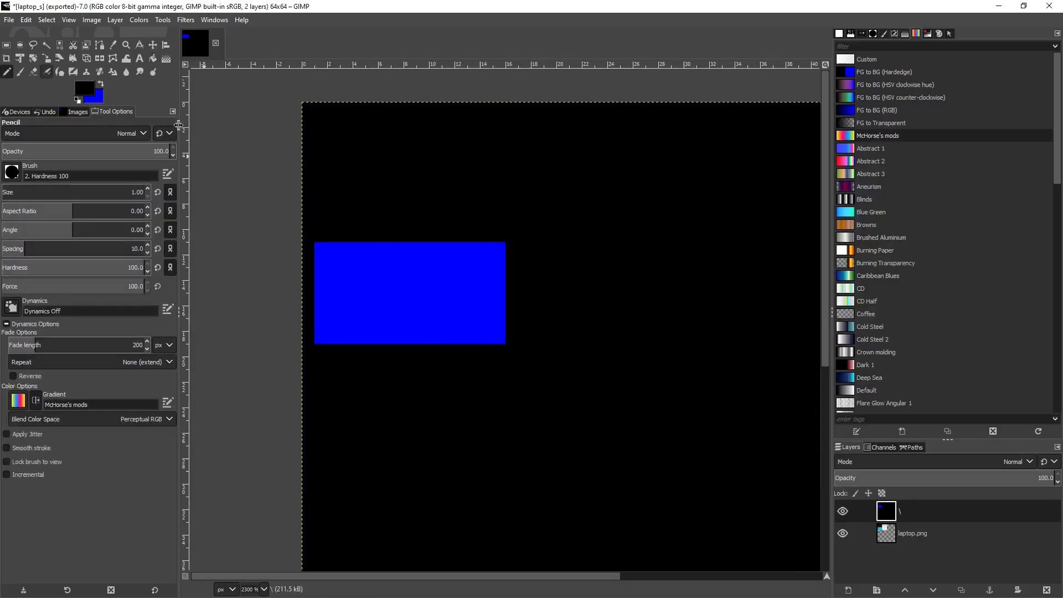
key(x)
click(80, 93)
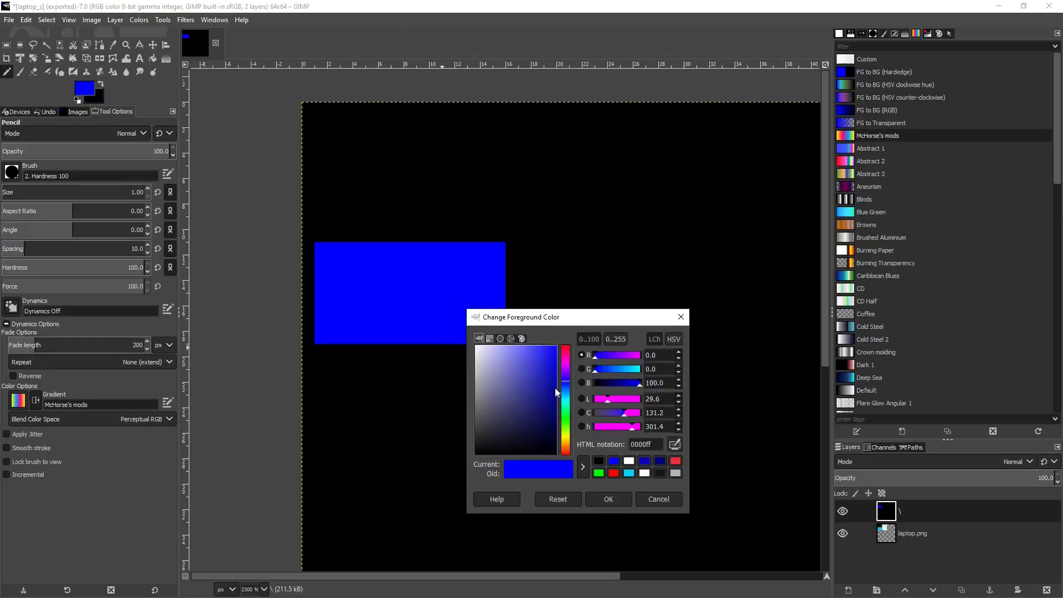
drag(629, 383, 664, 368)
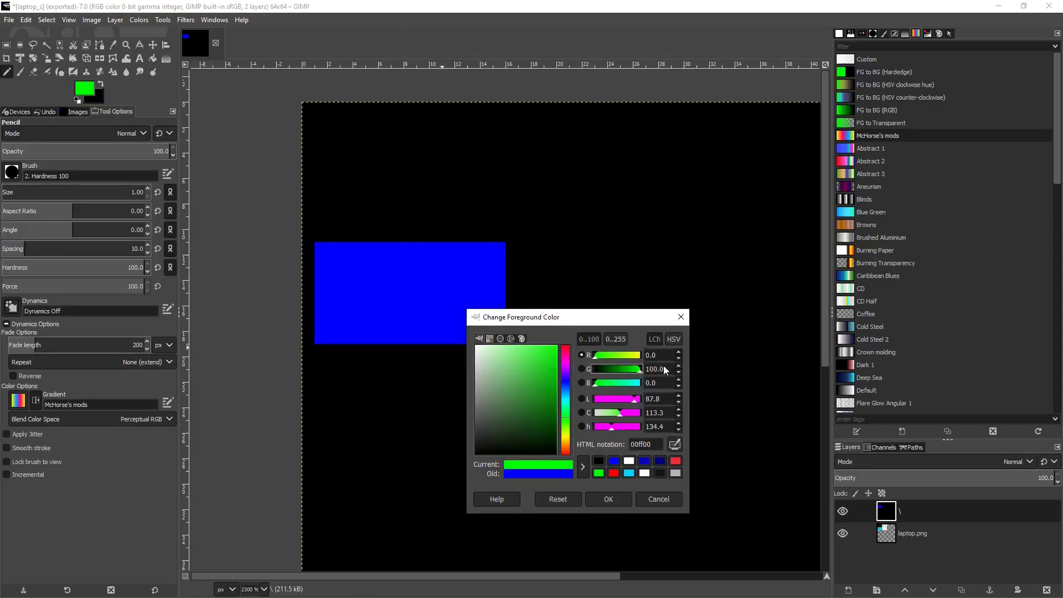
click(607, 500)
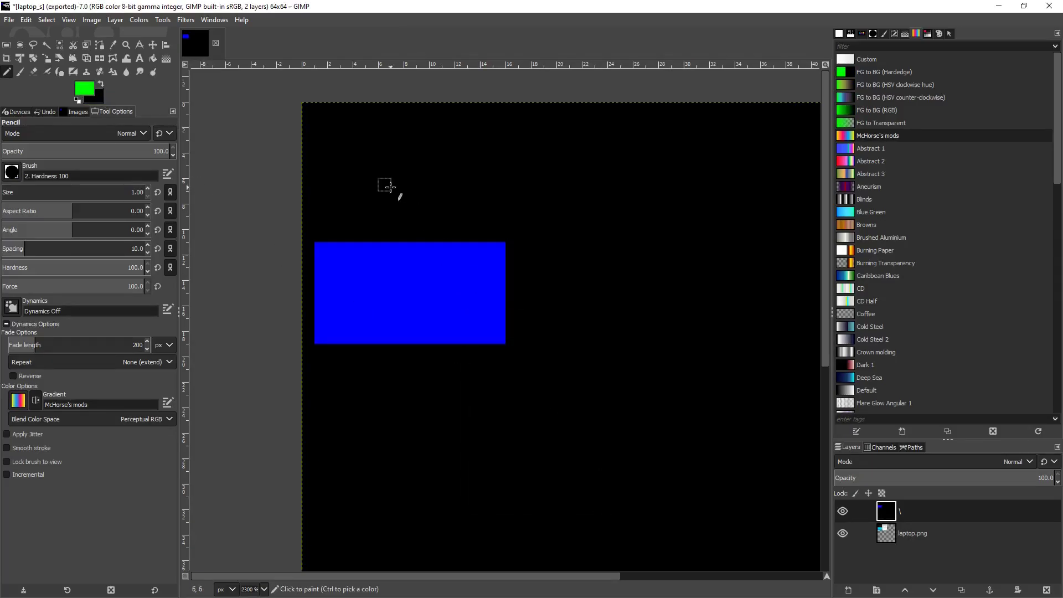
- Outline a 17 × 10 pixel rectangle above the blue one, using the laptop.png layer as reference, and fill it with green
click(843, 511)
click(843, 511)
mouse_move(310, 110)
mouse_down()
mouse_move(320, 227)
mouse_move(310, 136)
mouse_up()
click(309, 210)
click(842, 511)
click(843, 511)
click(511, 224)
shift+click(511, 108)
shift+click(509, 224)
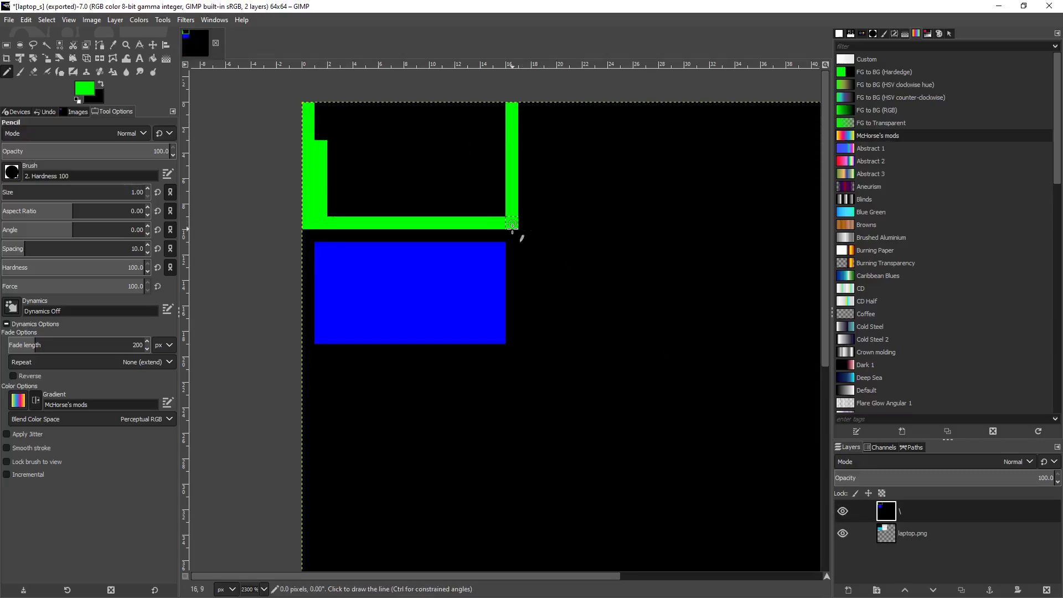
key(shift+b)
click(433, 160)
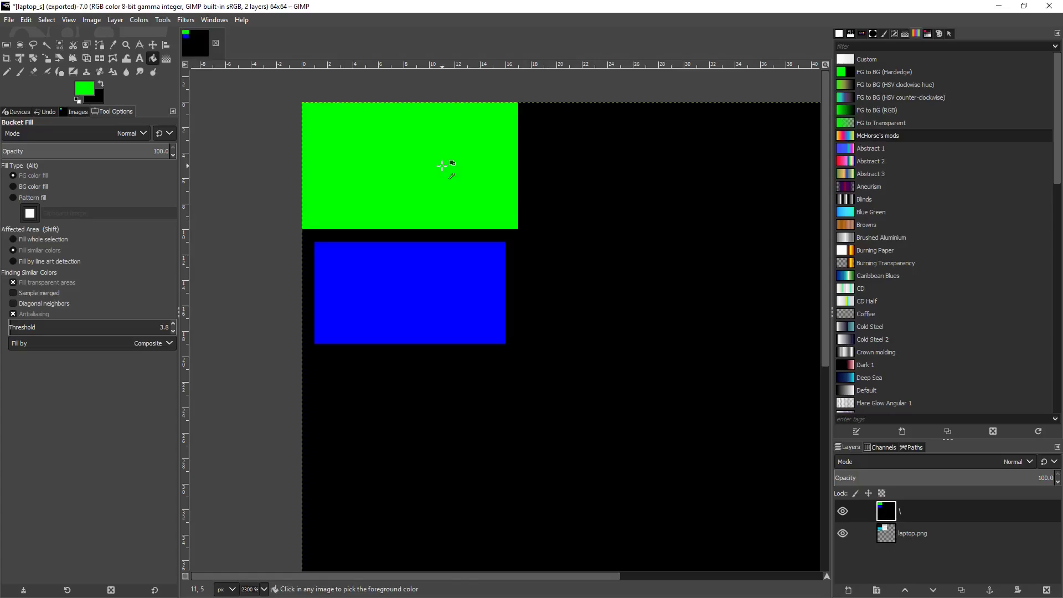
- Export the texture over laptop_s.png and switch to Minecraft to view the back of the laptop
key(ctrl+e)
key(alt+Tab)
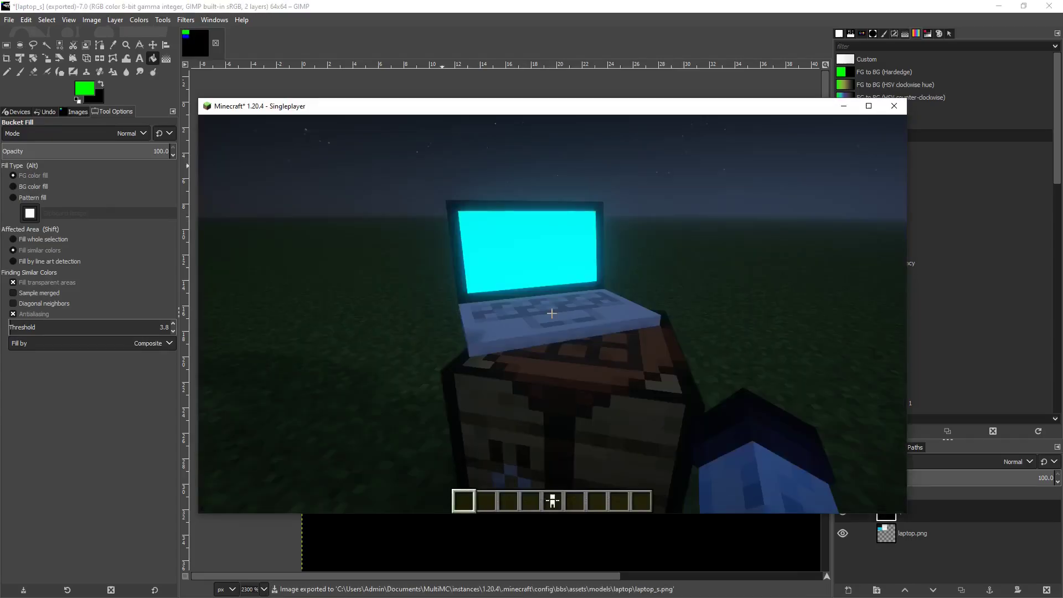
key(a)
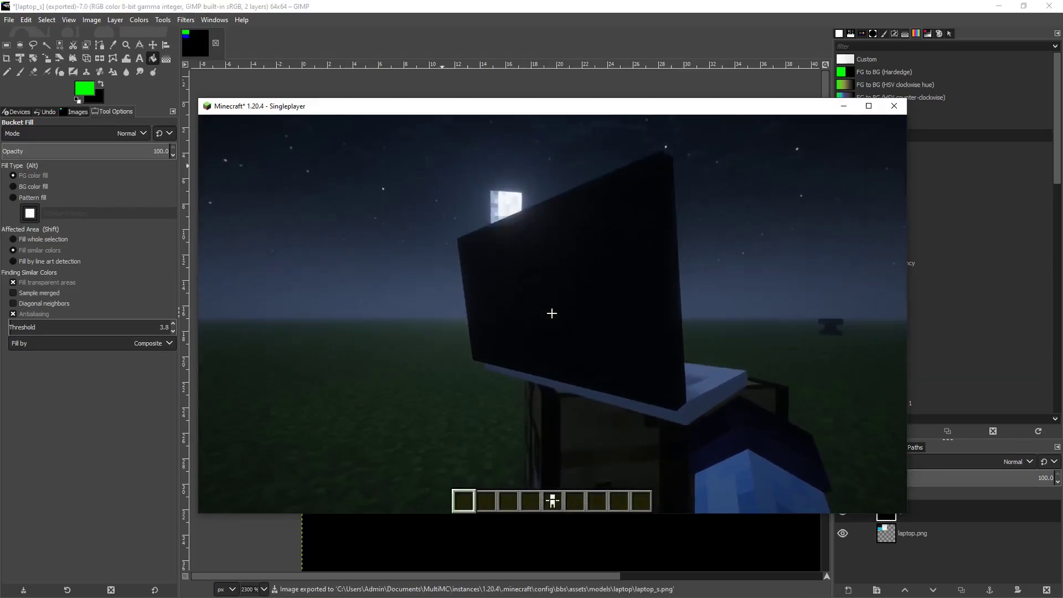
- Turn the laptop model block around its vertical axis and inspect the back of its lid against the moonlight
right_click(552, 314)
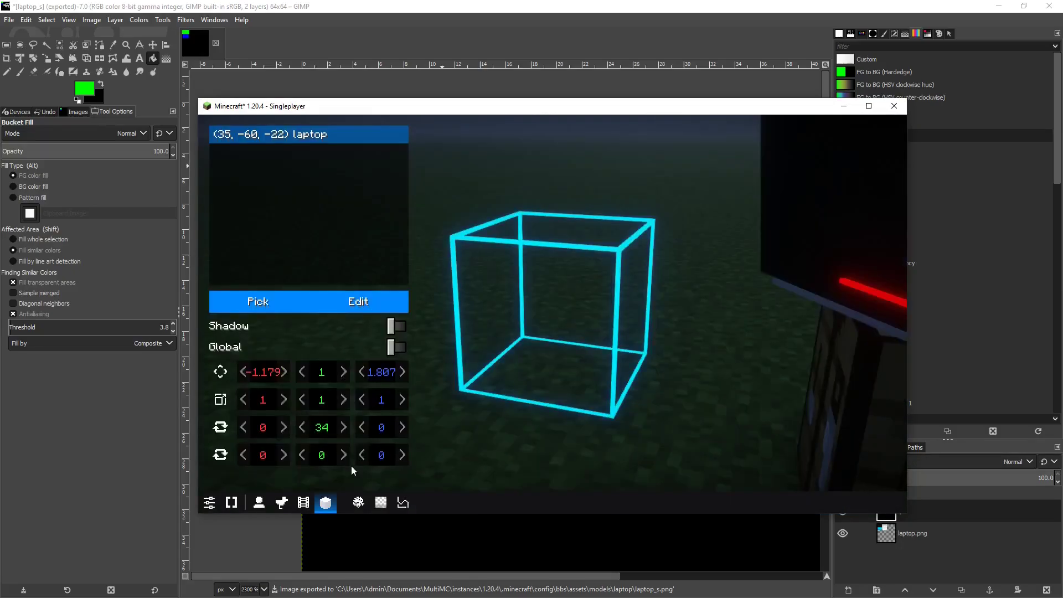
drag(327, 429, 276, 431)
key(Escape)
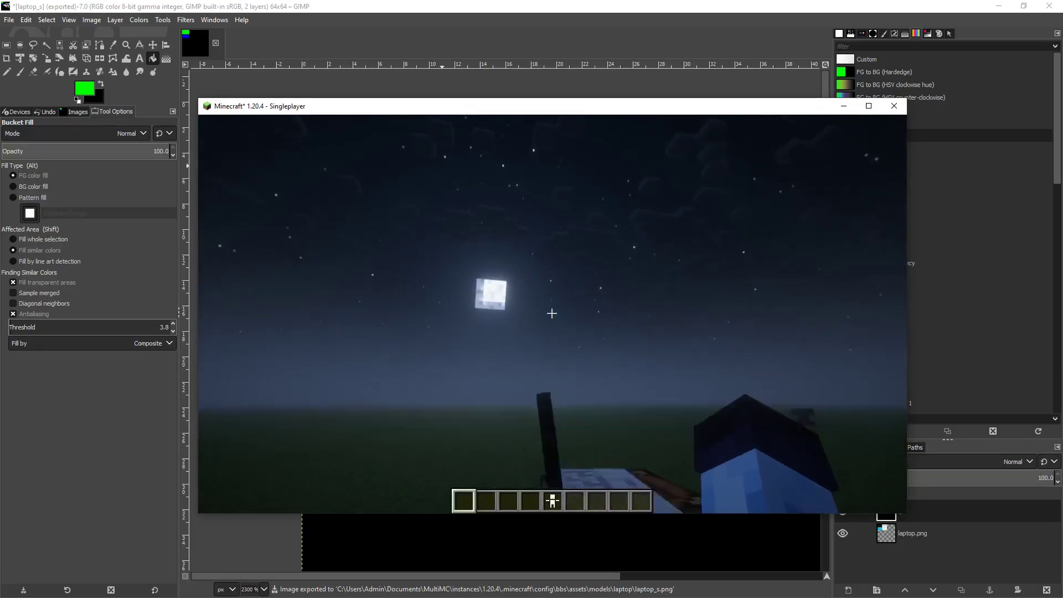
key(a)
key(w)
key(d)
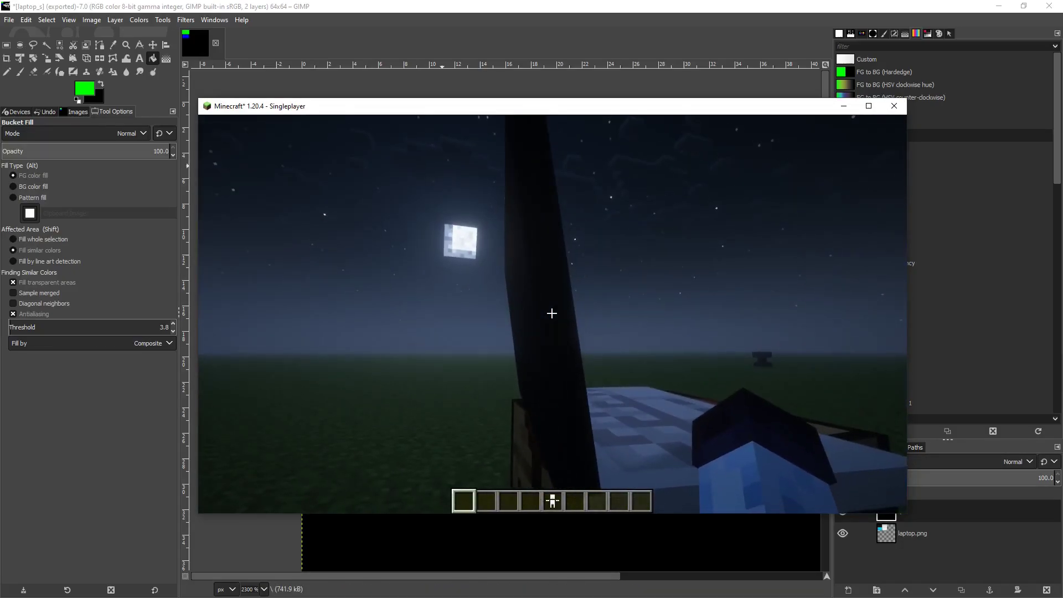
key(d)
key(a)
key(s)
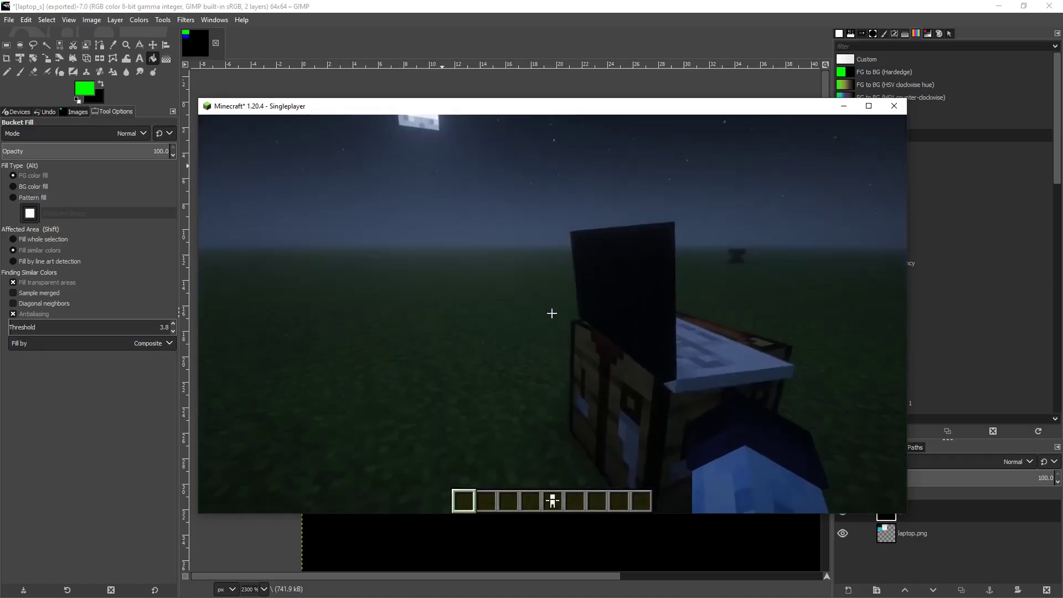
- Adjust the laptop model block's vertical-axis rotation again and check the lid's reflections from the side
right_click(552, 313)
mouse_move(330, 426)
mouse_down()
mouse_move(352, 425)
mouse_move(310, 424)
mouse_up()
key(Escape)
key(a)
key(w)
key(d)
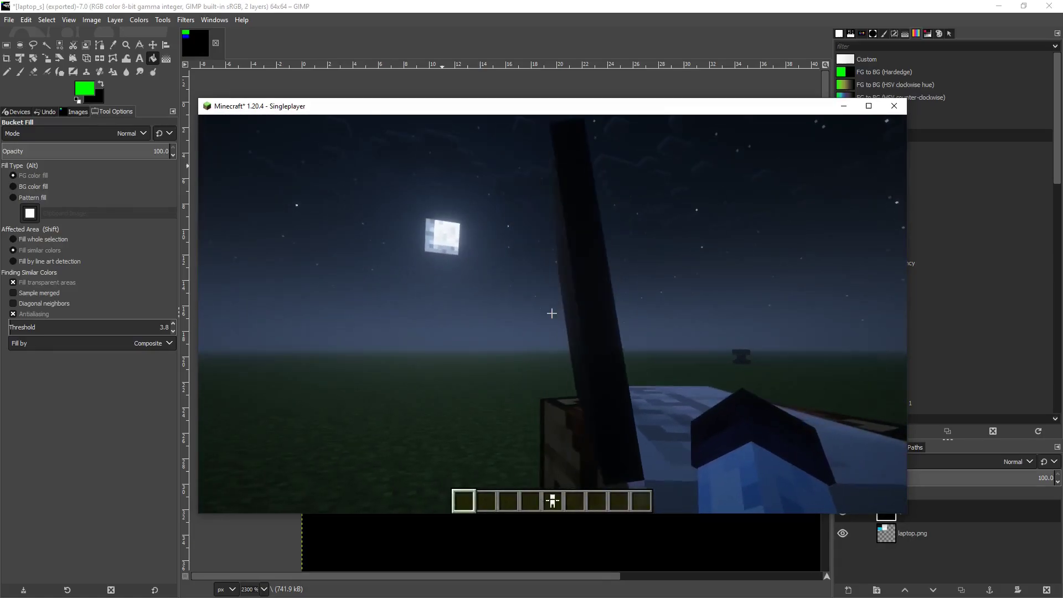
key(a)
key(space)
key(t)
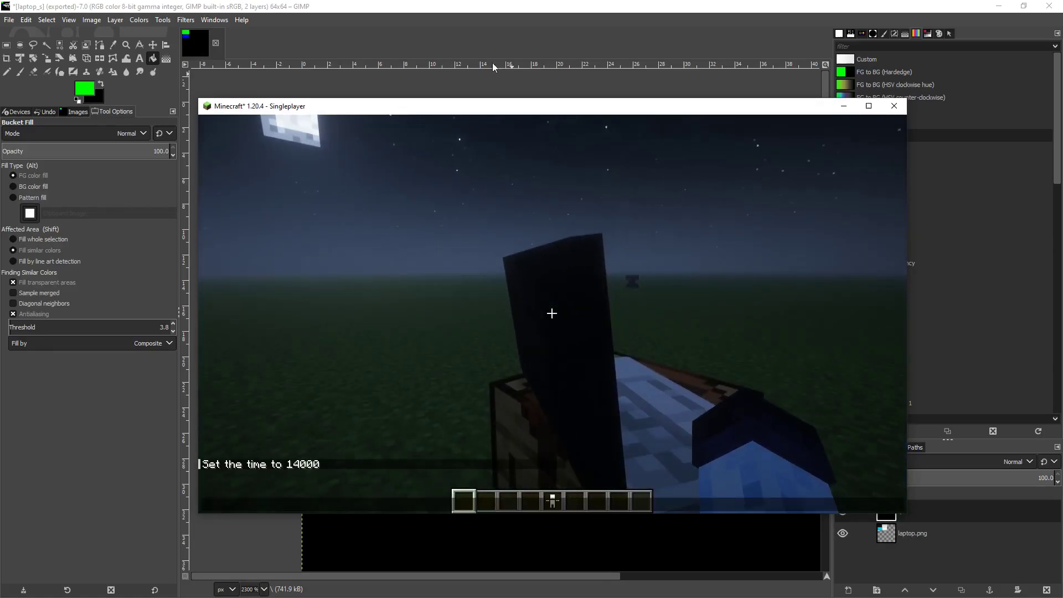
- Switch to GIMP, set the foreground colour to pure red, ff0000, and fill the green rectangle with it
click(485, 56)
click(80, 86)
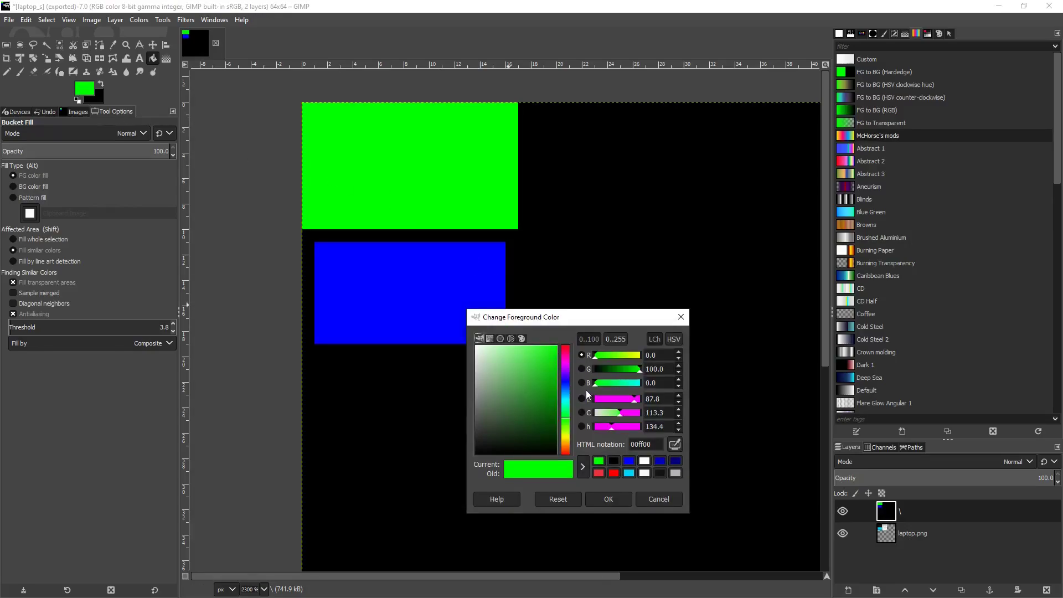
drag(614, 356, 521, 372)
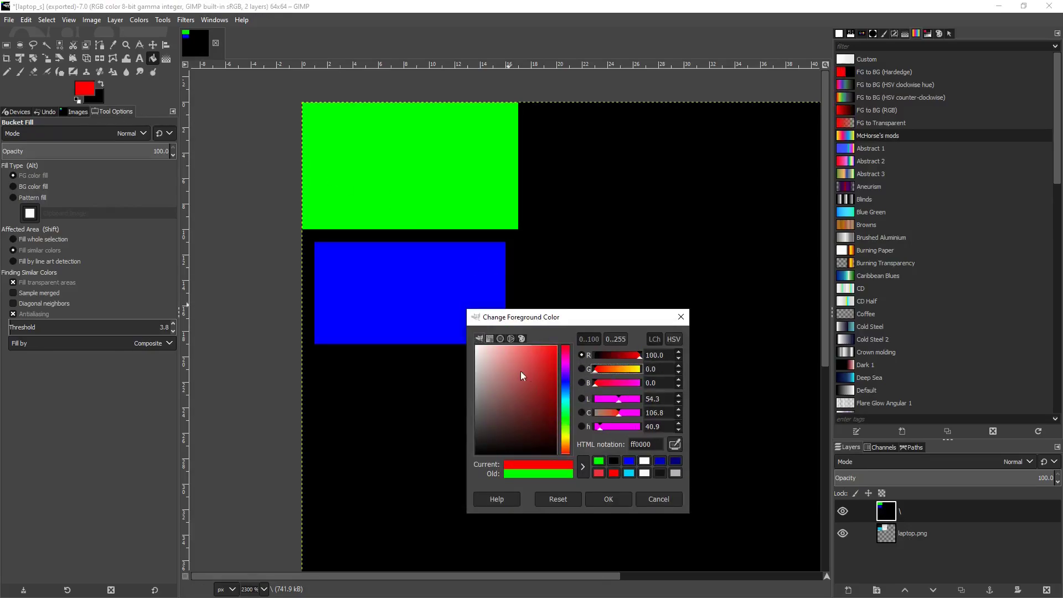
click(608, 499)
click(407, 188)
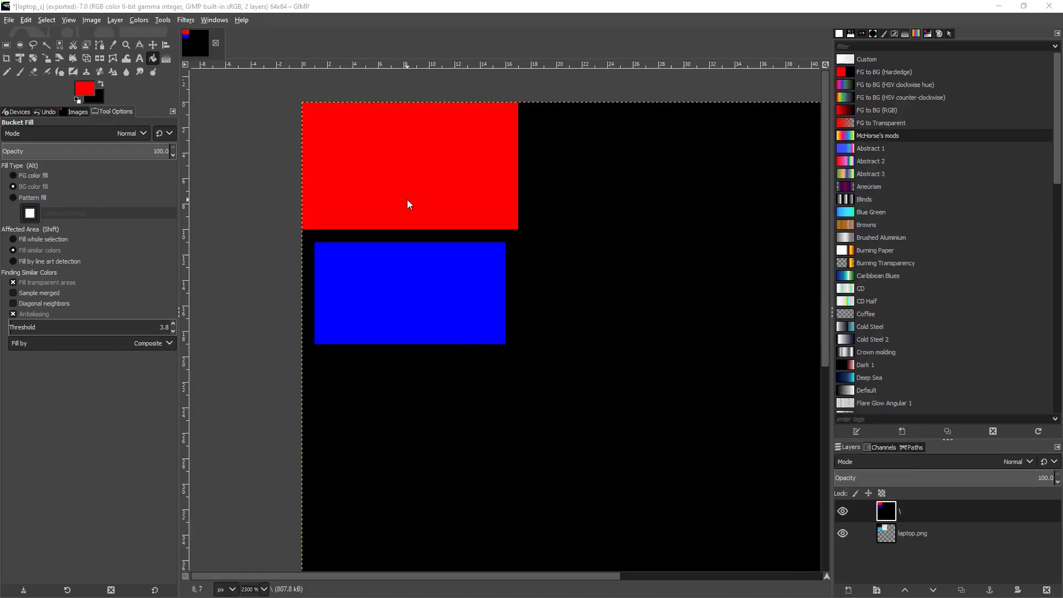
- Export the red version over laptop_s.png and return to the Minecraft world
key(ctrl+e)
key(alt+Tab)
key(Escape)
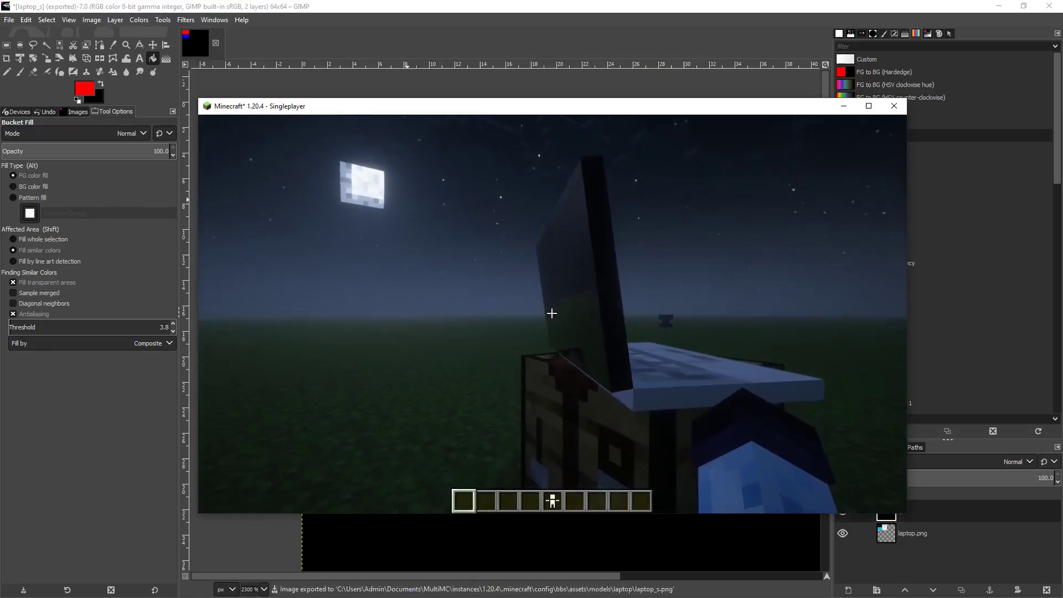
- Circle the laptop to examine how its lid reflects light and how its screen glows from several angles
key(a)
key(d)
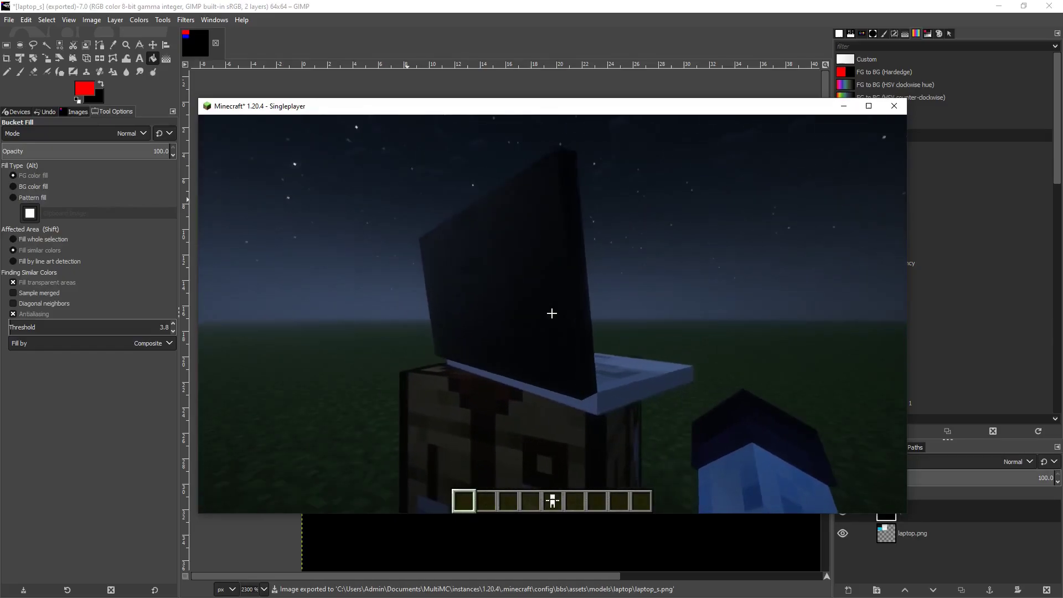
key(d)
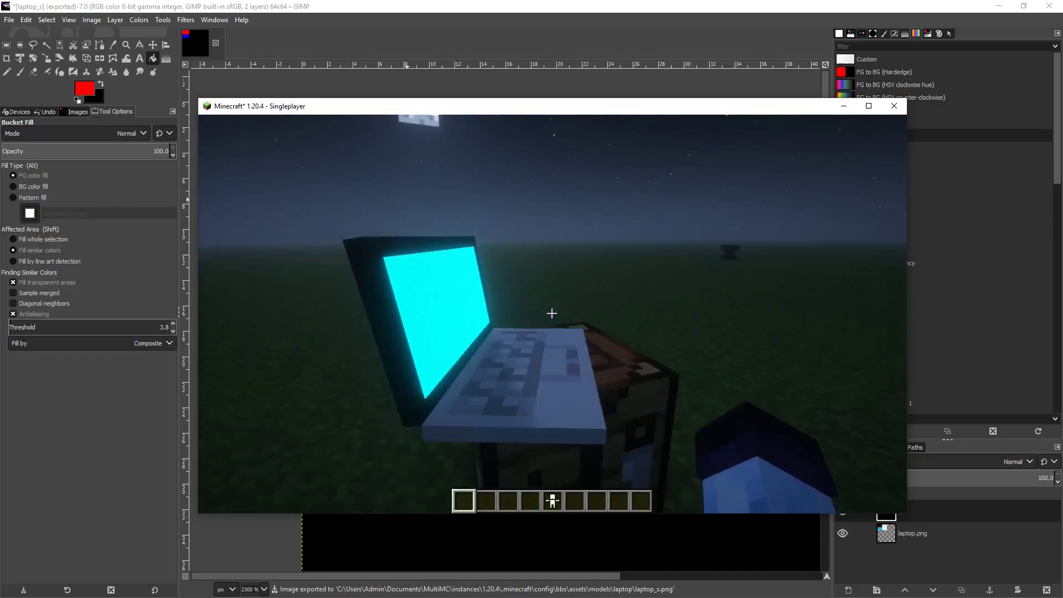
key(d)
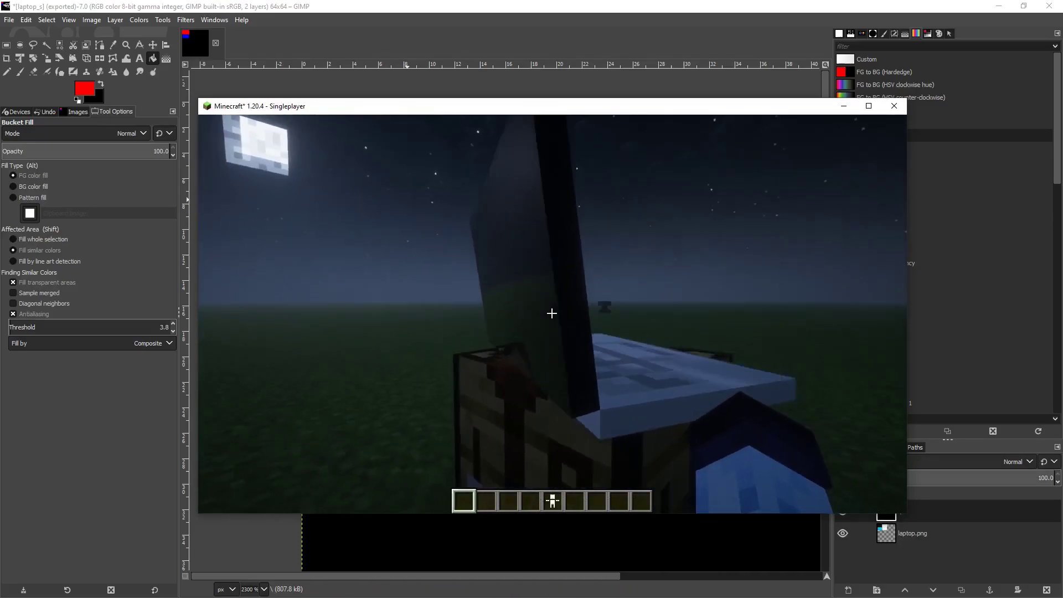
key(space)
key(d)
key(s)
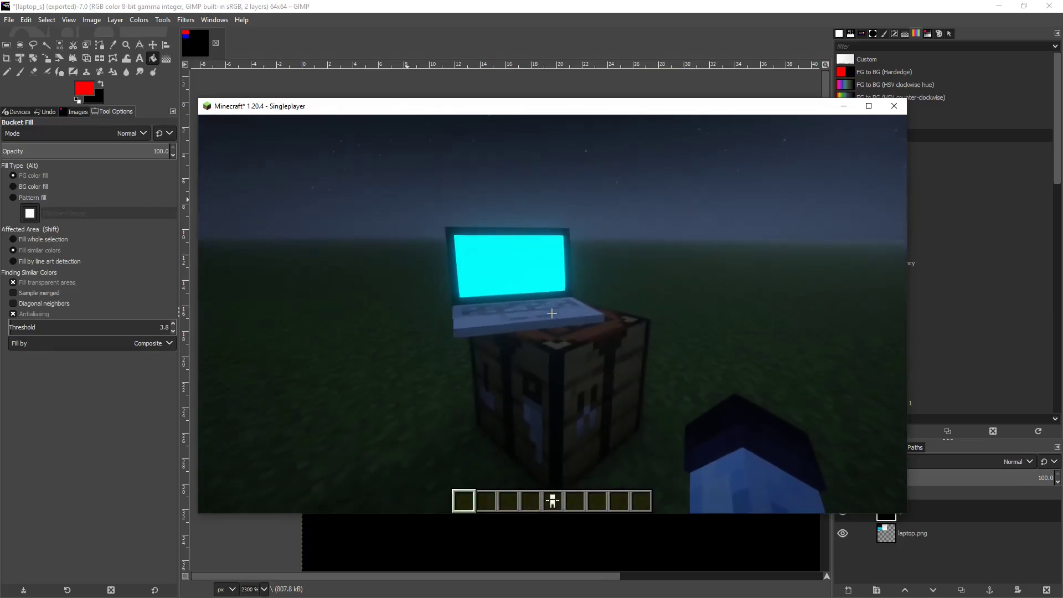
key(t)
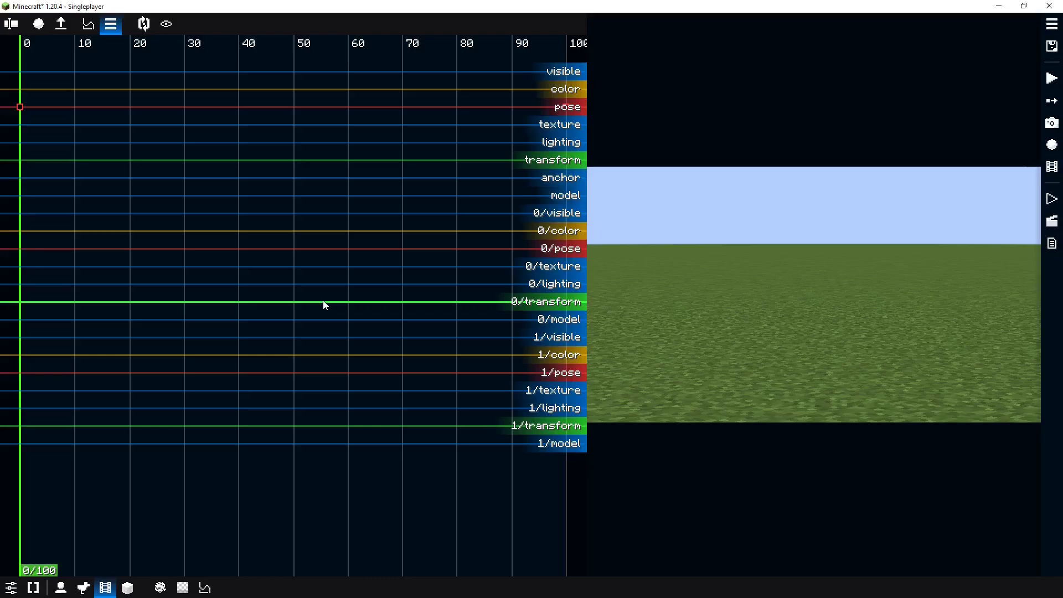
- Play the film through in the film editor and return the playhead to tick 0
key(space)
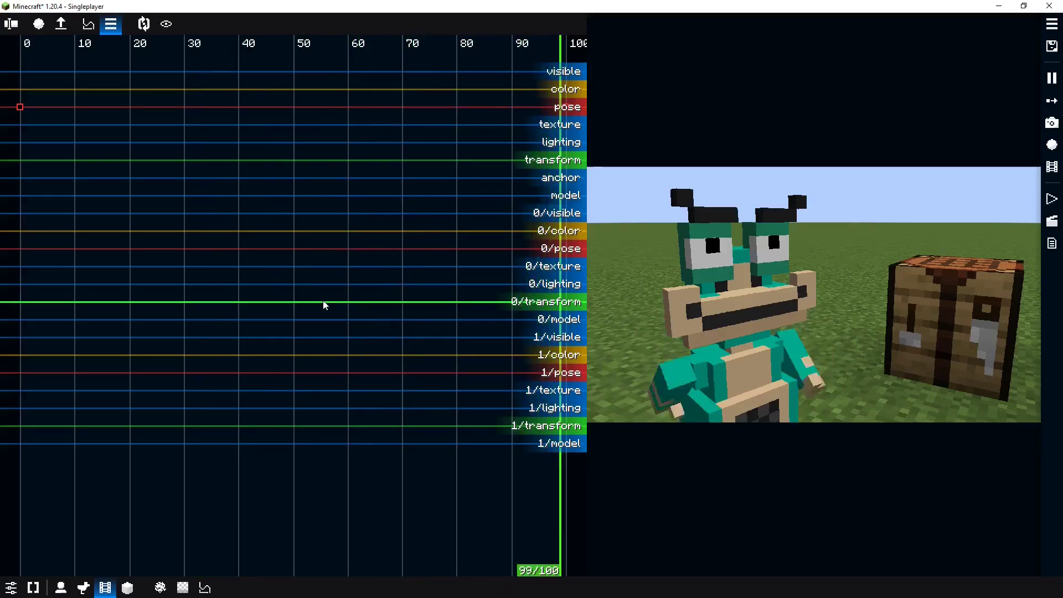
drag(88, 437, 21, 367)
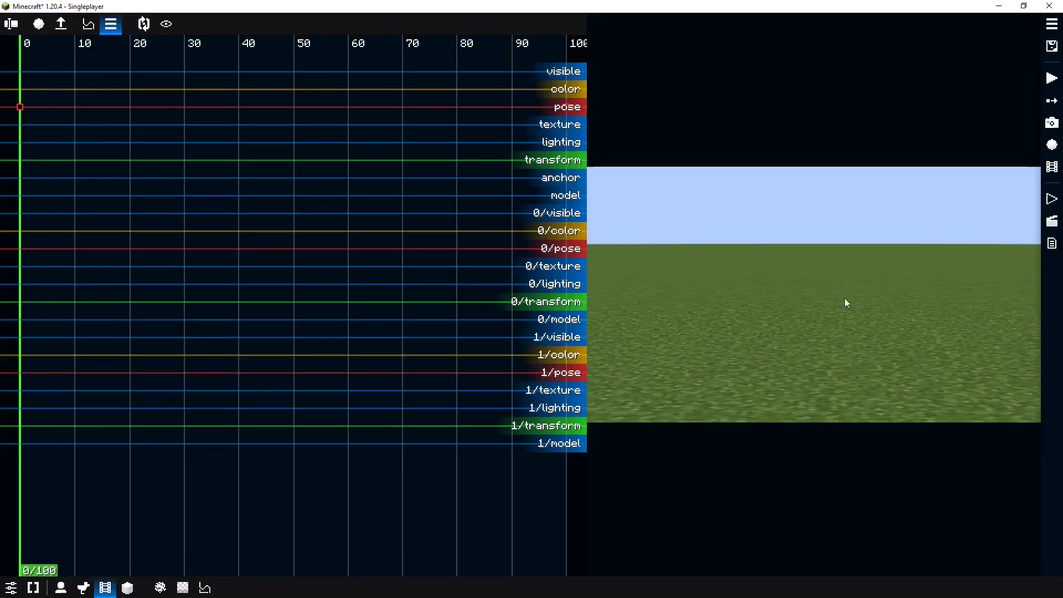
- Review the encoder path and the video export settings for resolution, frame rate, motion blur and export path, and close the settings
click(11, 587)
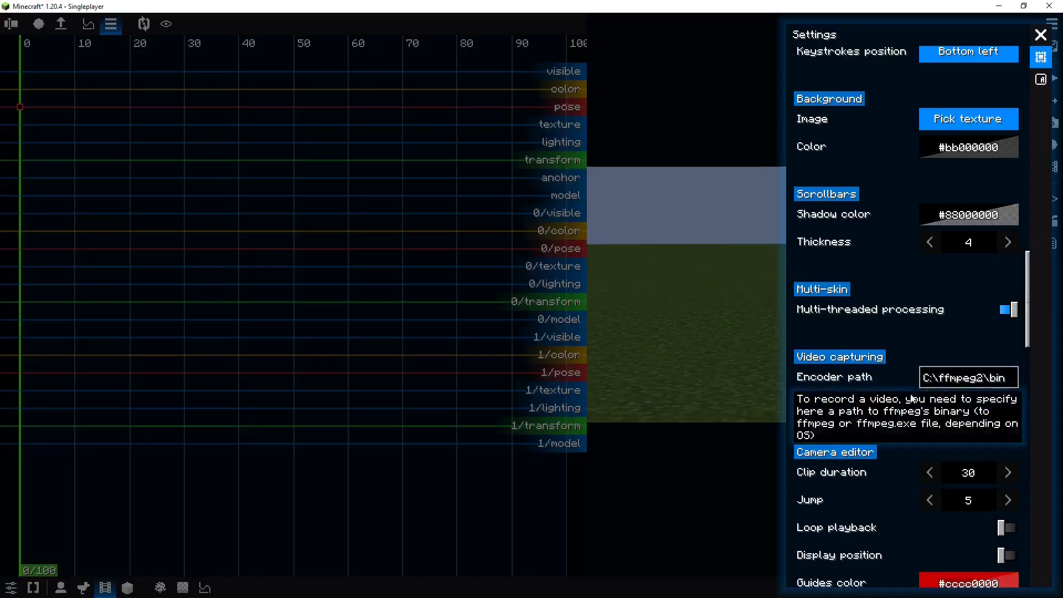
scroll(886, 332, up, 8)
scroll(872, 372, down, 9)
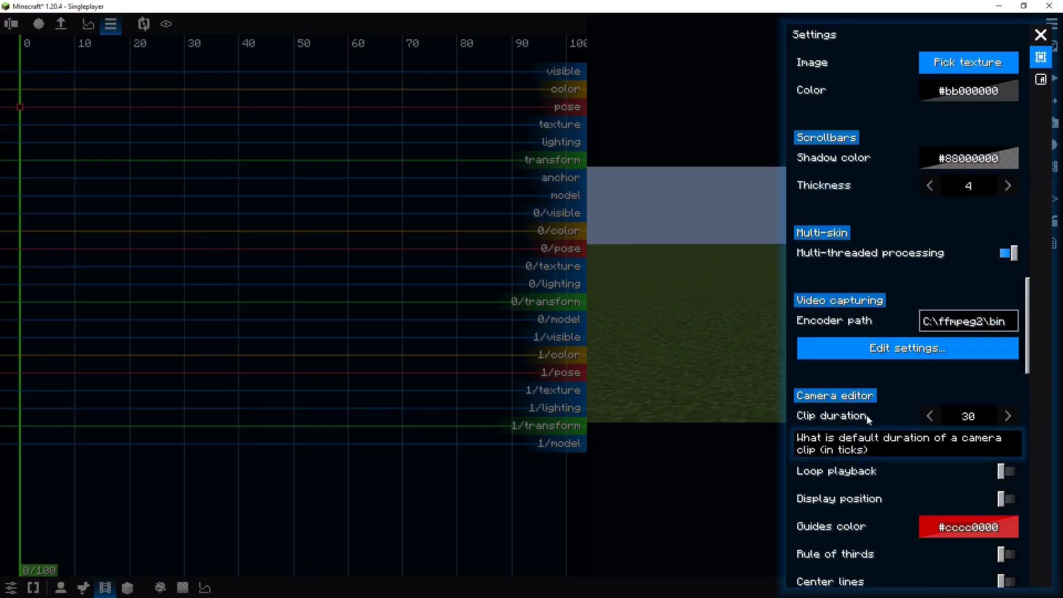
click(875, 349)
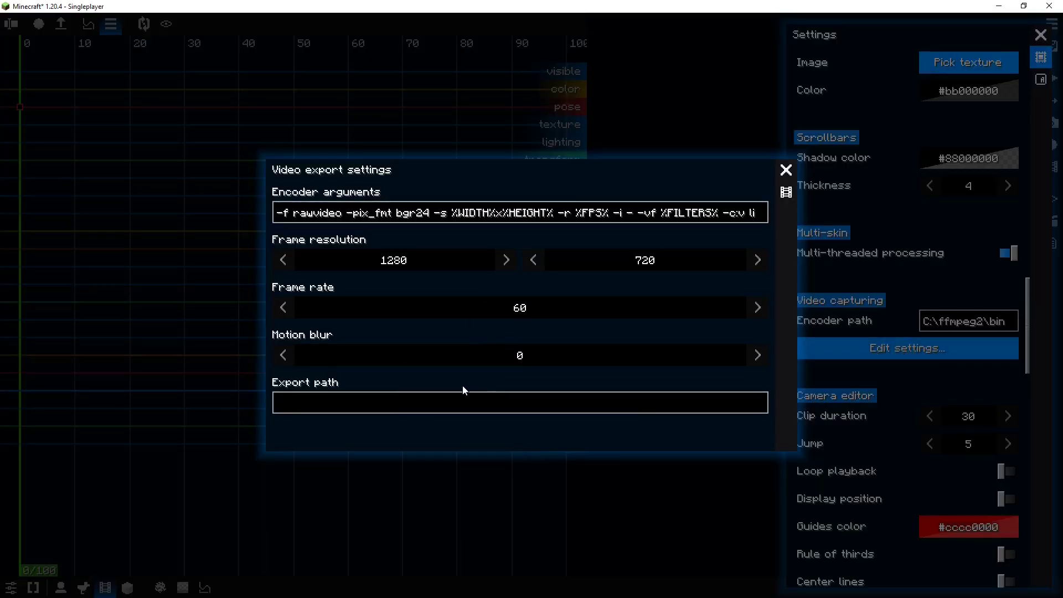
click(459, 355)
click(785, 171)
click(1040, 34)
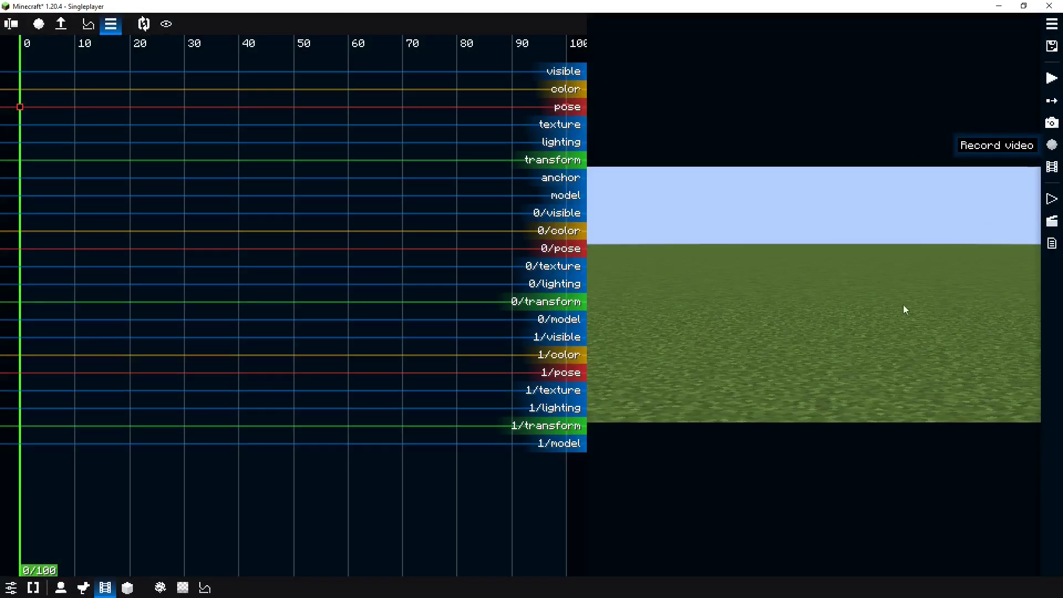
key(space)
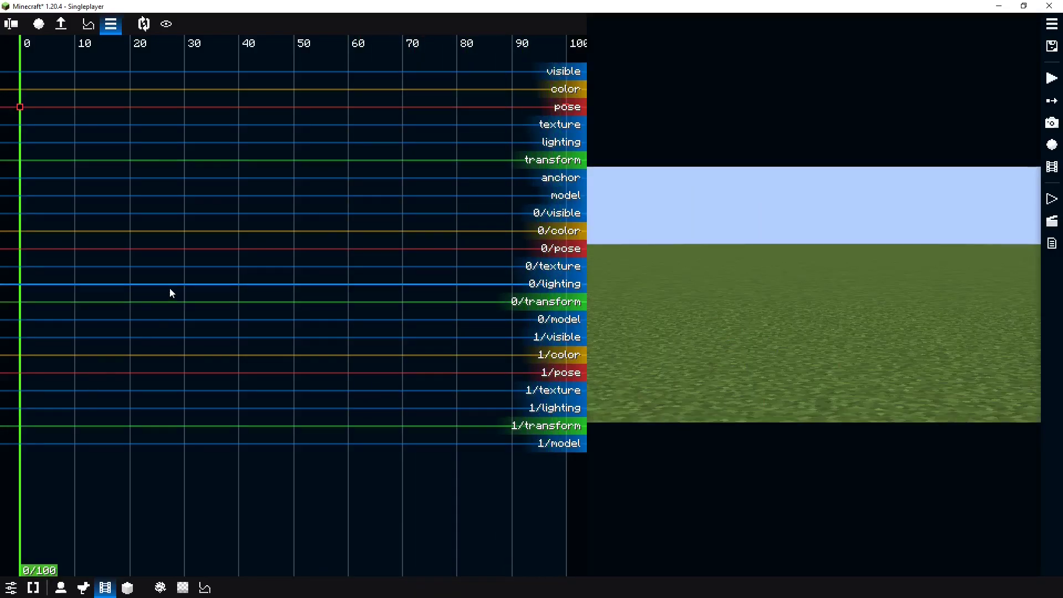
key(space)
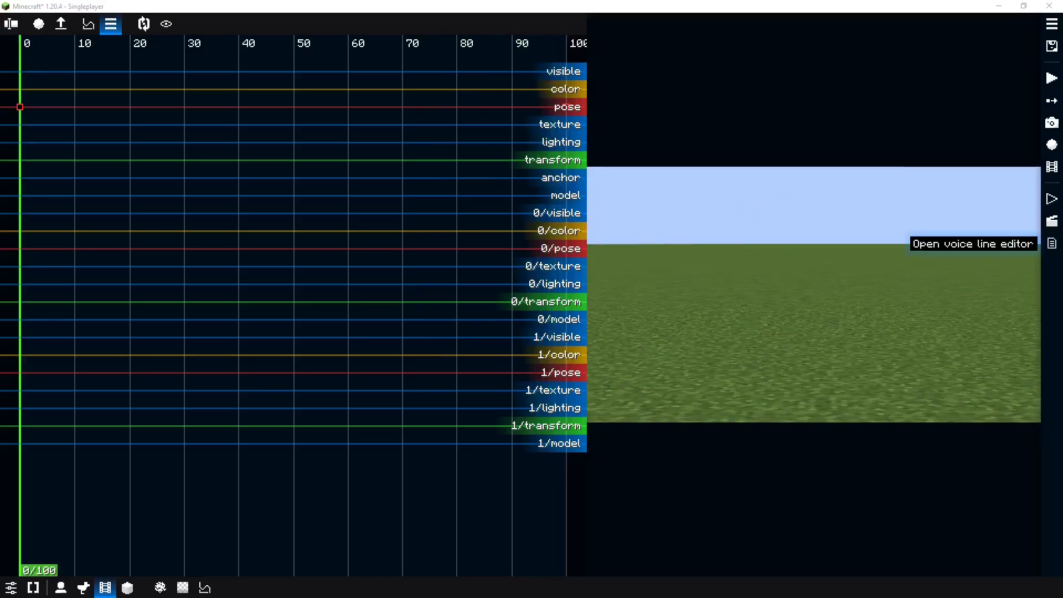
- Open the videos folder, watch 2024-05-21_21-02-16.mp4, close the player and minimize the folder window
click(1052, 167)
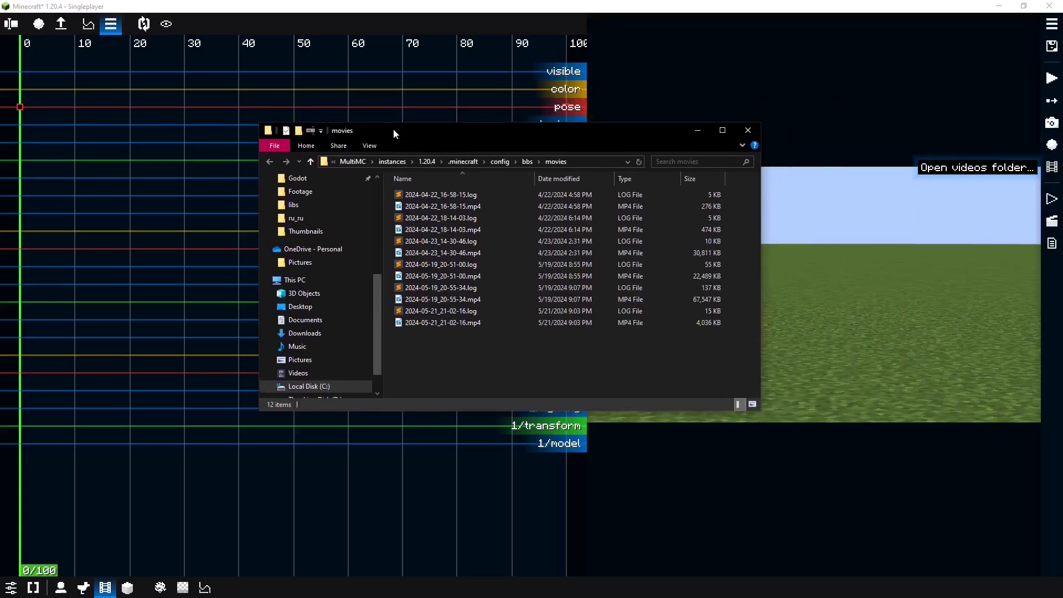
double_click(447, 320)
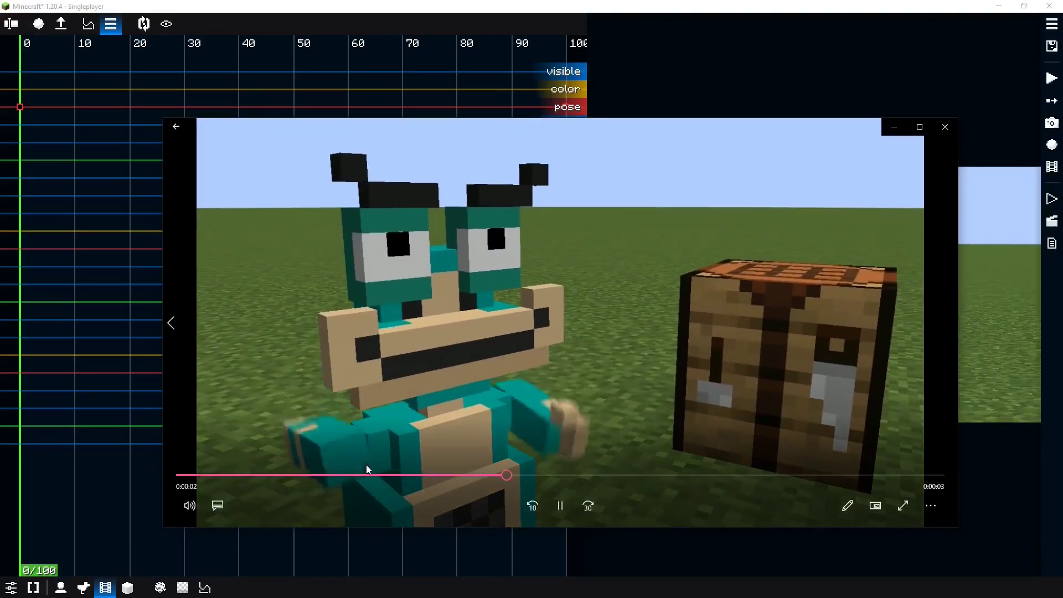
click(325, 443)
drag(841, 479, 183, 475)
click(941, 131)
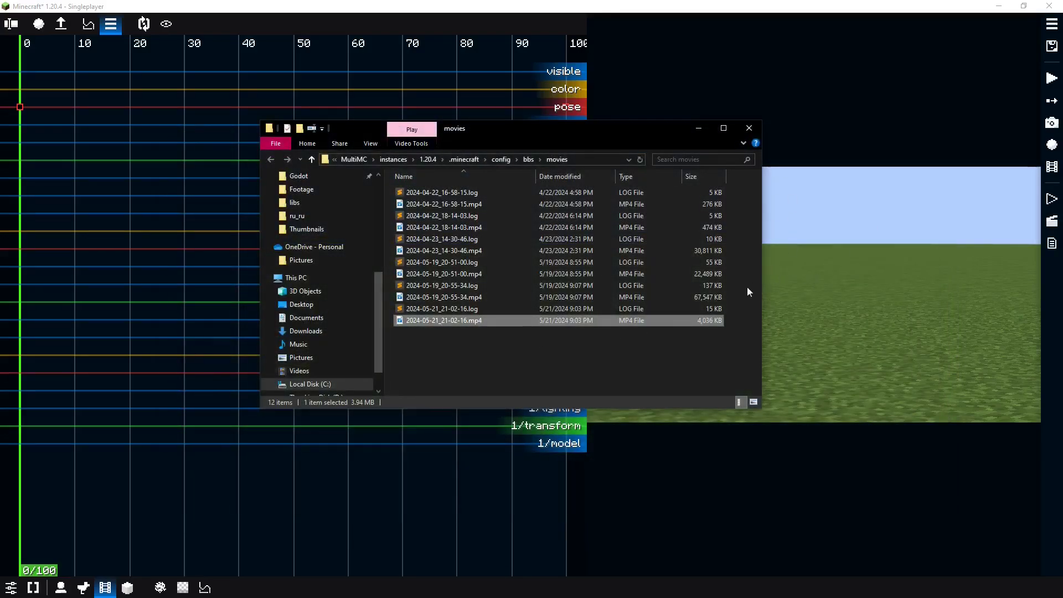
click(697, 128)
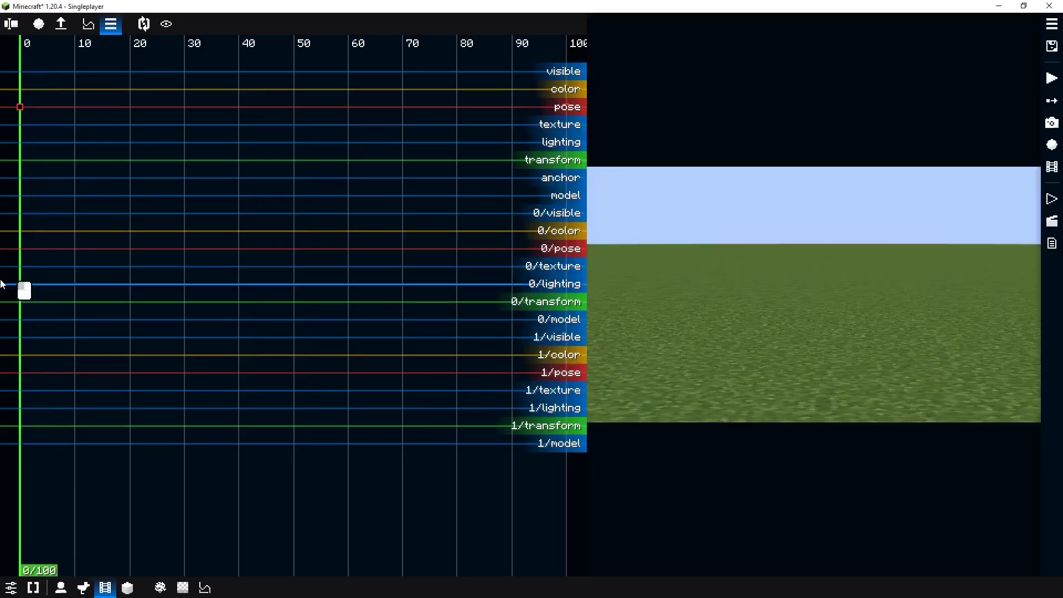
key(space)
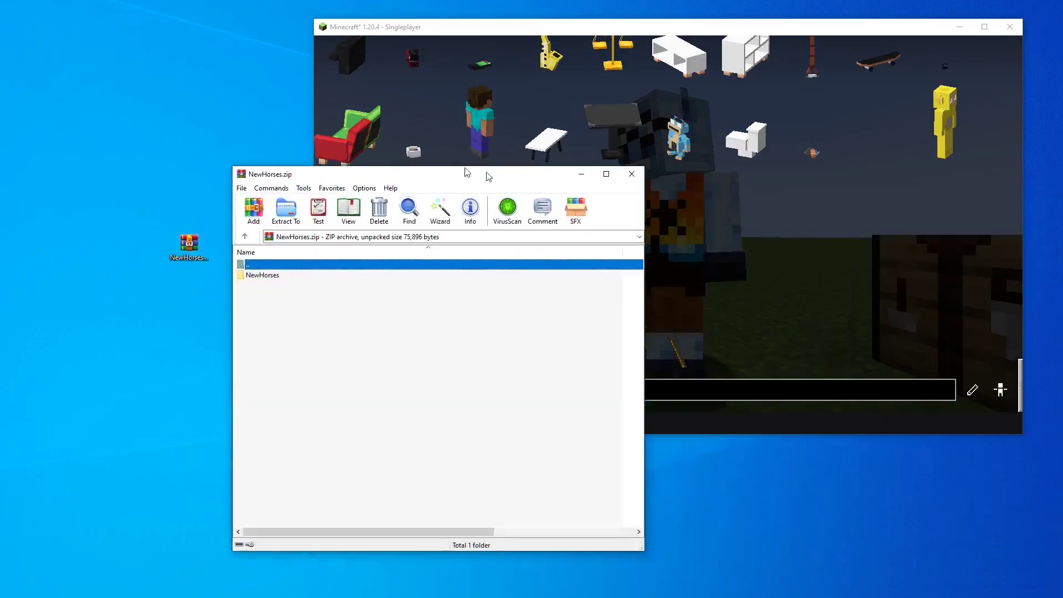
- Open the NewHorses folder inside NewHorses.zip and bring Minecraft back to the front
drag(481, 173, 339, 152)
double_click(168, 256)
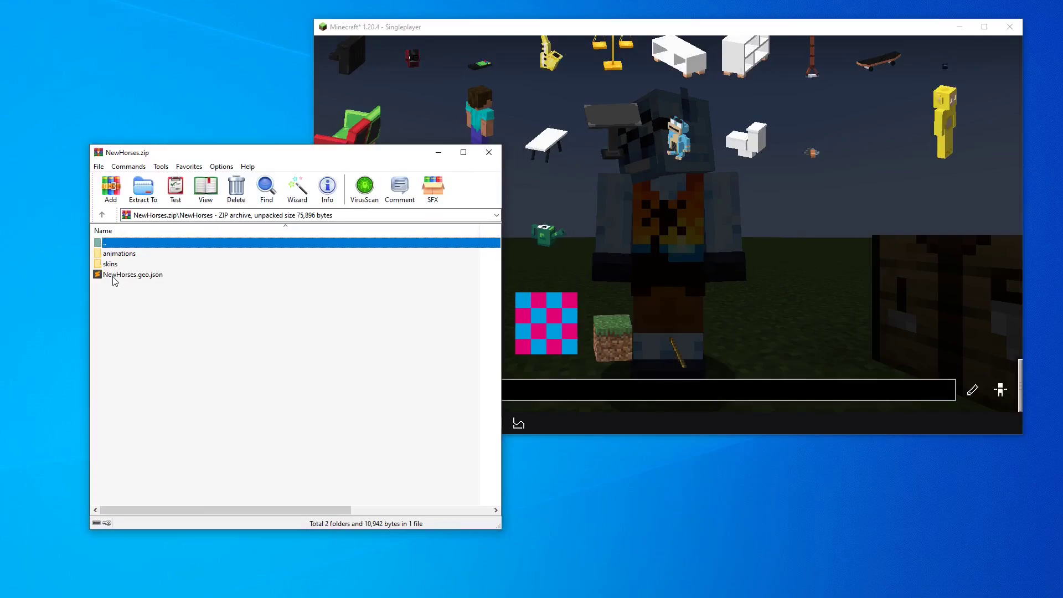
click(470, 139)
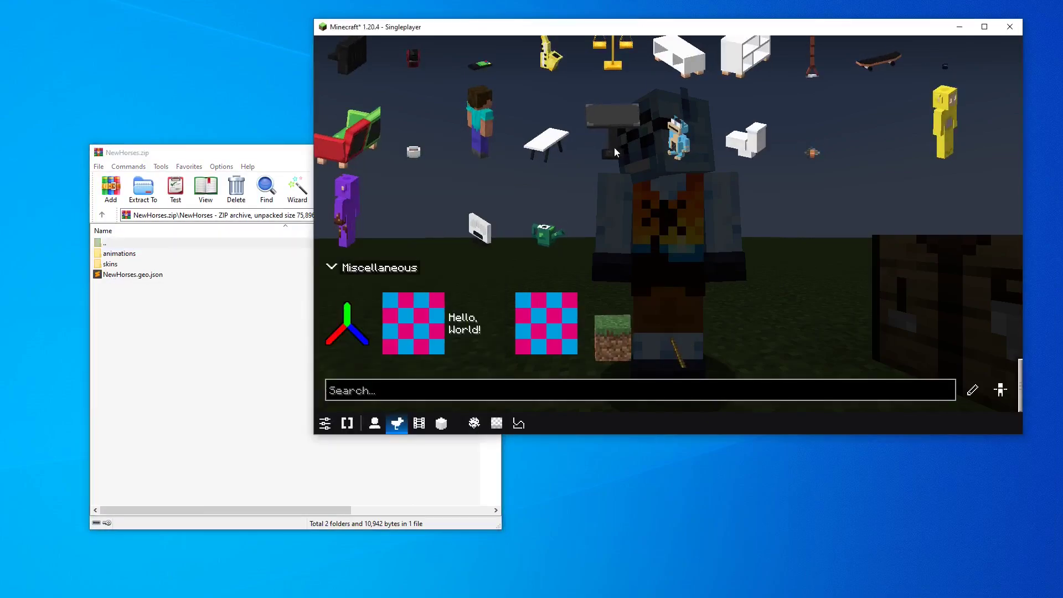
- Open the BBS models folder from the Utility panel and look through its contents down to the zip archives
key(F6)
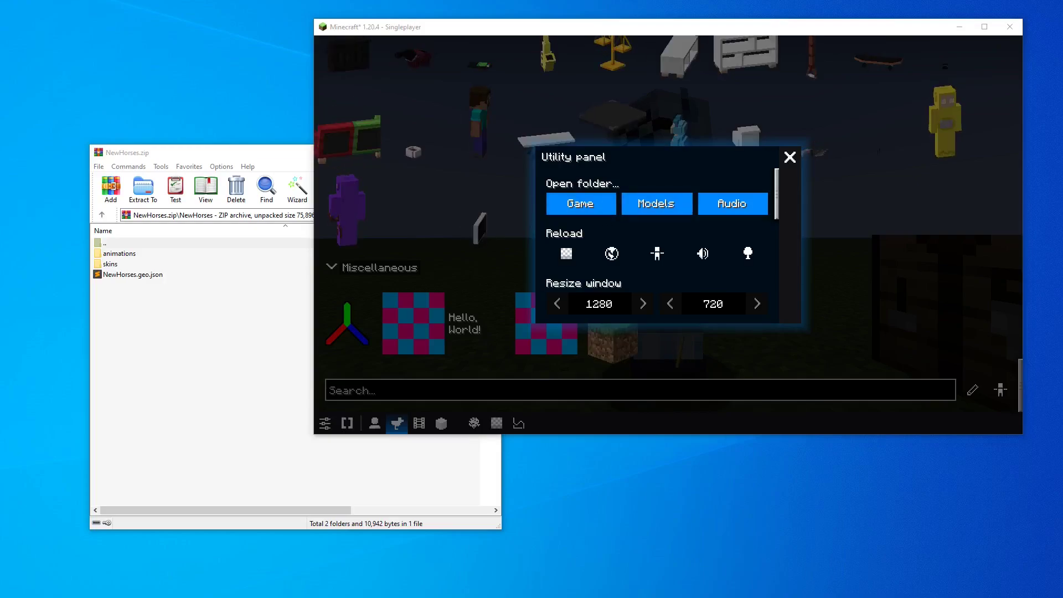
click(657, 203)
drag(759, 272, 779, 317)
scroll(812, 447, down, 16)
scroll(851, 471, down, 4)
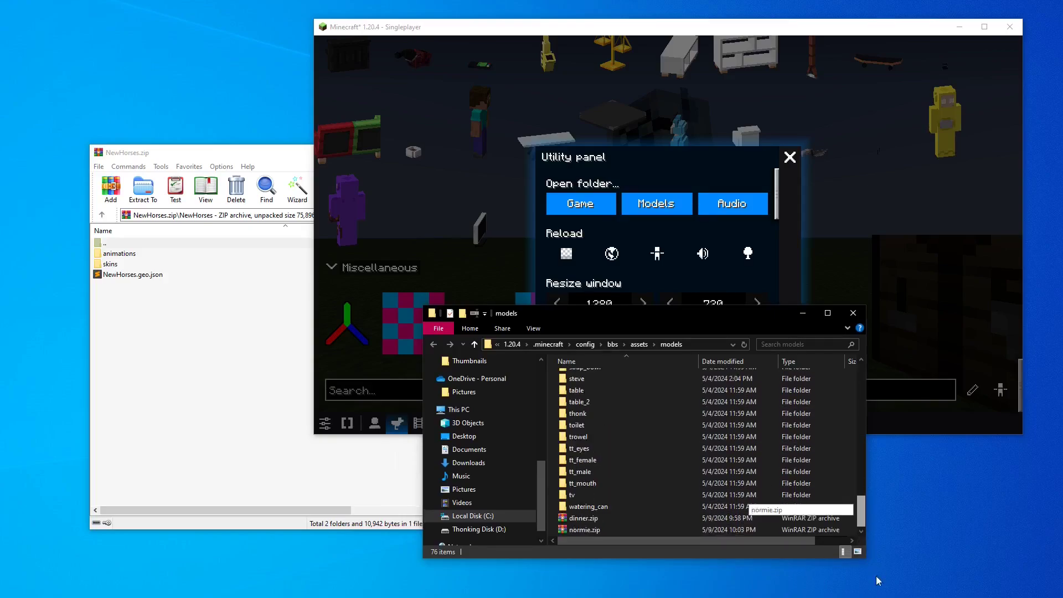
click(854, 446)
click(840, 520)
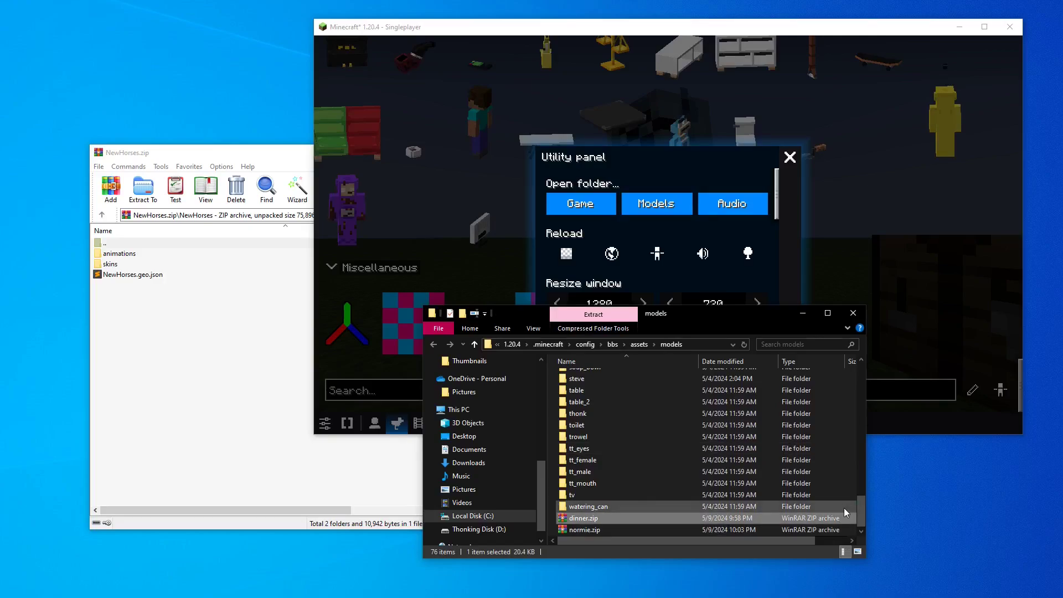
- Create a folder named mobs in the models folder and a folder named horses inside it
key(ctrl+shift+n)
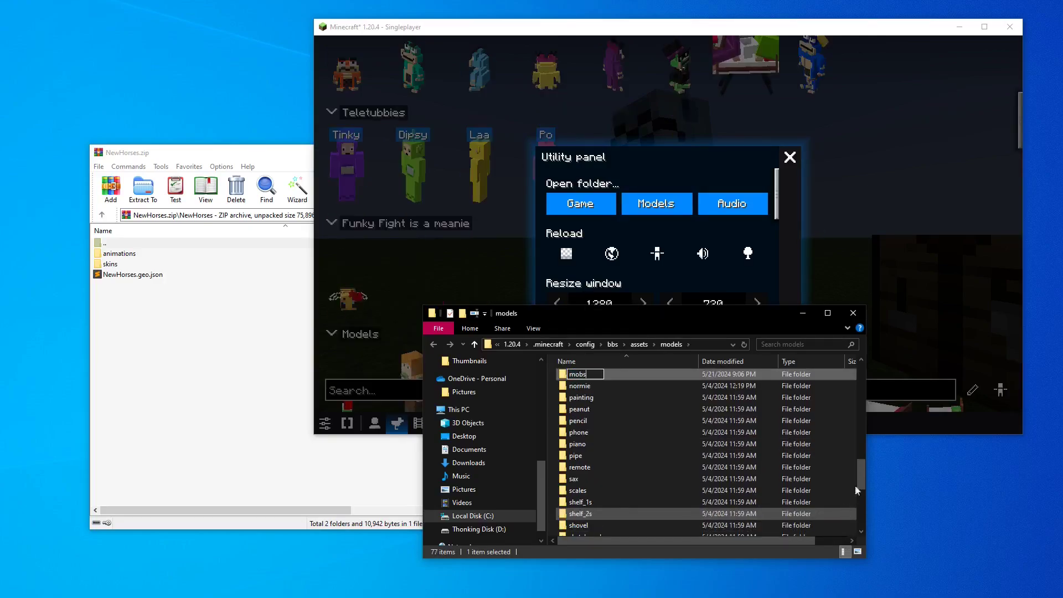
key(Return)
double_click(641, 373)
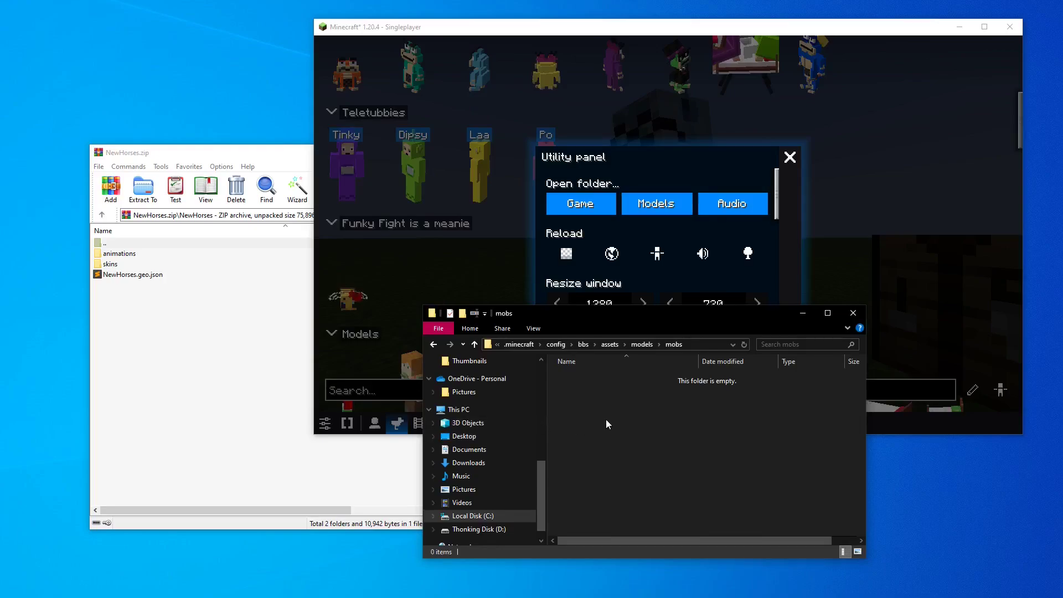
key(ctrl+shift+n)
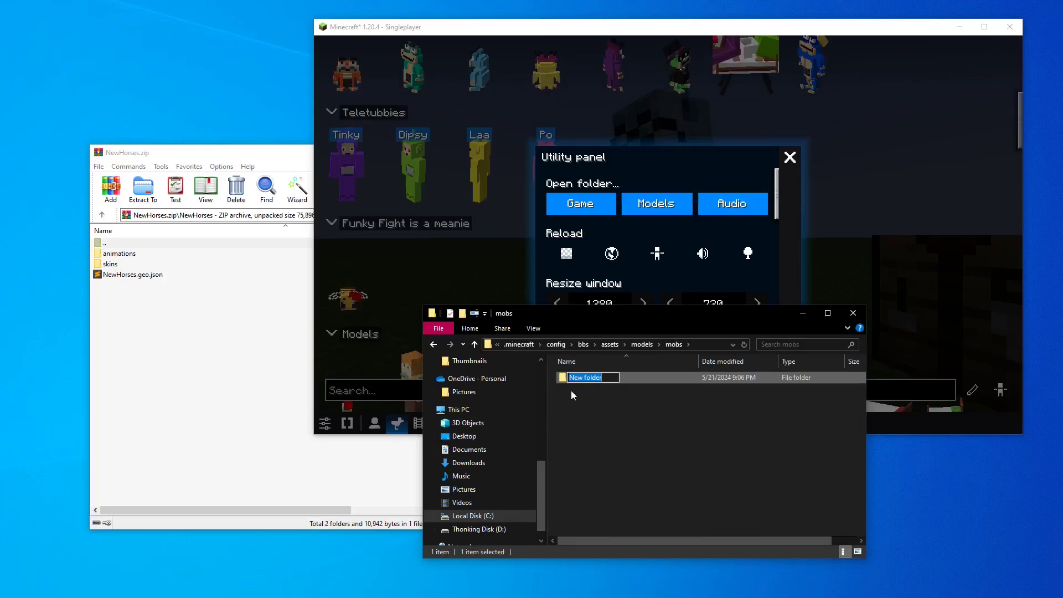
text(horses)
key(Return)
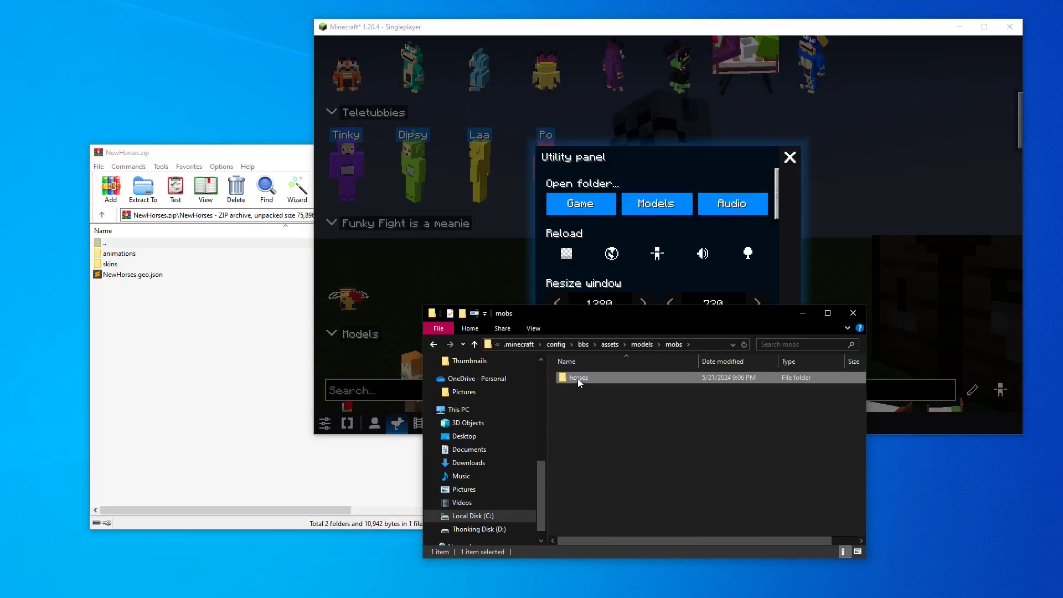
- Extract model.animation.json from the archive's animations folder into the new horses folder
double_click(578, 378)
click(147, 328)
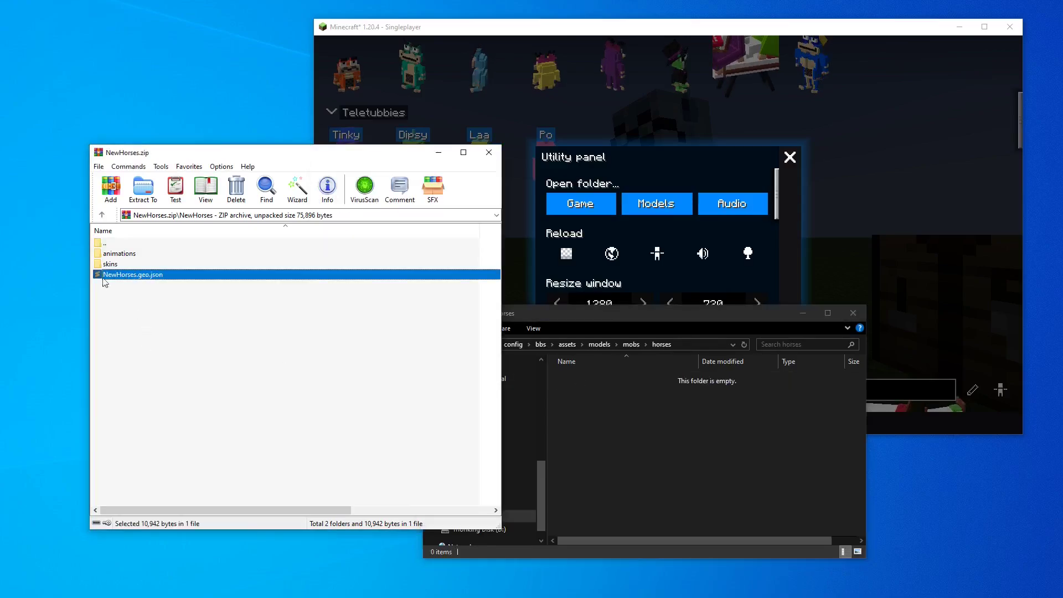
click(139, 256)
double_click(128, 254)
drag(727, 435, 727, 436)
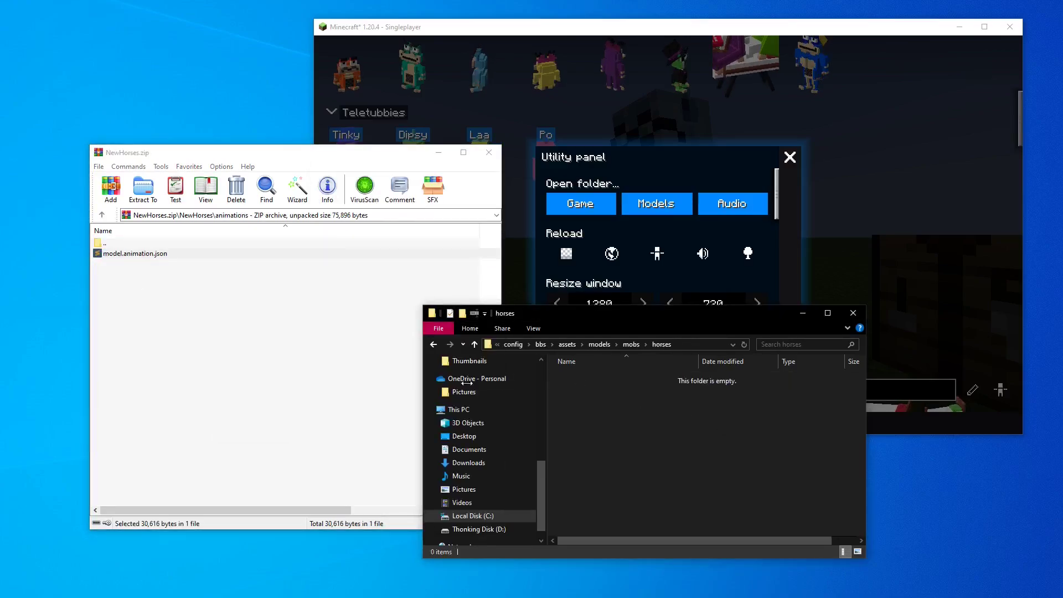
- Extract mchorse.png from the archive's skins folder into the horses folder
click(117, 264)
key(BackSpace)
double_click(110, 264)
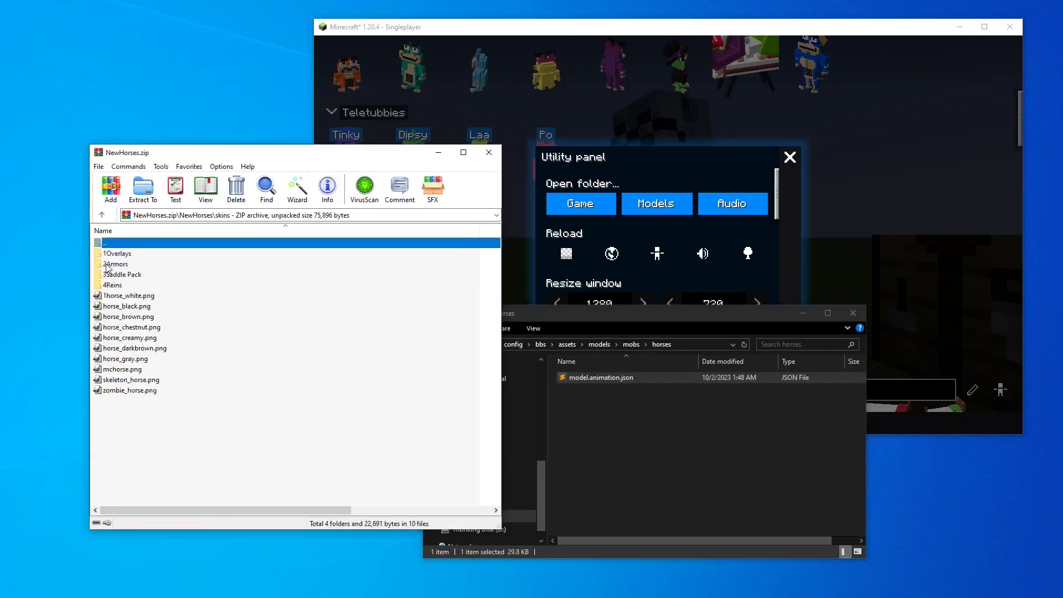
click(118, 371)
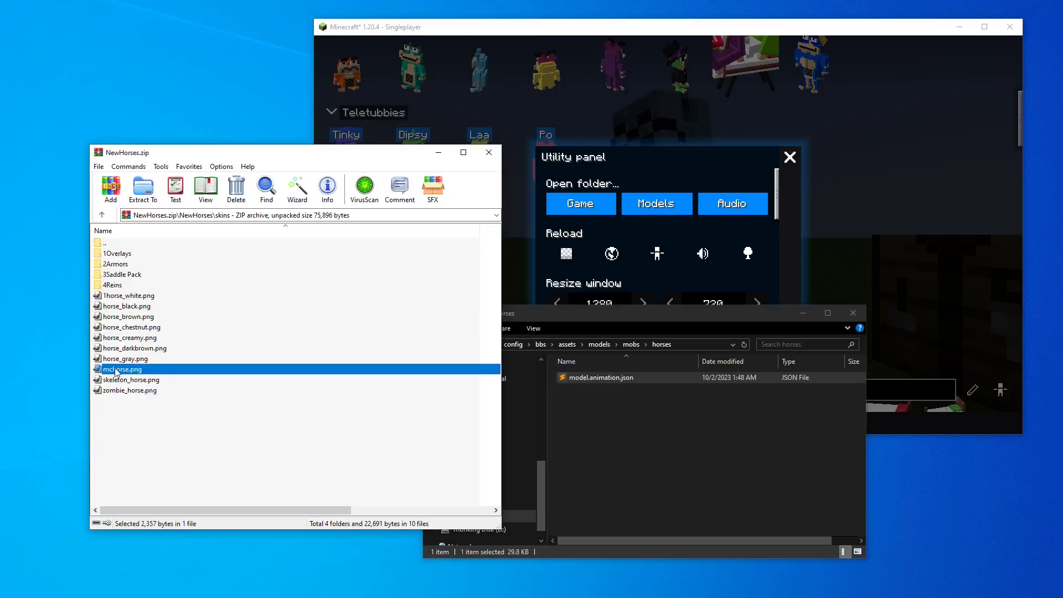
drag(120, 369, 661, 450)
- Extract NewHorses.geo.json from the archive's NewHorses folder into the horses folder
double_click(108, 243)
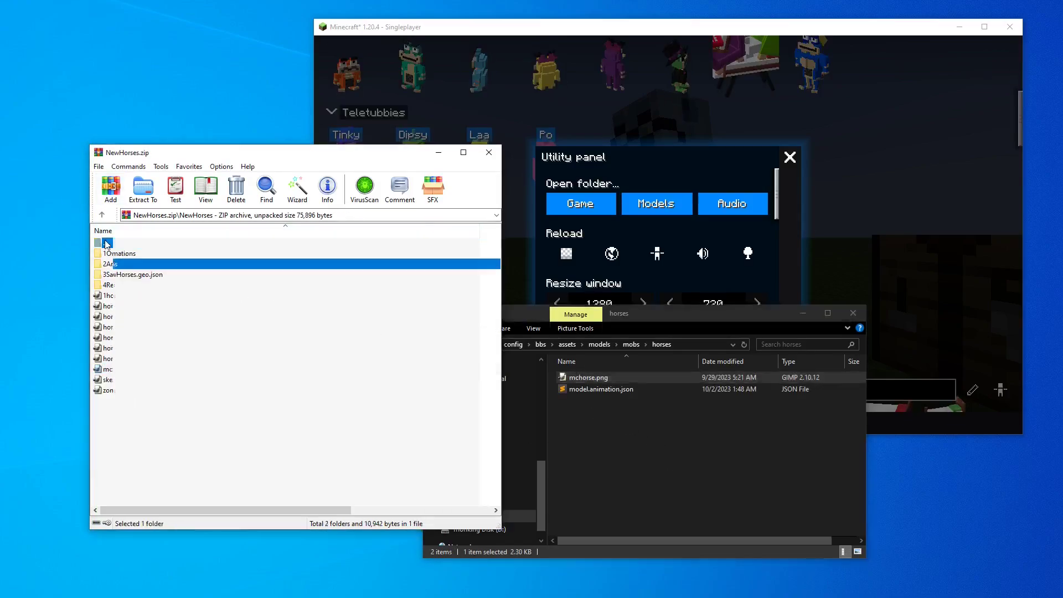
click(116, 275)
drag(693, 467, 693, 466)
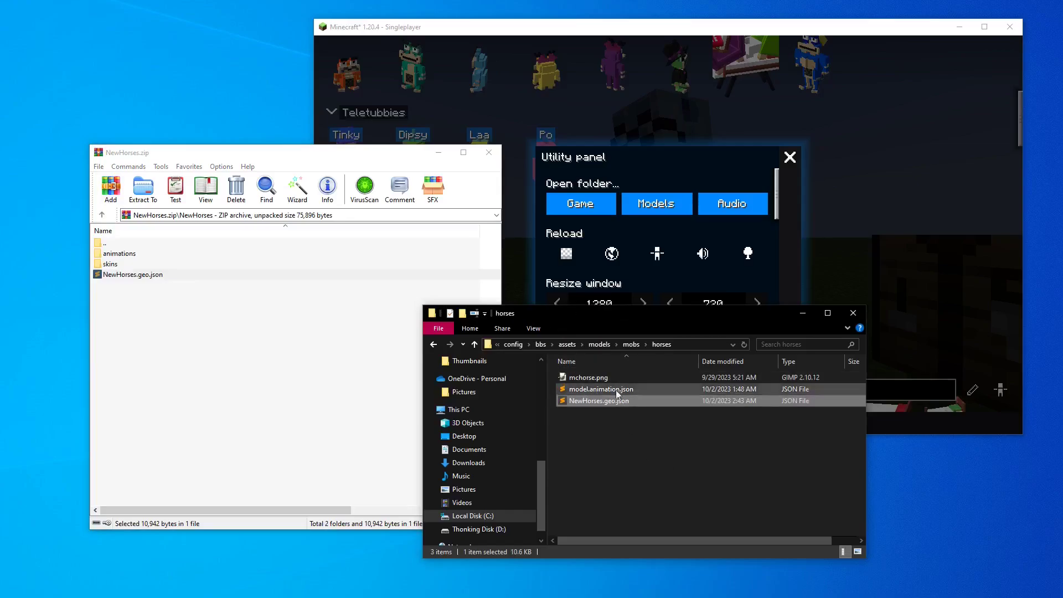
- Return to Minecraft, close the Utility panel and select the horse form under Models (mobs)
click(588, 38)
click(790, 157)
scroll(664, 228, down, 5)
scroll(663, 227, down, 8)
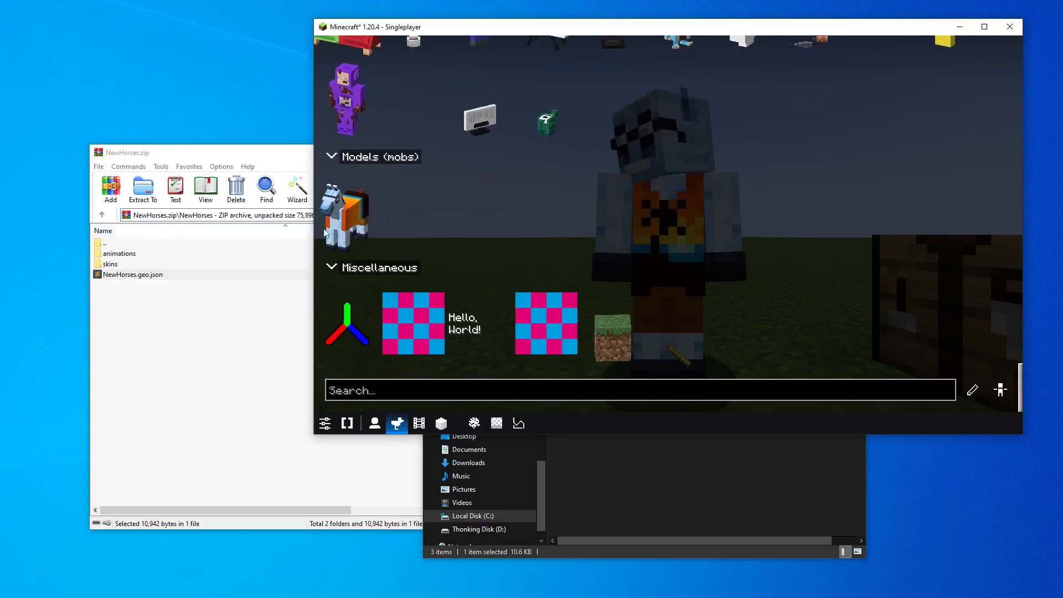
click(334, 232)
- Close the NewHorses.zip window and move the horses folder window clear of the form list
click(716, 538)
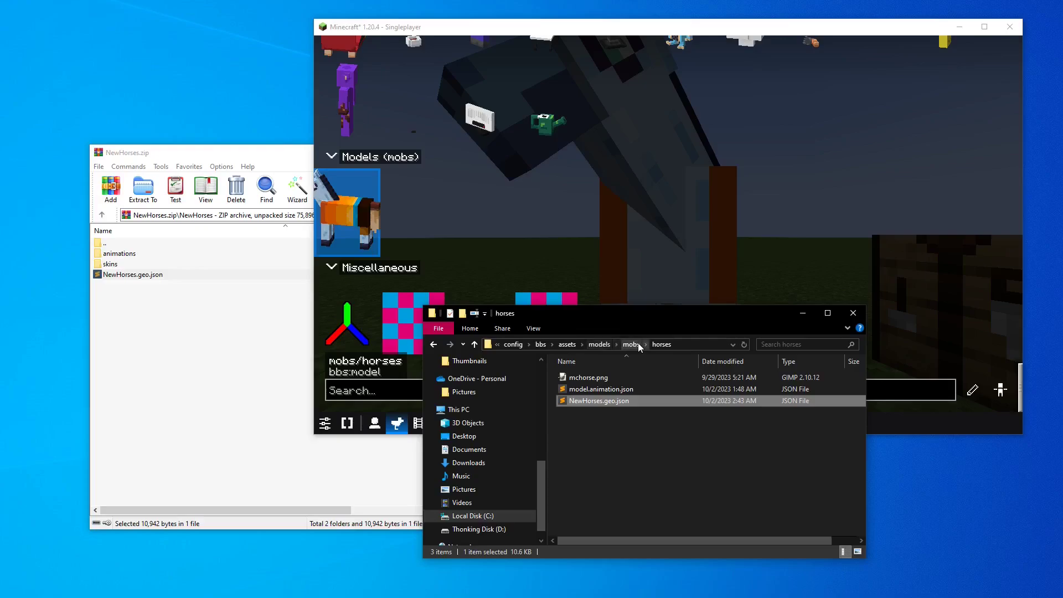
click(250, 153)
click(486, 152)
drag(637, 317, 321, 326)
- Highlight model.animation.json and NewHorses.geo.json in the horses folder to review the model's source files
click(261, 410)
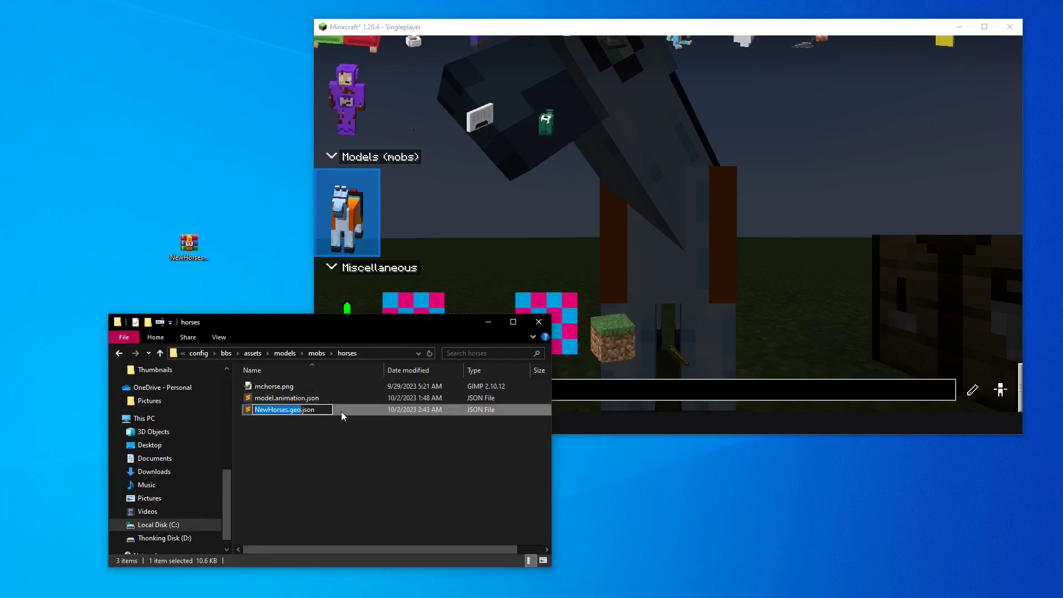
click(281, 398)
shift+click(282, 410)
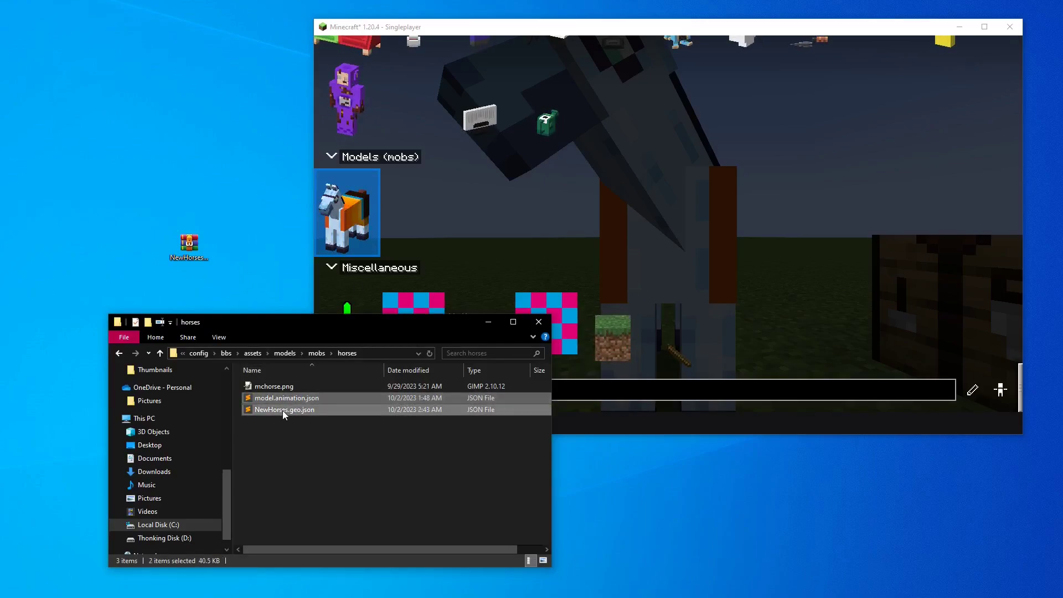
click(332, 419)
- Export the mobs/horses model to .bbs.json and return to the horses folder
right_click(343, 227)
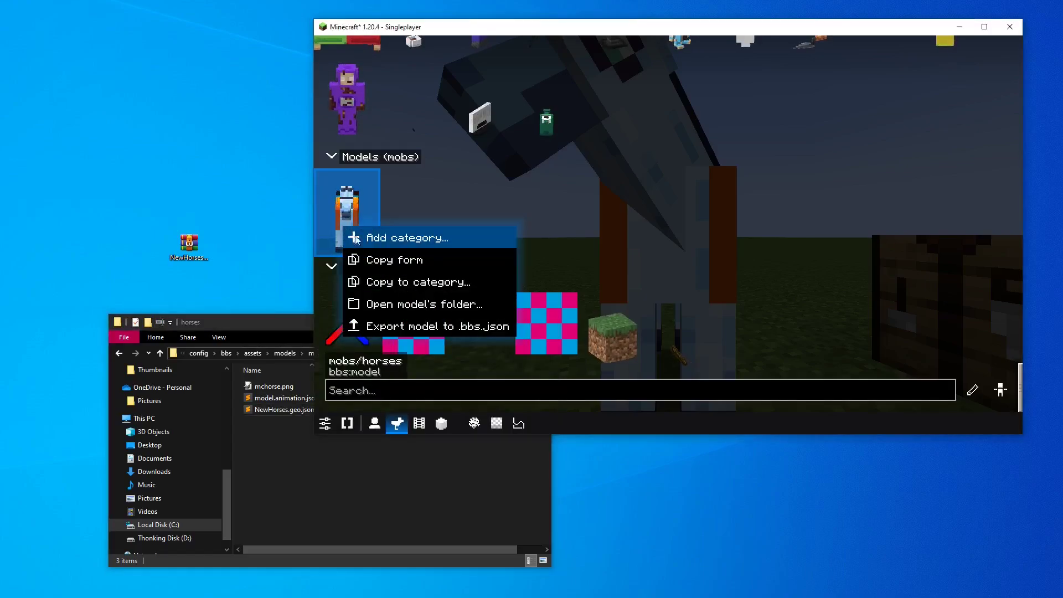
click(397, 326)
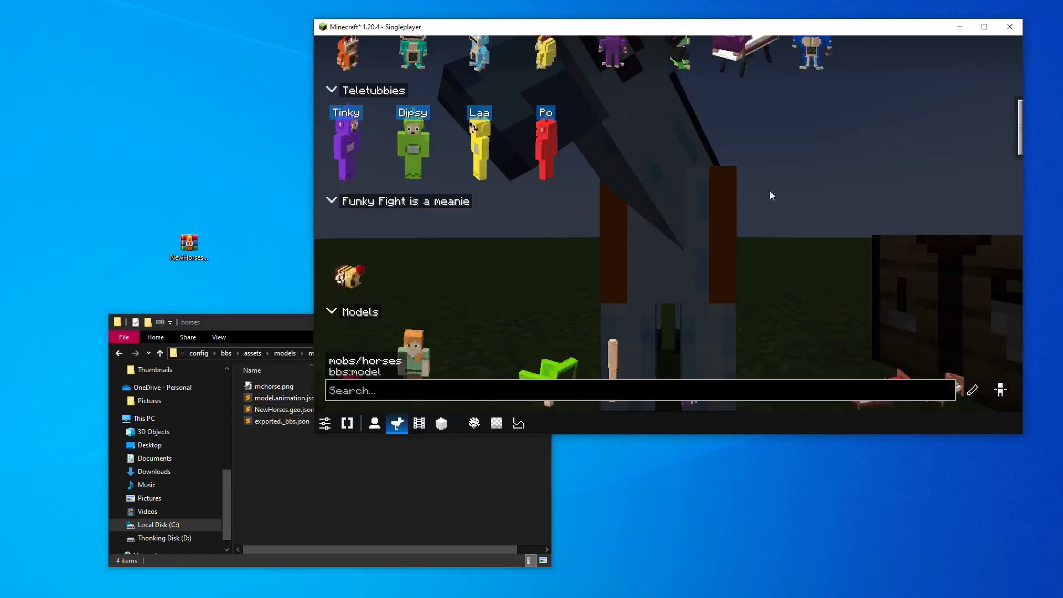
click(834, 145)
click(342, 470)
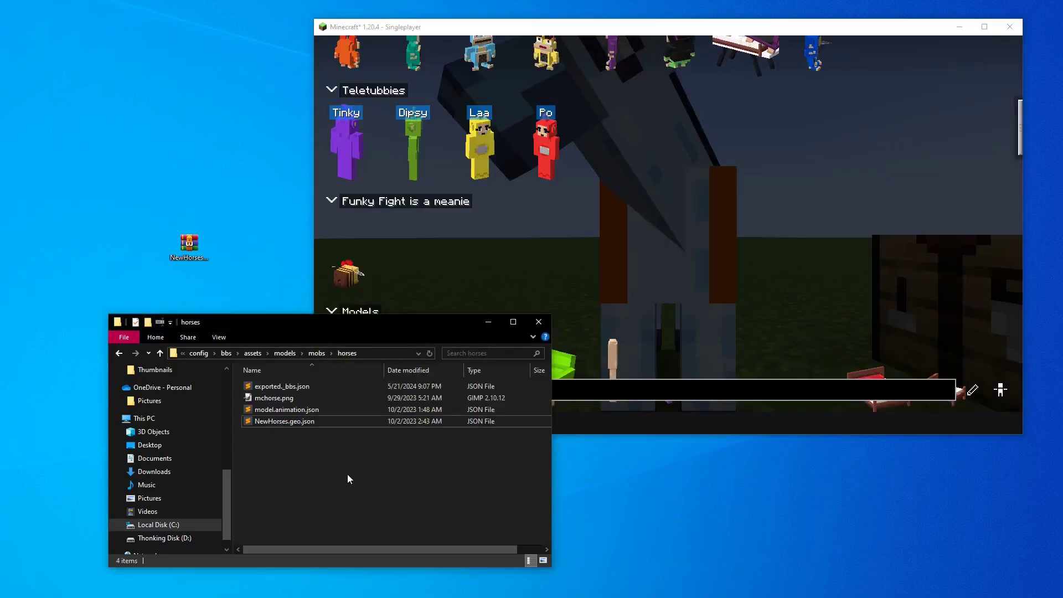
- Delete NewHorses.geo.json and model.animation.json from the horses folder
click(292, 422)
ctrl+click(295, 409)
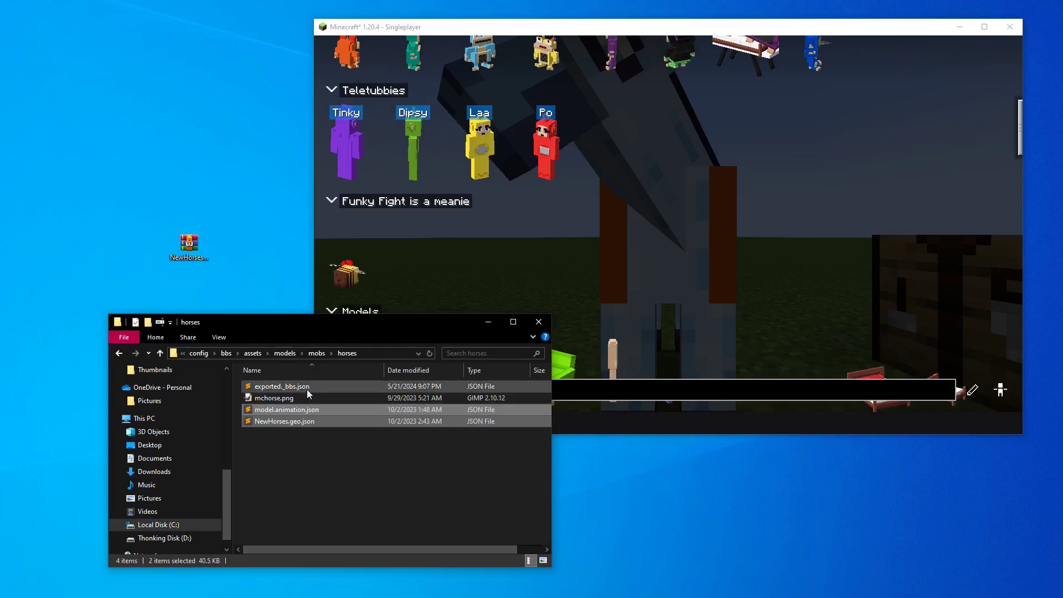
key(Delete)
- Rename the exported model file to exported.bbs.json
click(307, 390)
click(299, 387)
click(296, 386)
key(Return)
- Check the horse form under Models (mobs) against exported.bbs.json and browse the form categories up to Recent forms
scroll(392, 262, down, 10)
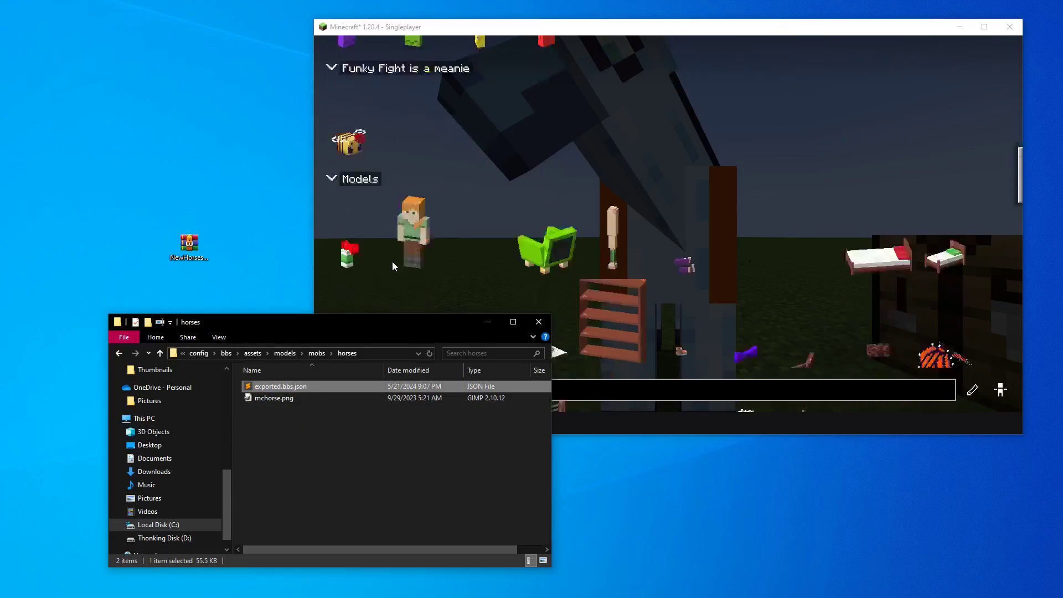
click(362, 235)
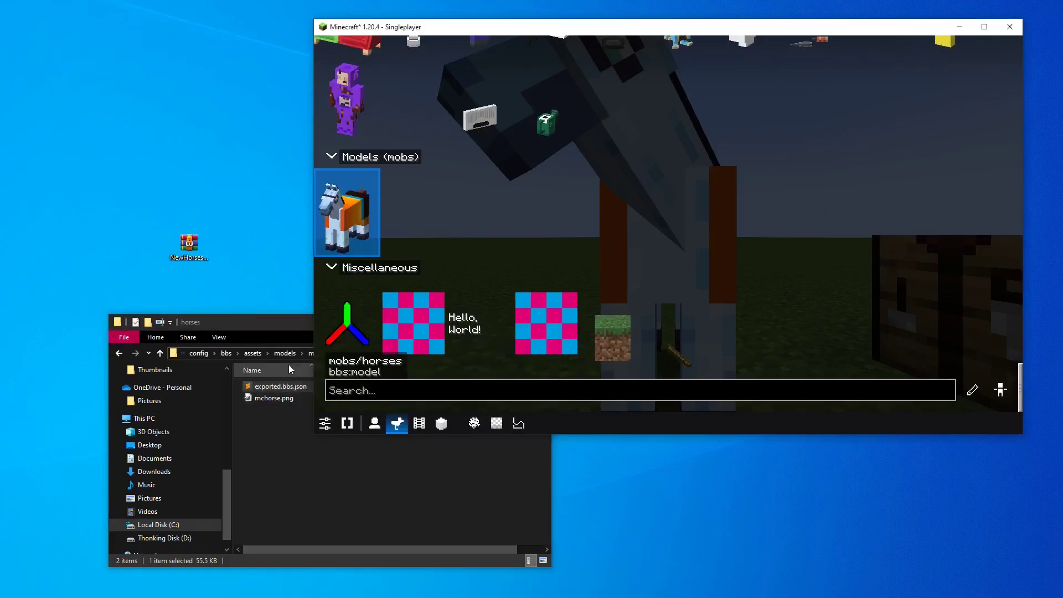
click(270, 388)
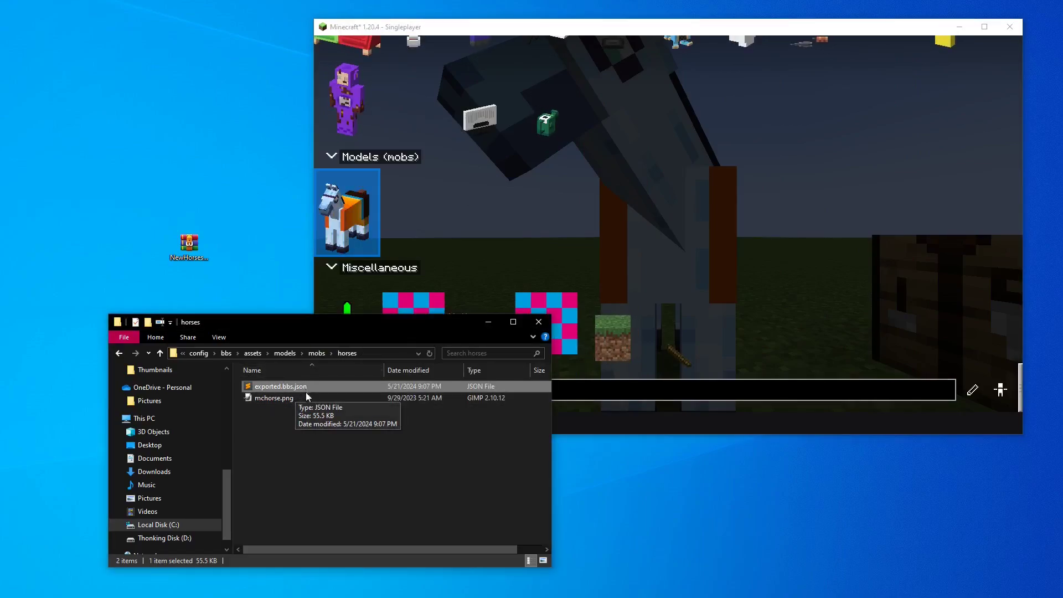
click(557, 197)
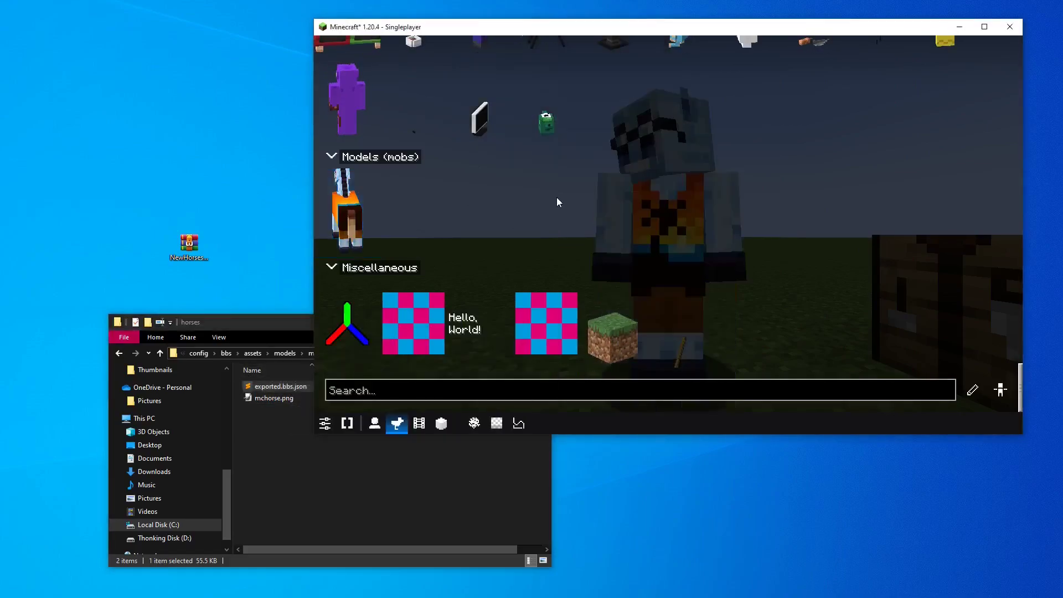
scroll(488, 281, up, 15)
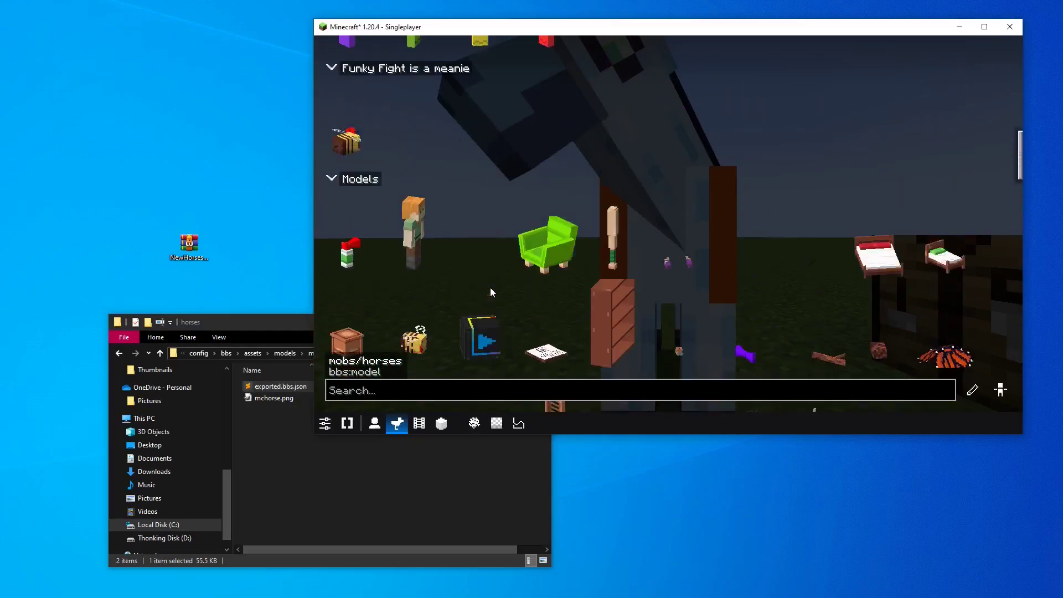
scroll(491, 289, up, 10)
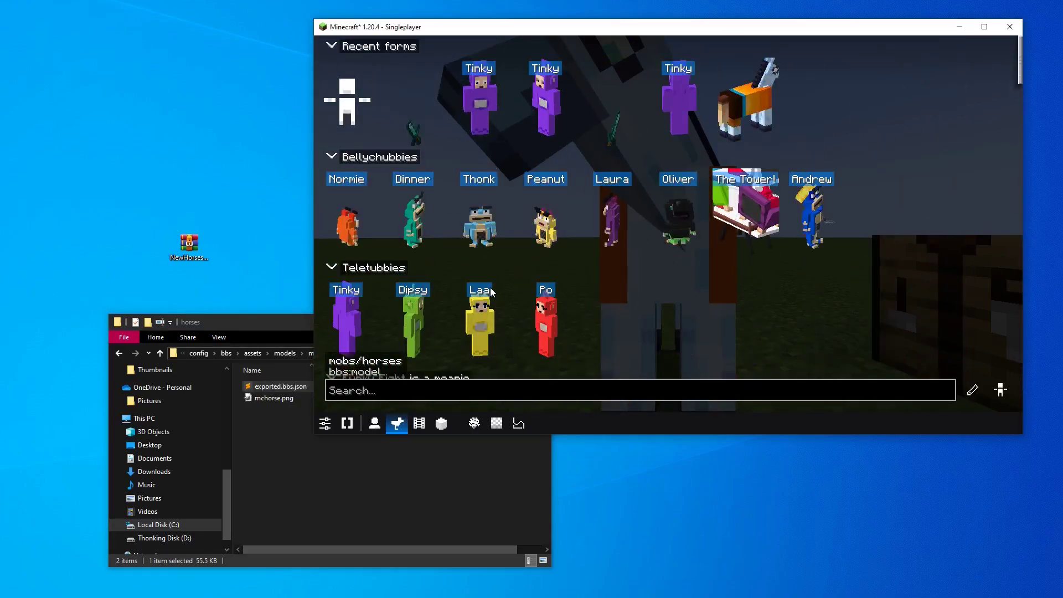
scroll(490, 287, down, 10)
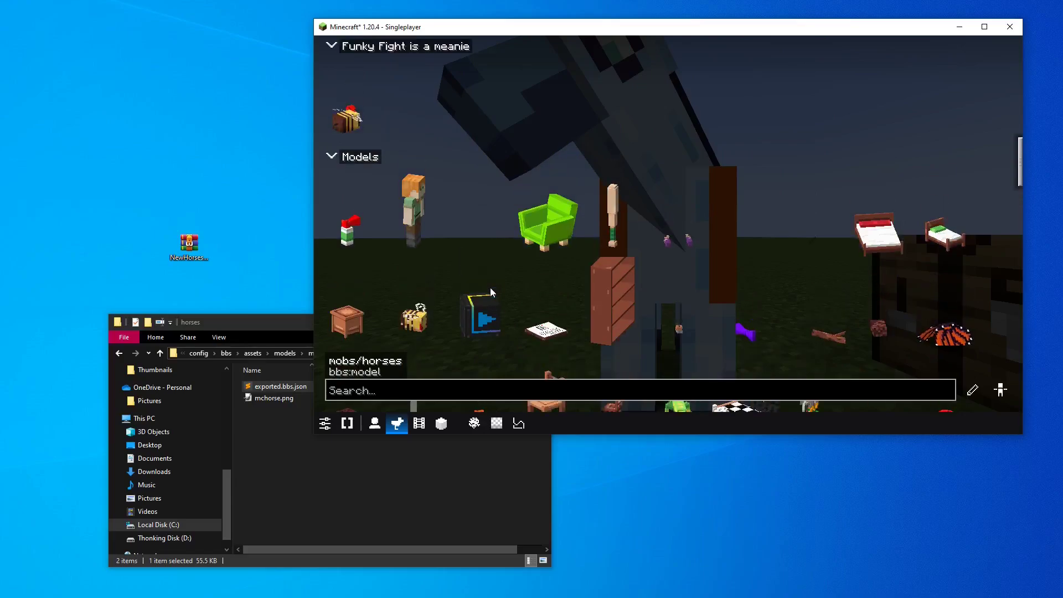
scroll(490, 288, up, 1)
- Reload the models repeatedly from the Utility panel and go back to the horse under Models (mobs)
key(F6)
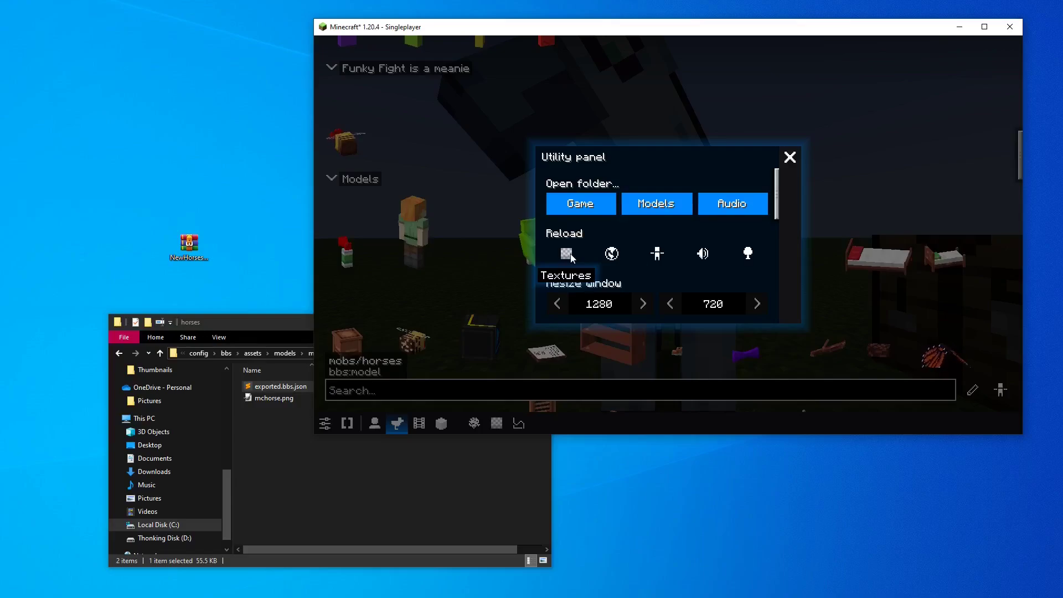
click(651, 254)
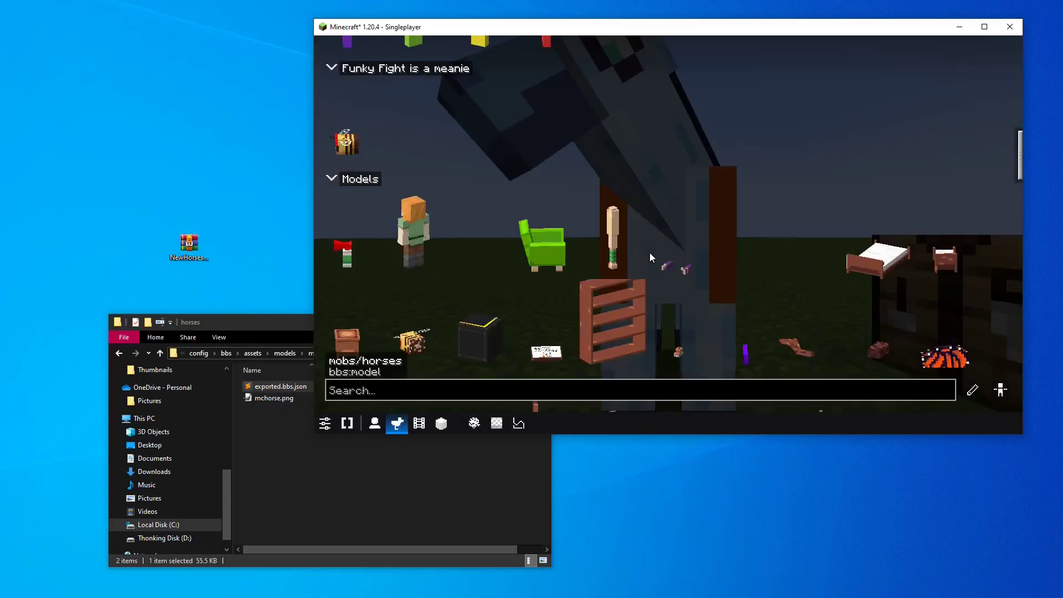
scroll(629, 310, down, 10)
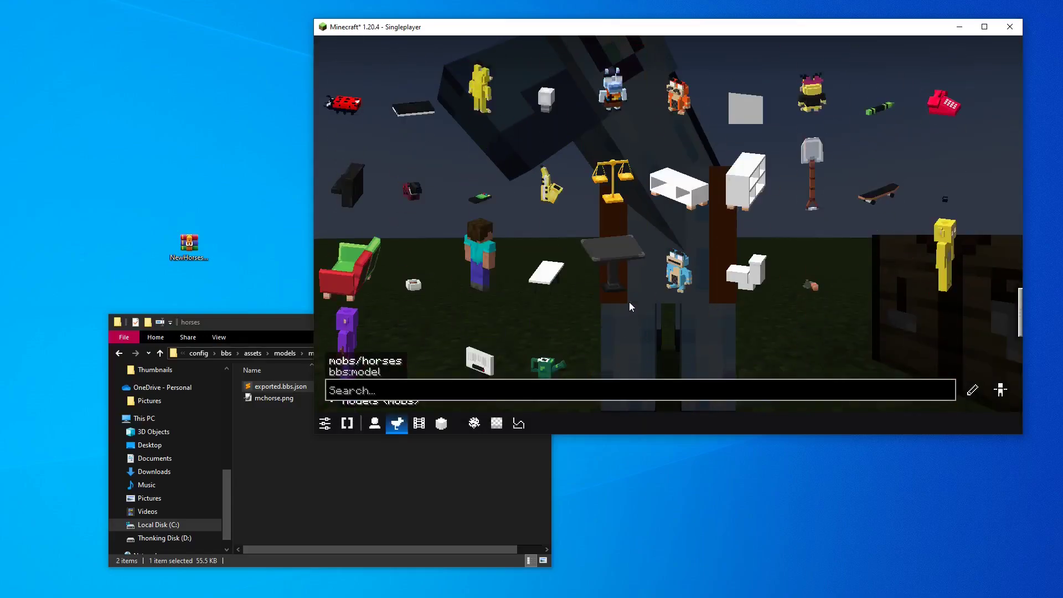
key(F6)
click(652, 250)
scroll(660, 299, down, 1)
scroll(660, 299, down, 2)
key(F6)
click(657, 253)
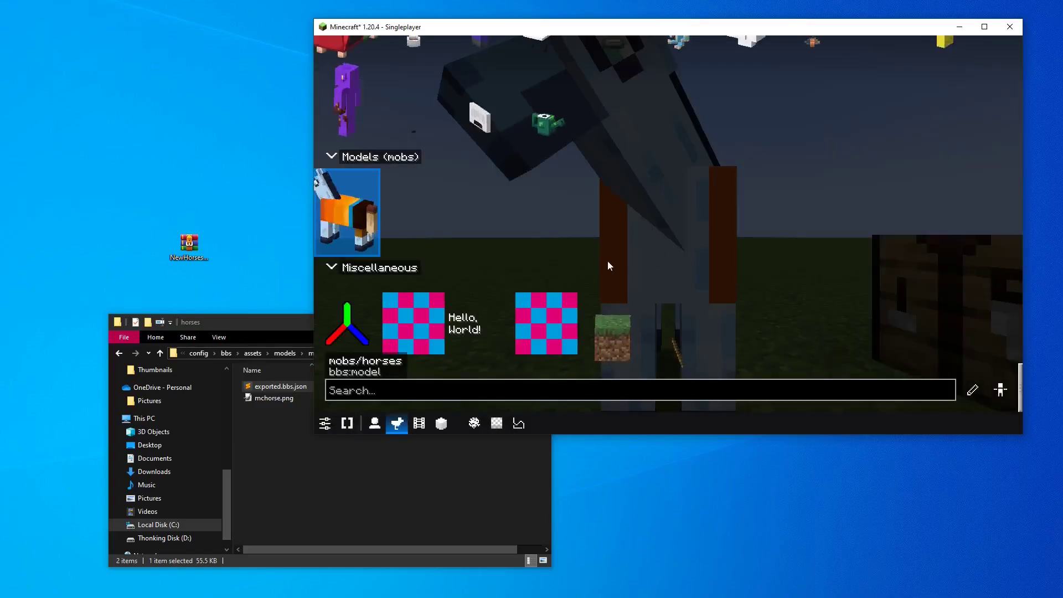
- Browse the form categories from Models (mobs) back up past the Models category
scroll(603, 263, up, 10)
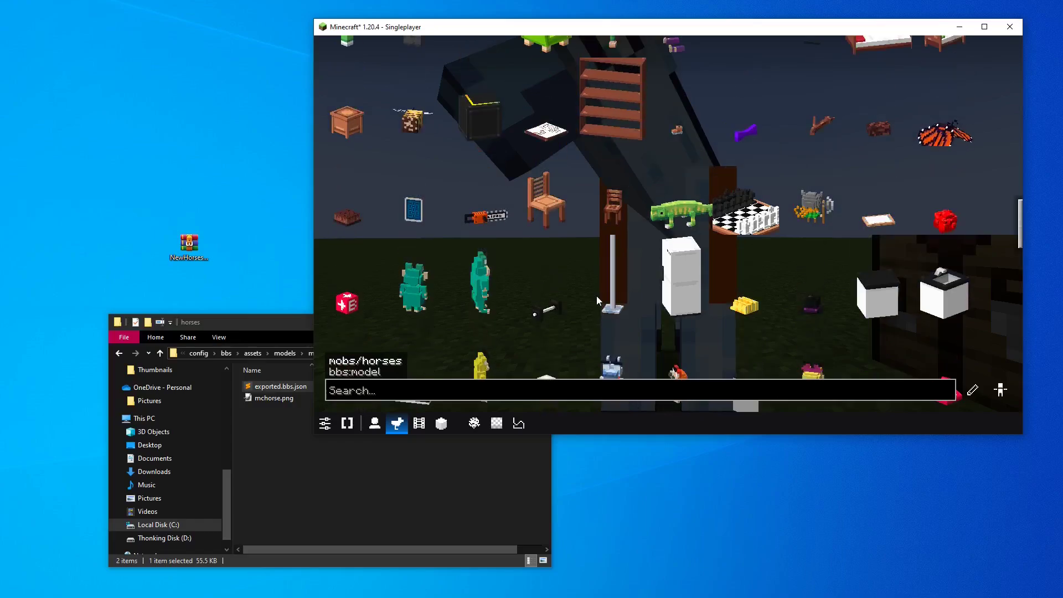
scroll(597, 296, up, 5)
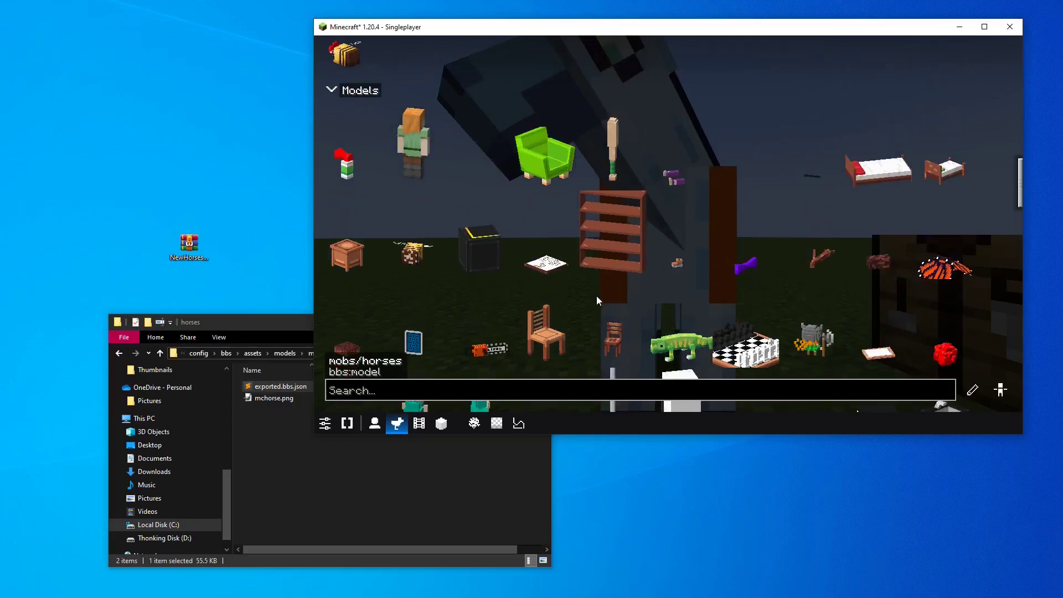
scroll(596, 300, down, 1)
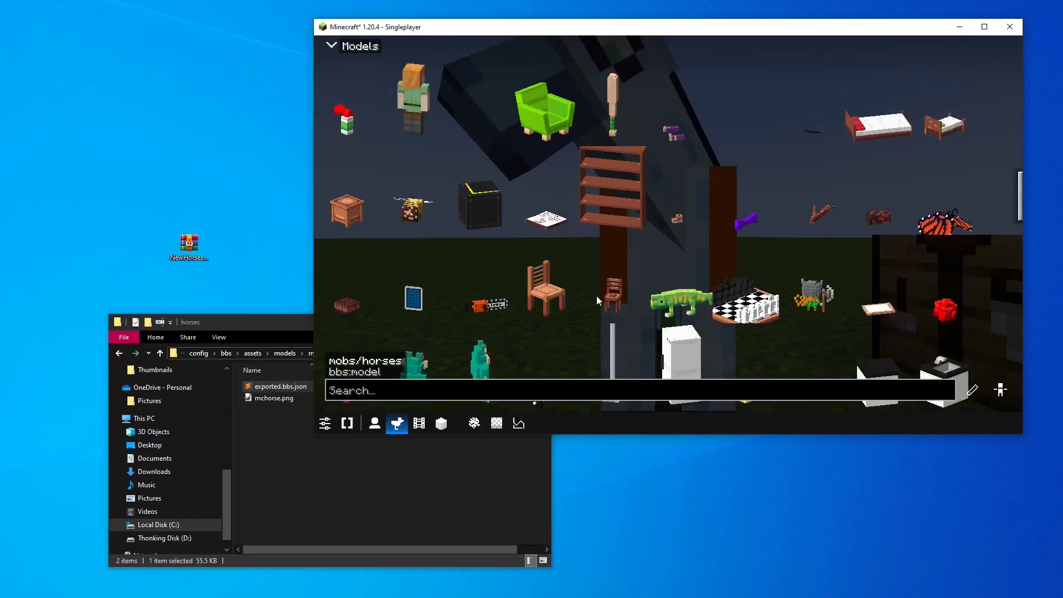
scroll(597, 300, up, 1)
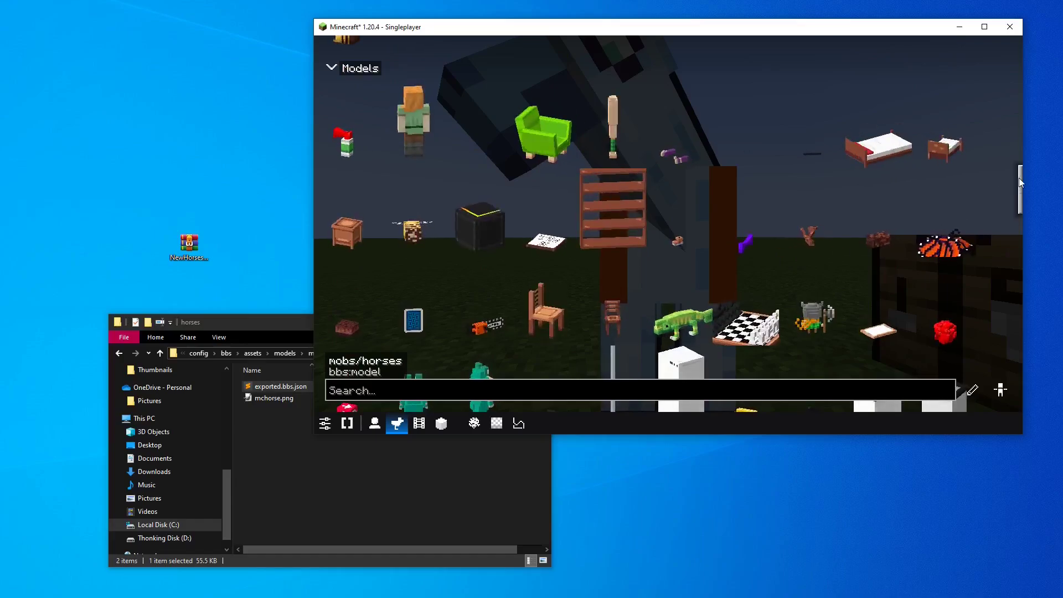
scroll(604, 274, up, 5)
scroll(604, 273, up, 4)
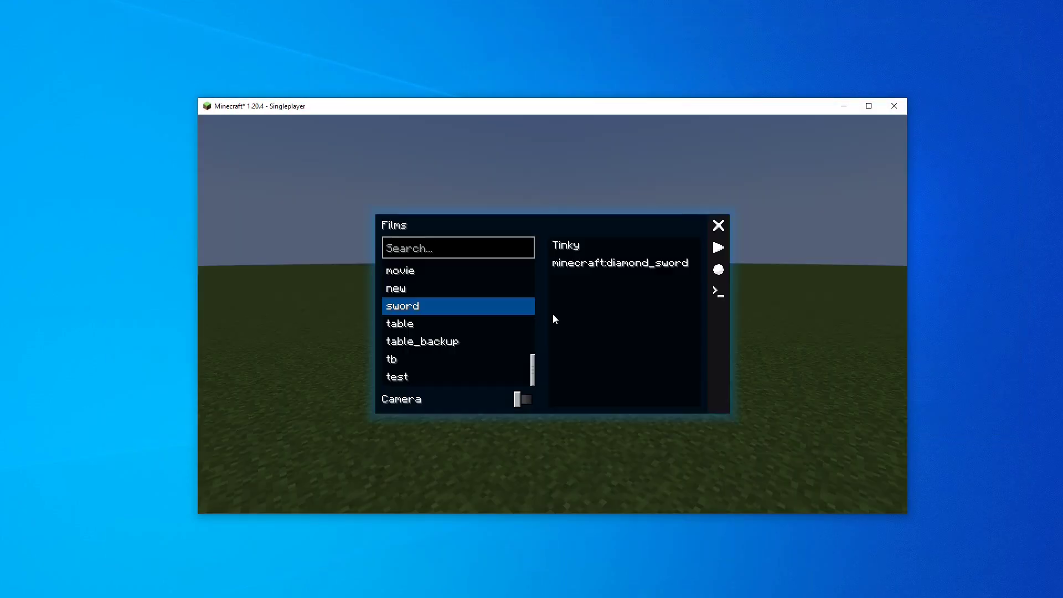
- Look through the Films list, select the film named table and play it in the world
scroll(499, 328, down, 2)
click(433, 328)
scroll(433, 327, up, 4)
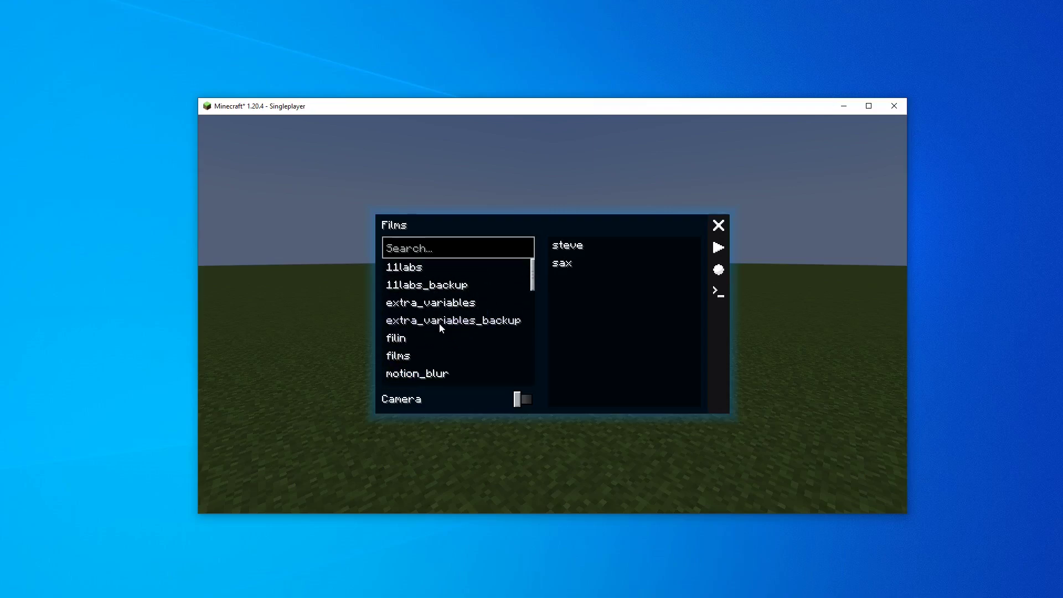
scroll(434, 336, down, 3)
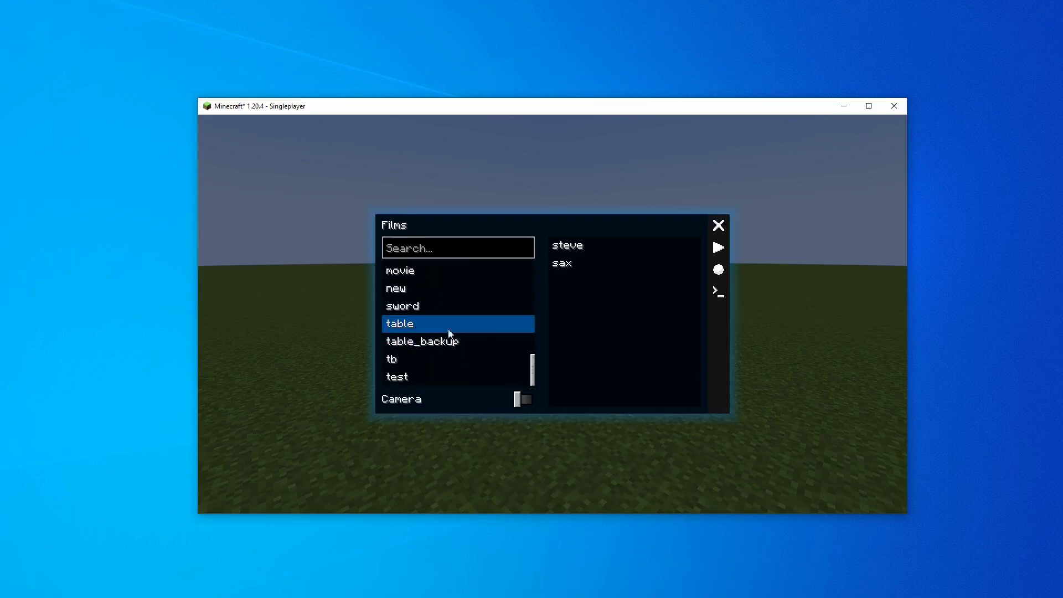
click(450, 339)
click(437, 324)
click(717, 248)
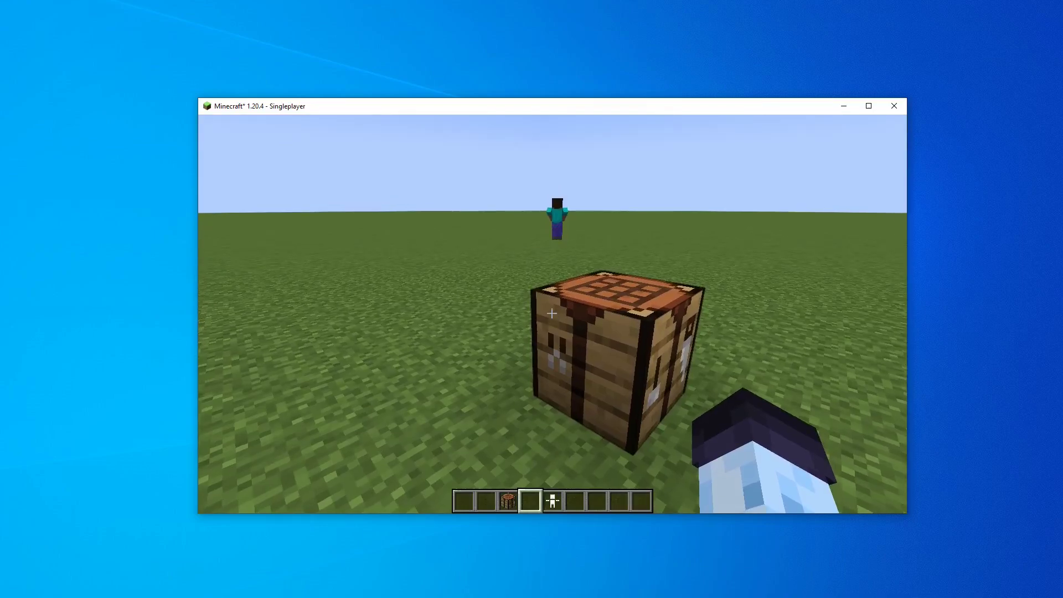
- Enable the Camera option for film playback and walk over the crafting table in the world
key(Shift_R)
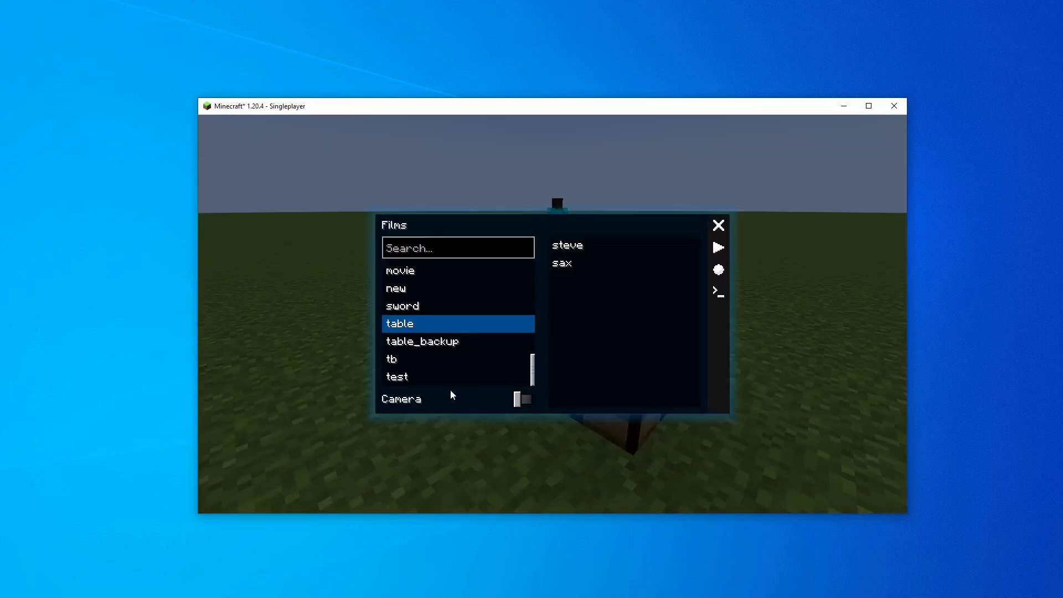
click(521, 399)
key(Escape)
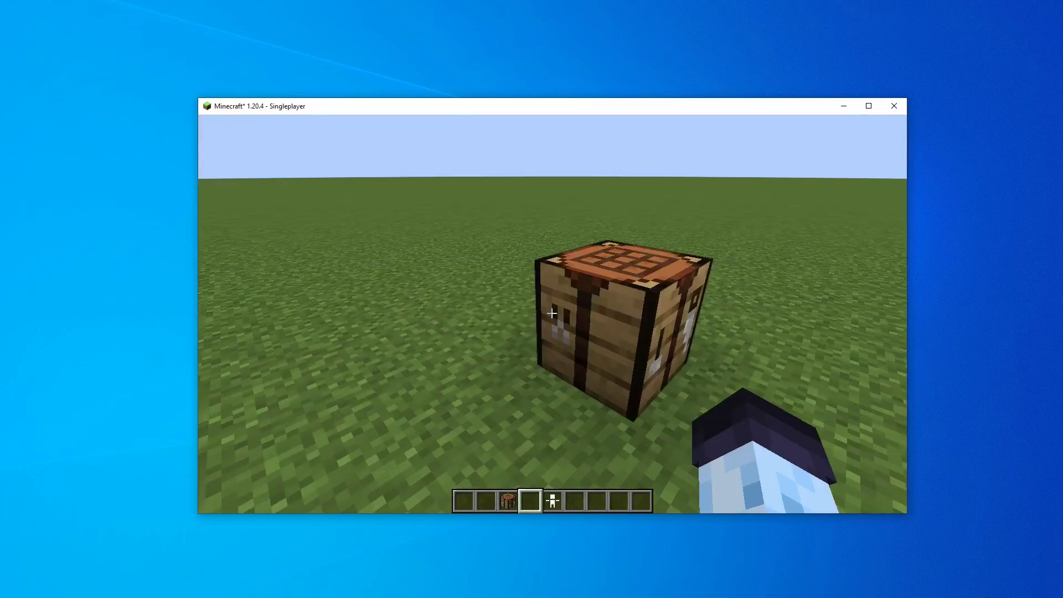
key(w)
key(space)
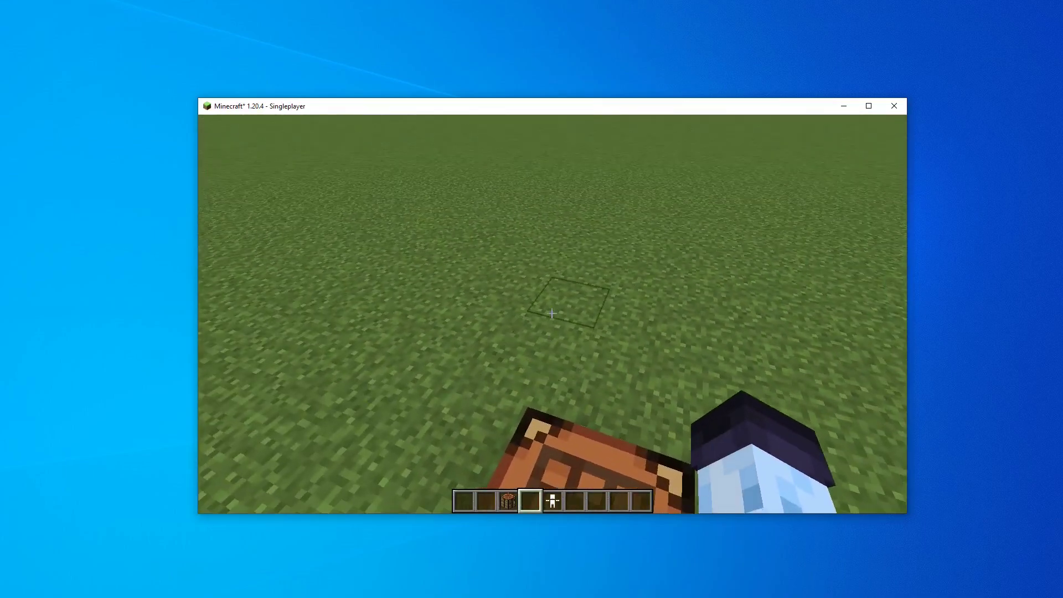
- Select the film named films in the Films list and return to the world
key(Shift_R)
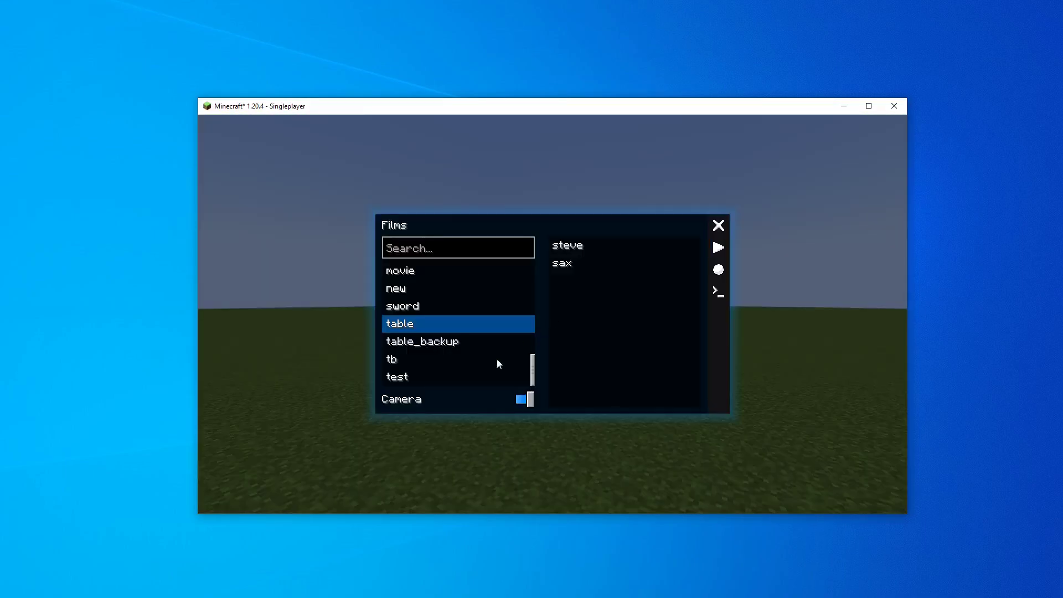
scroll(413, 350, up, 5)
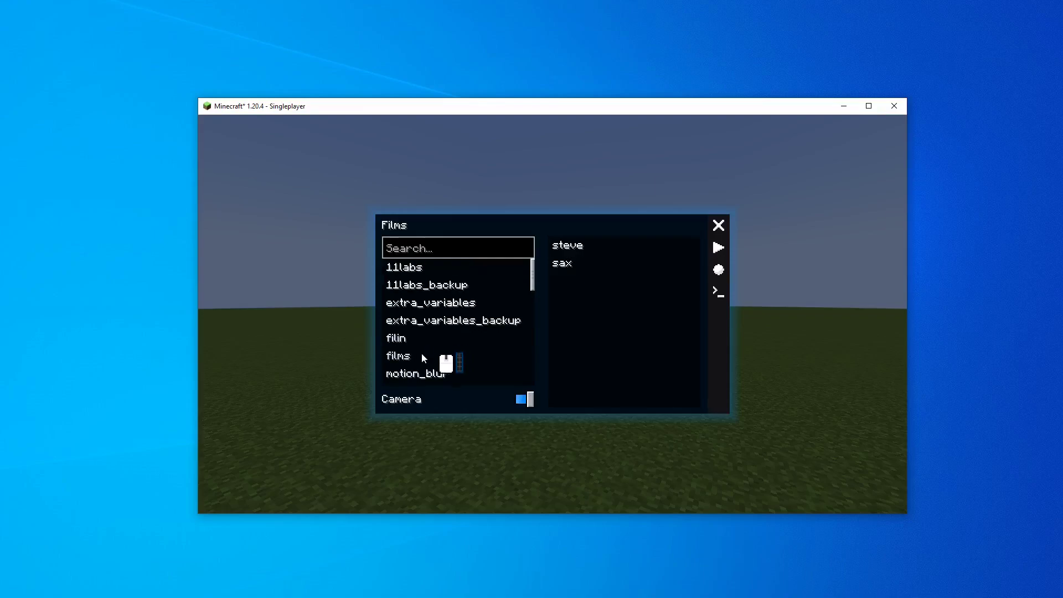
click(417, 358)
scroll(426, 362, down, 5)
key(Escape)
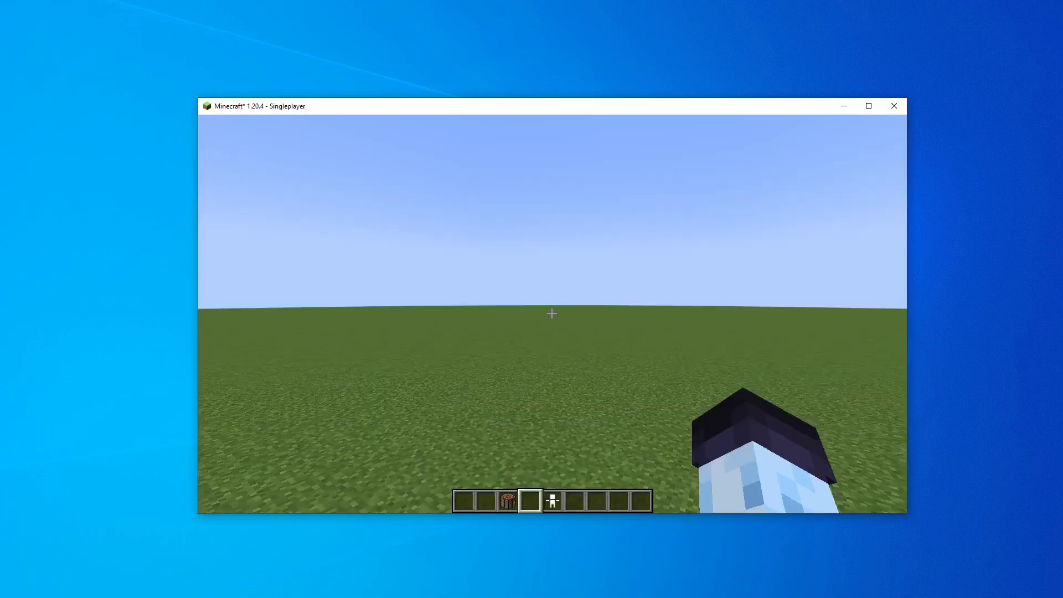
- Add a replay with the Normie form on the grass beside the crafting table in the film's replay editor
key(0)
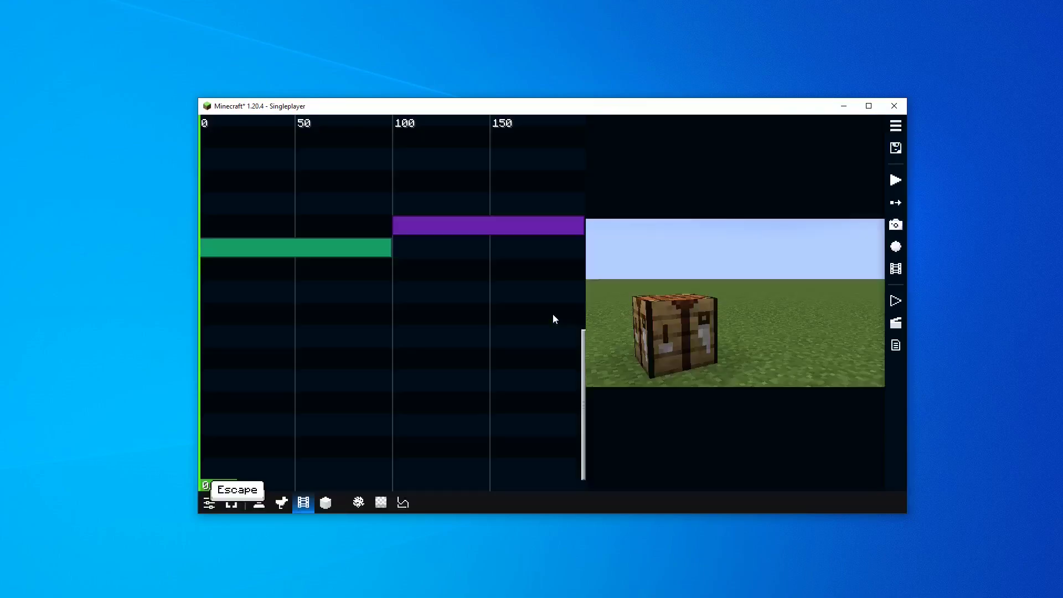
click(896, 323)
right_click(744, 337)
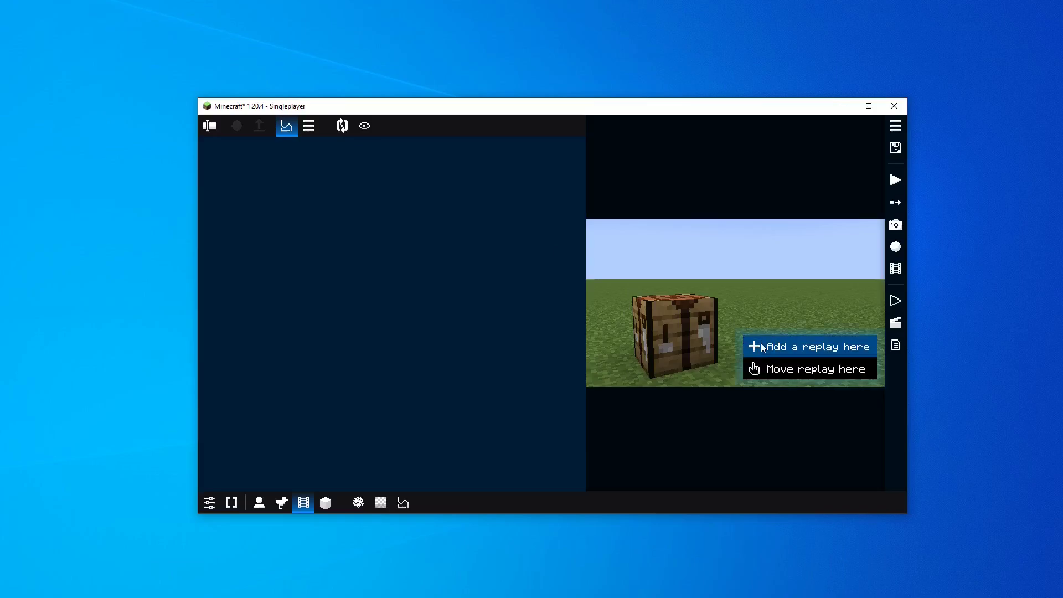
click(763, 348)
click(231, 302)
key(Escape)
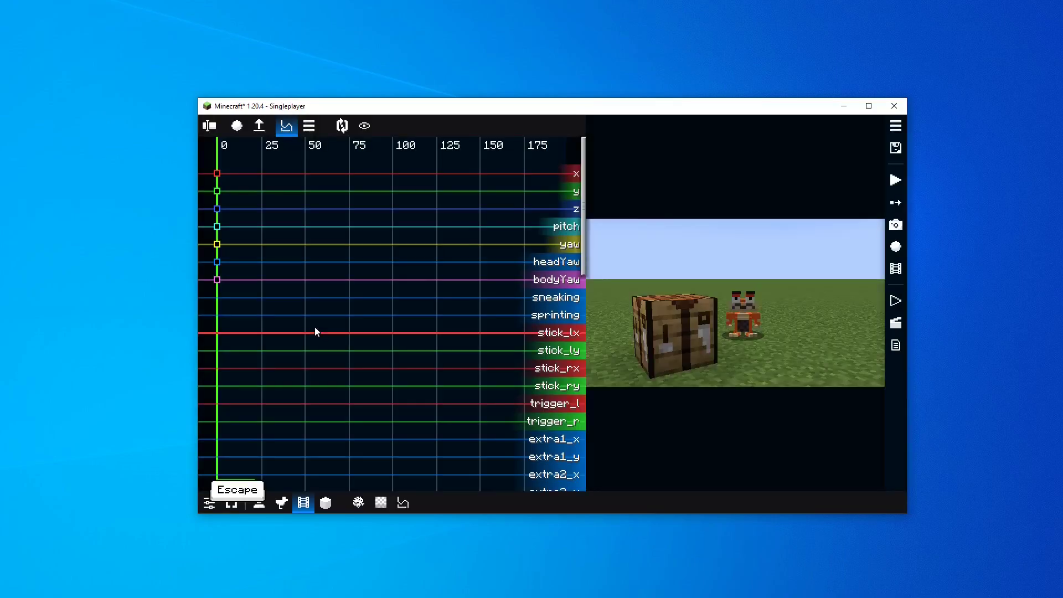
- Record the Normie replay from the Films list while walking around near the crafting table, ending the recording after the take
key(Escape)
key(Shift_R)
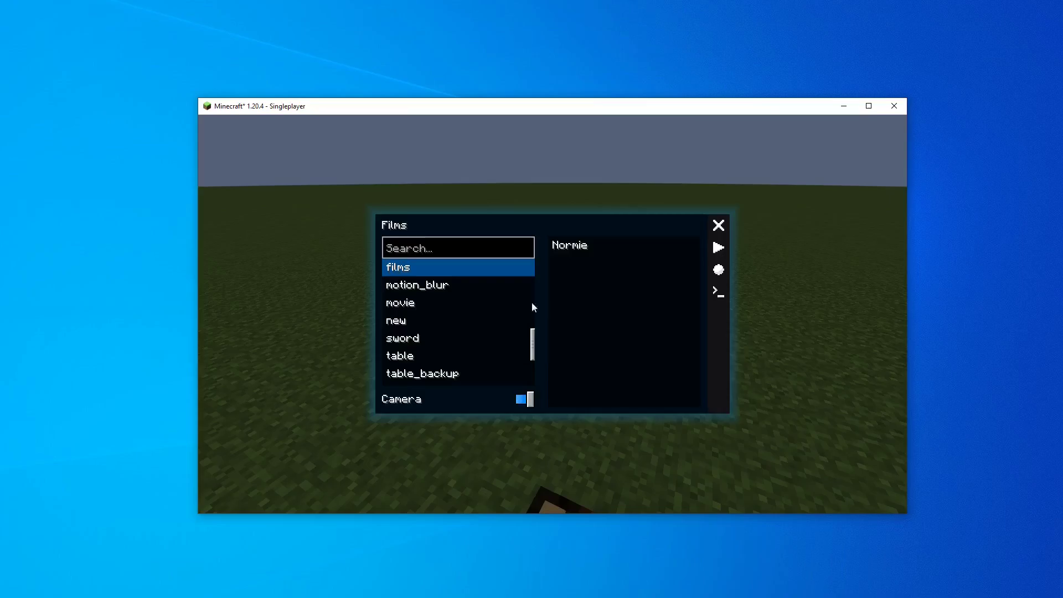
click(719, 270)
key(s)
key(a)
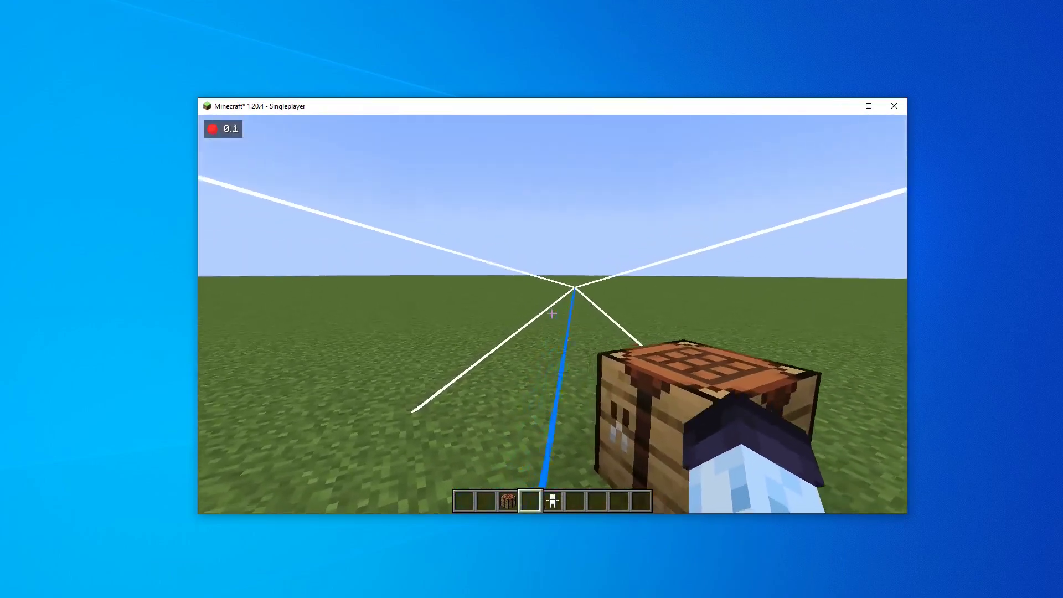
key(s)
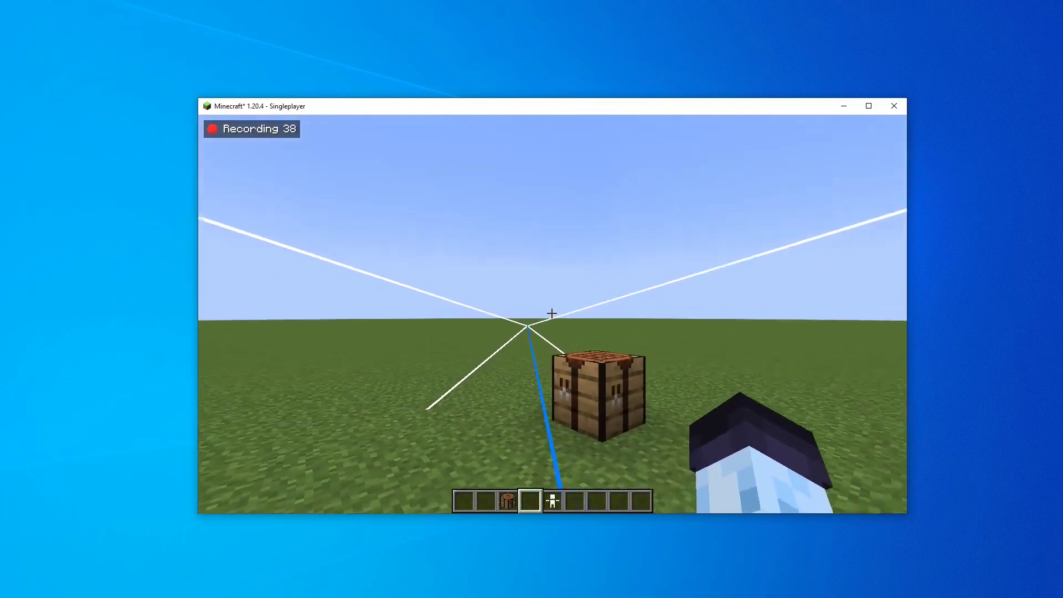
key(s)
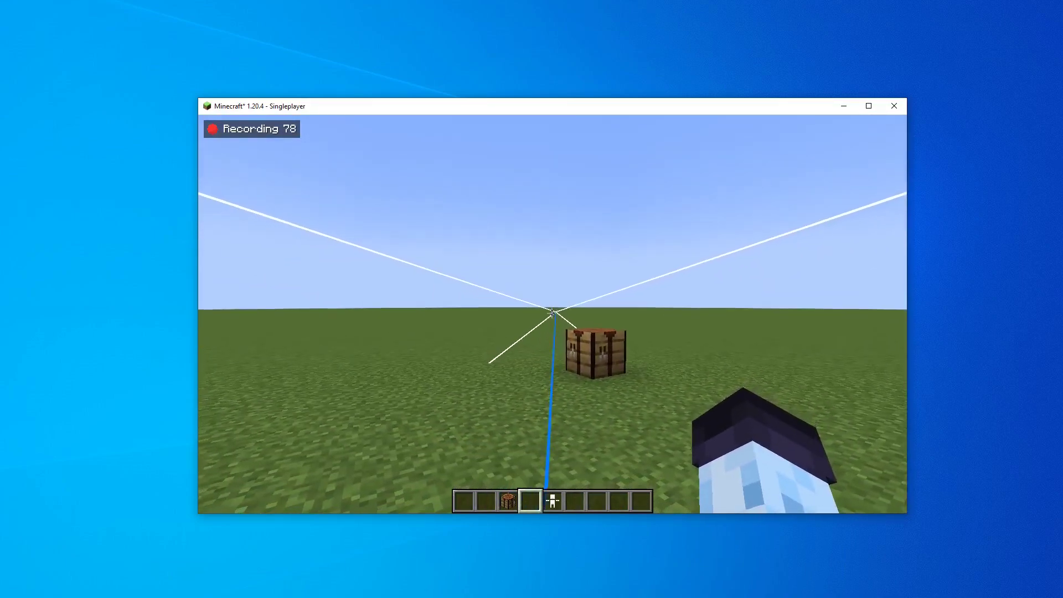
key(w)
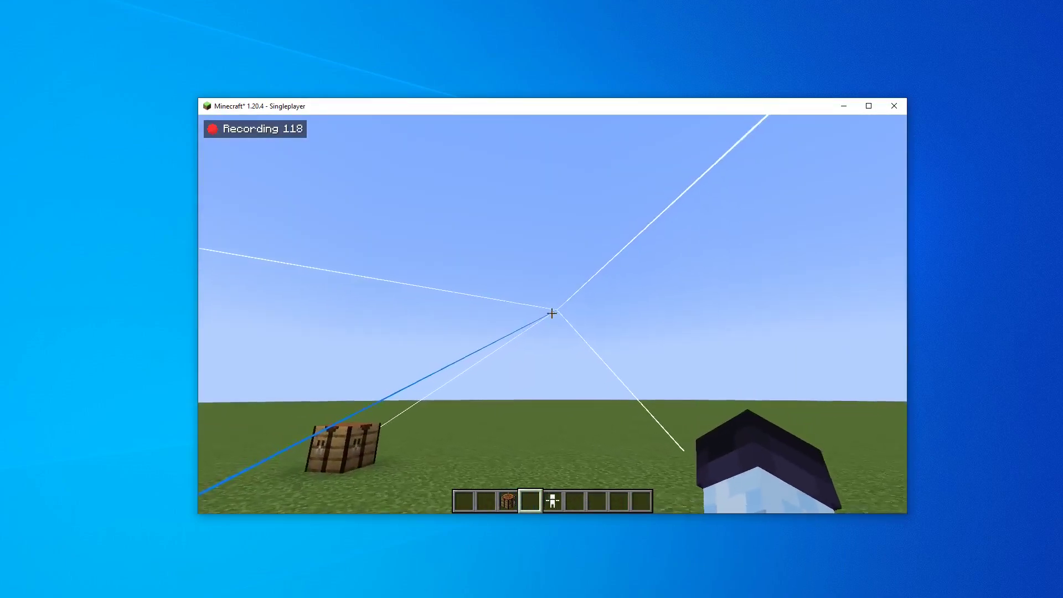
key(w)
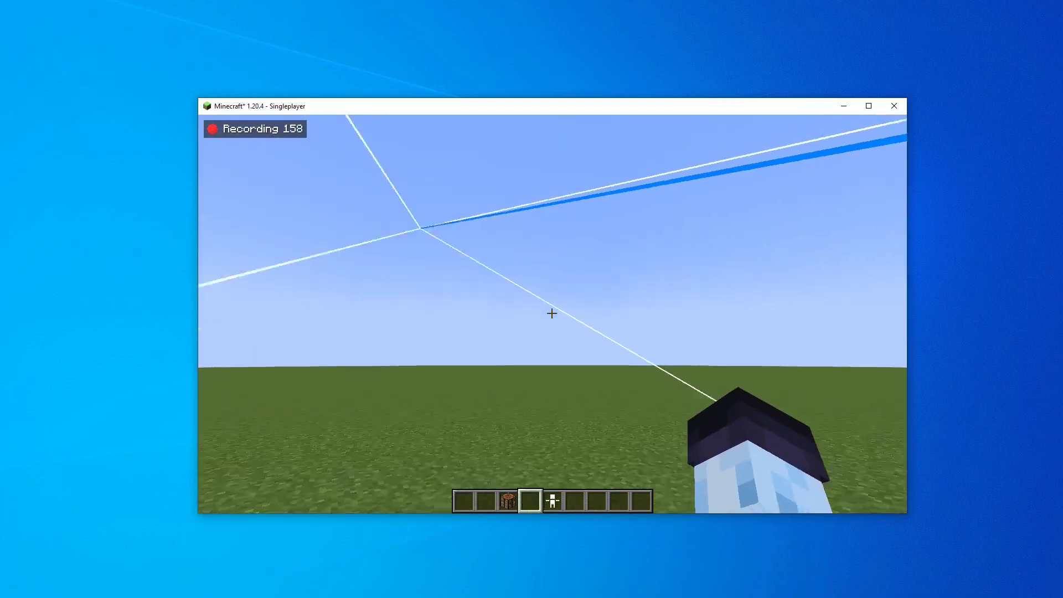
key(w)
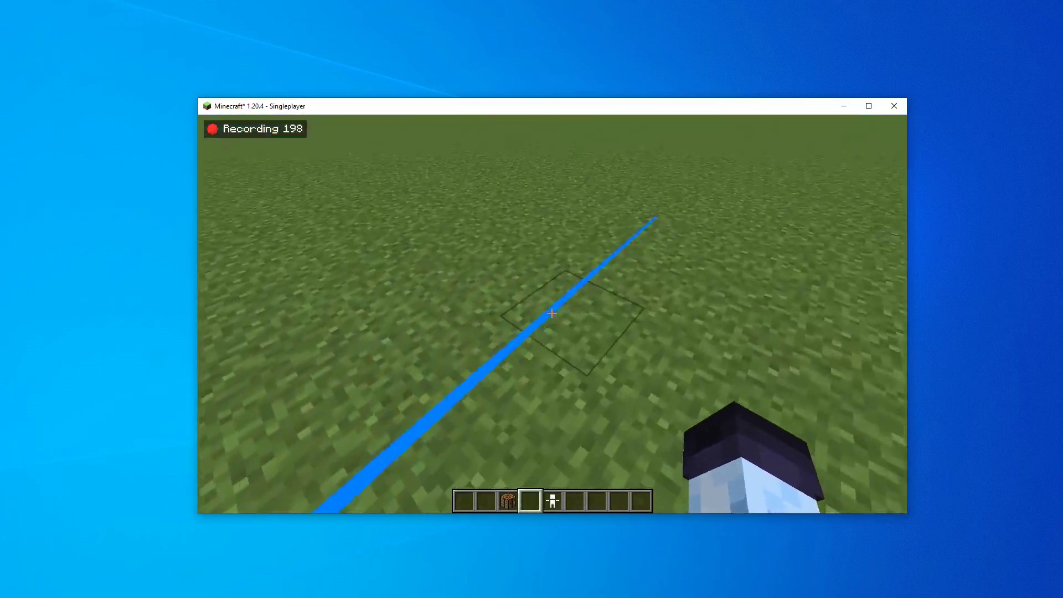
key(w)
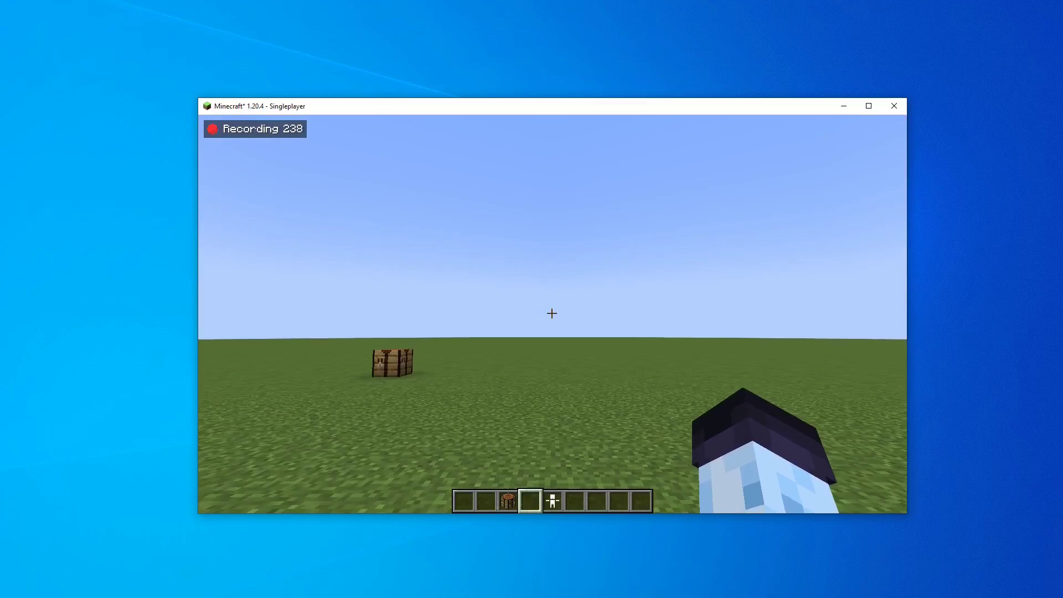
key(w)
key(Alt_R)
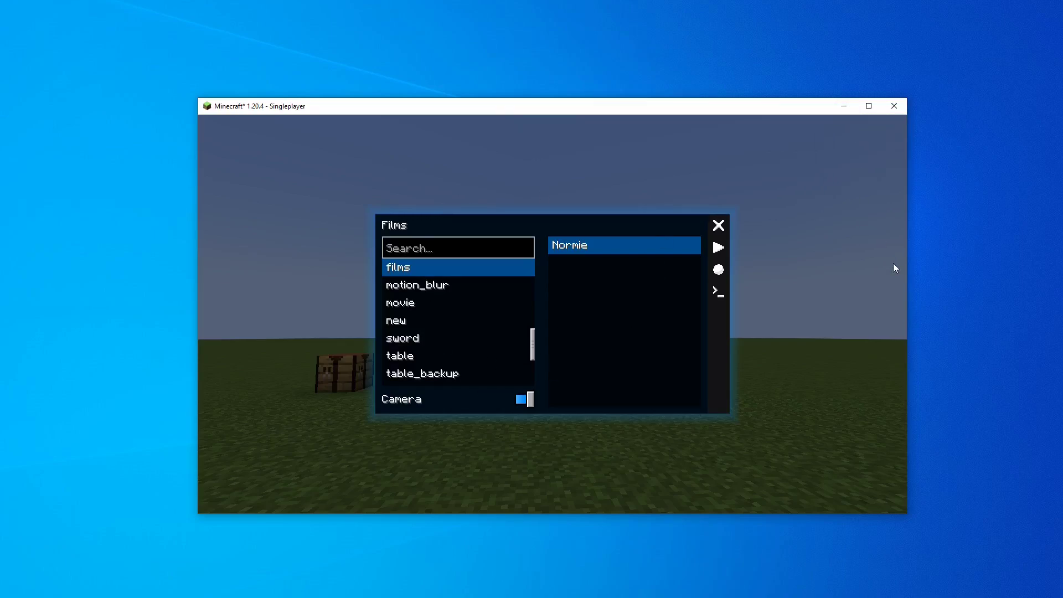
- Play the recorded replay in the film editor, examine its keyframe tracks and return to the start of the timeline
key(Escape)
key(0)
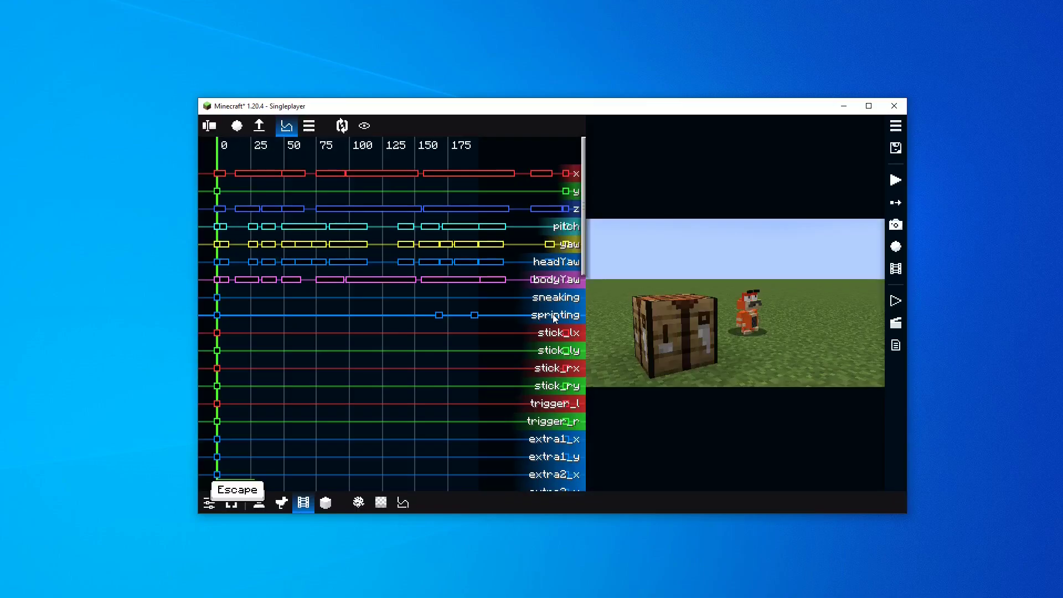
key(space)
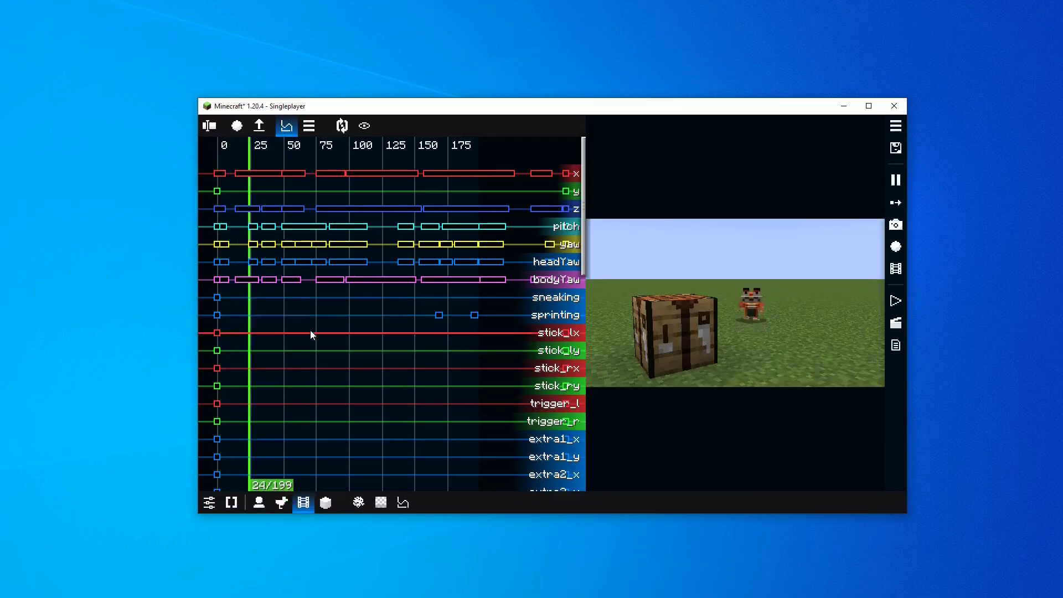
drag(514, 284, 434, 303)
scroll(415, 304, down, 5)
scroll(417, 311, up, 1)
key(space)
drag(342, 343, 238, 331)
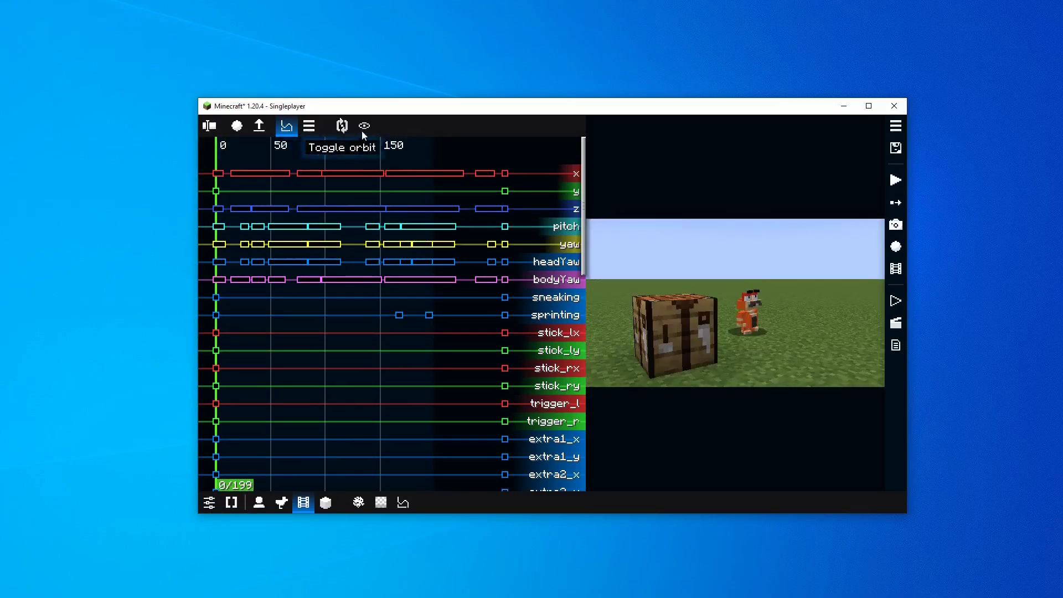
- Record a new take of the Normie replay from the film editor while walking past the crafting table, ending with playback
click(209, 125)
click(275, 159)
click(420, 137)
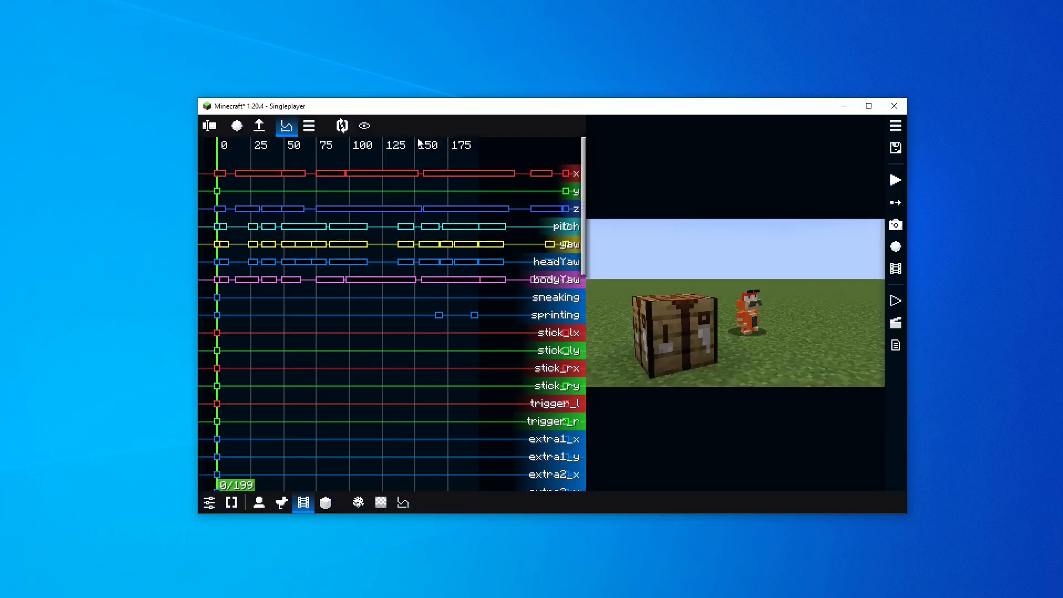
click(258, 125)
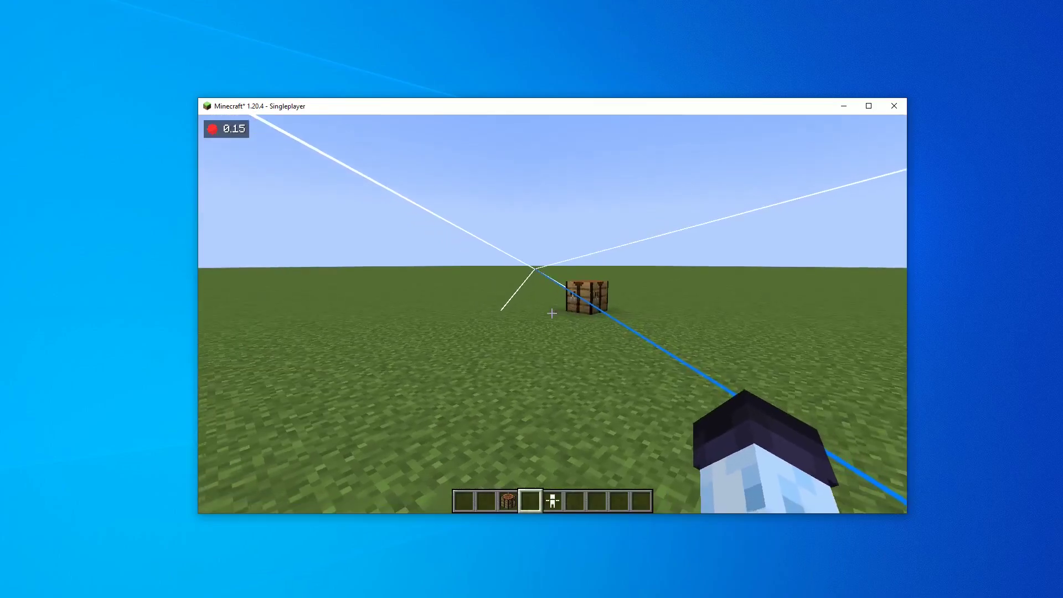
key(w)
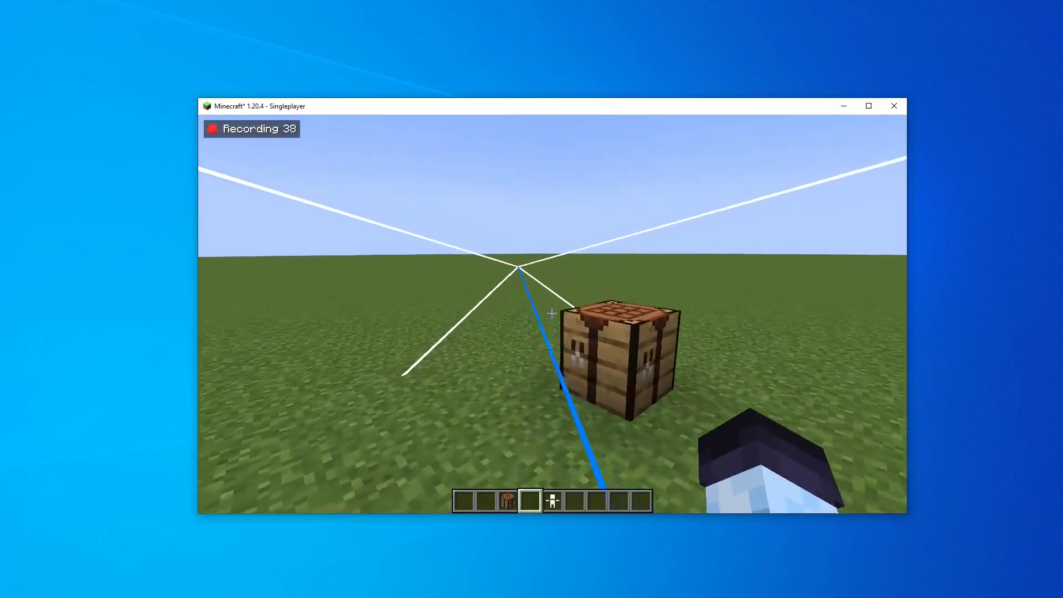
key(w)
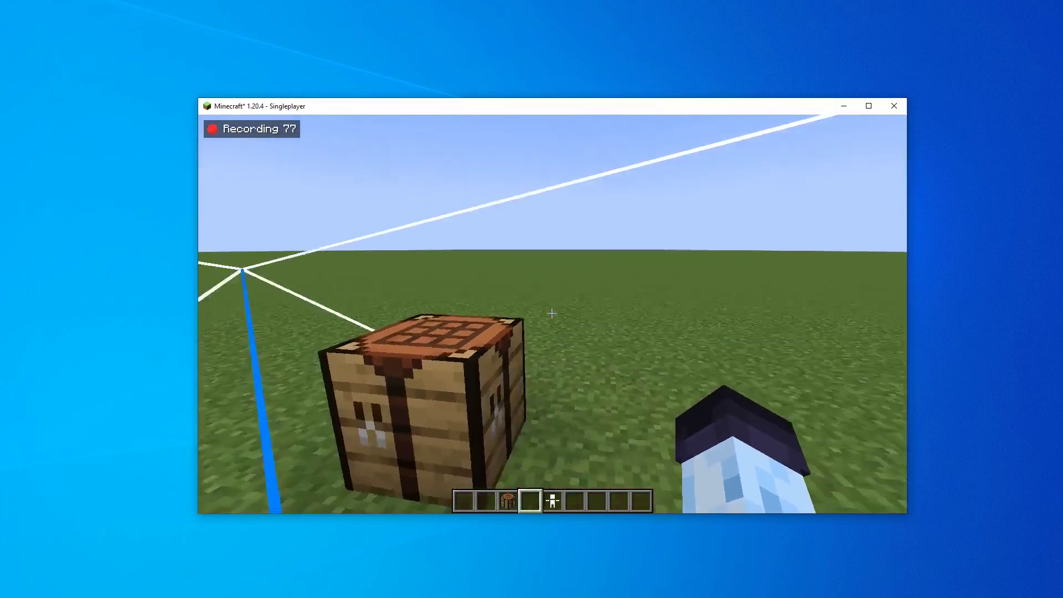
key(w)
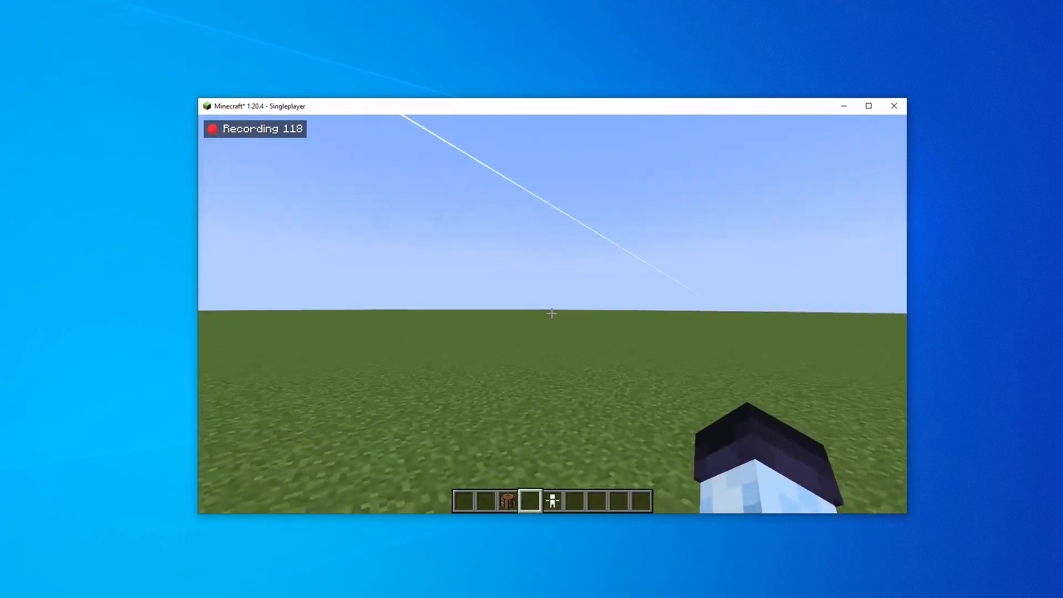
key(s)
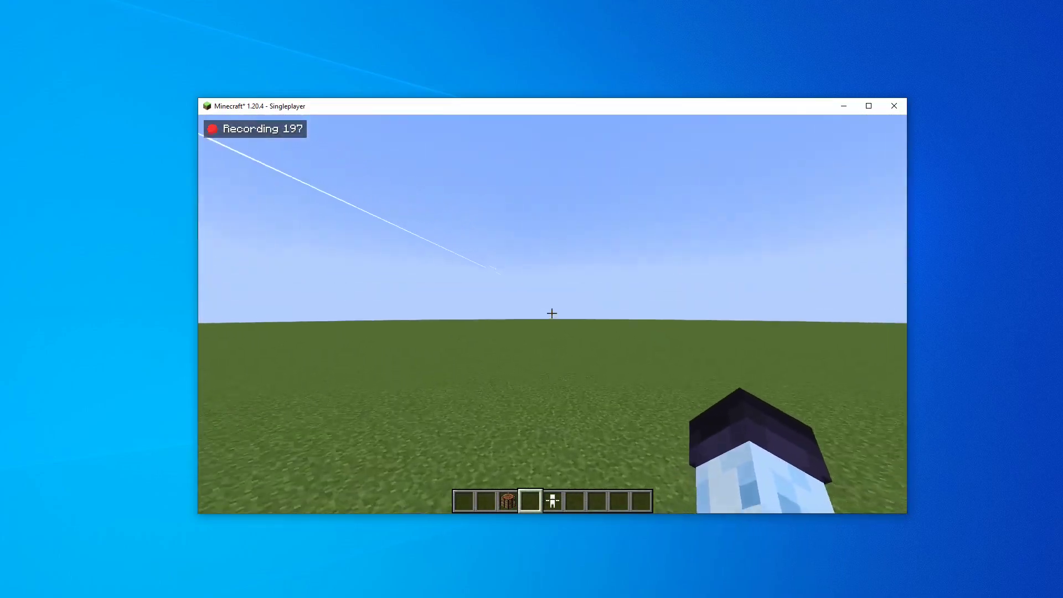
key(0)
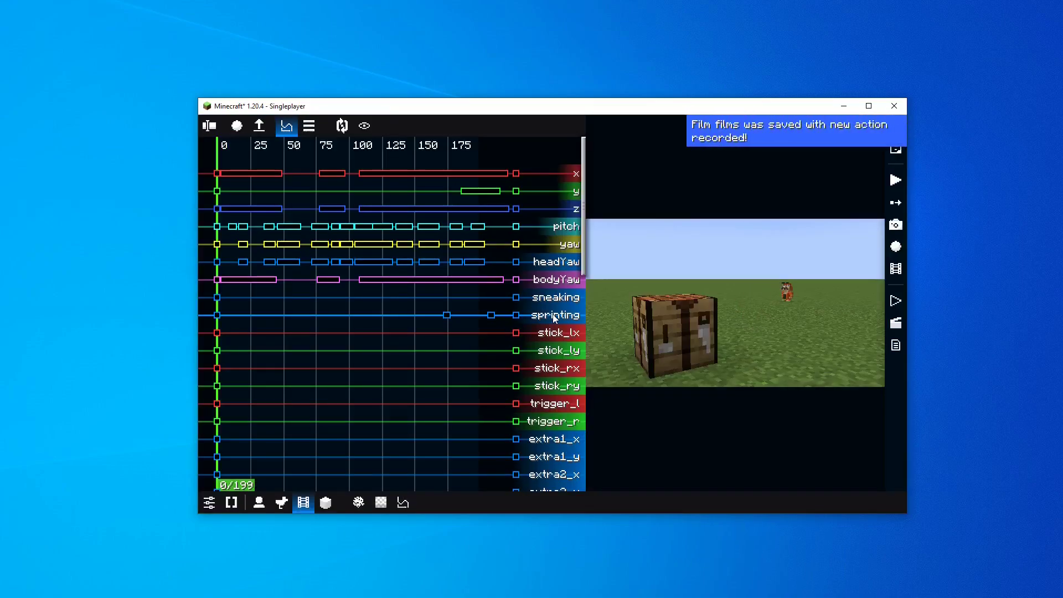
key(space)
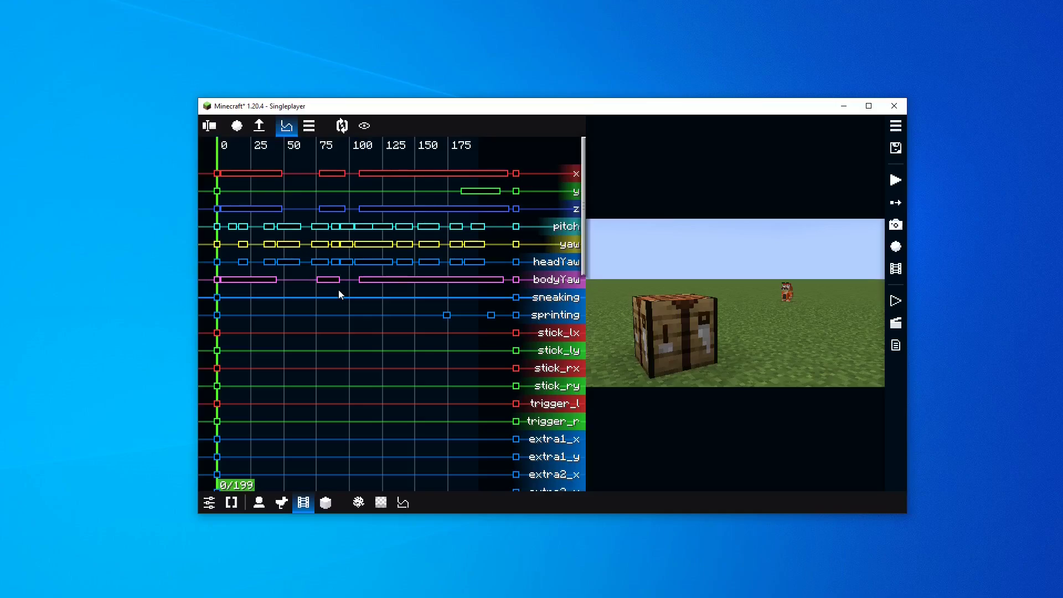
- Copy the play command for the film named films and run /bbs films @a play films true in chat
key(Escape)
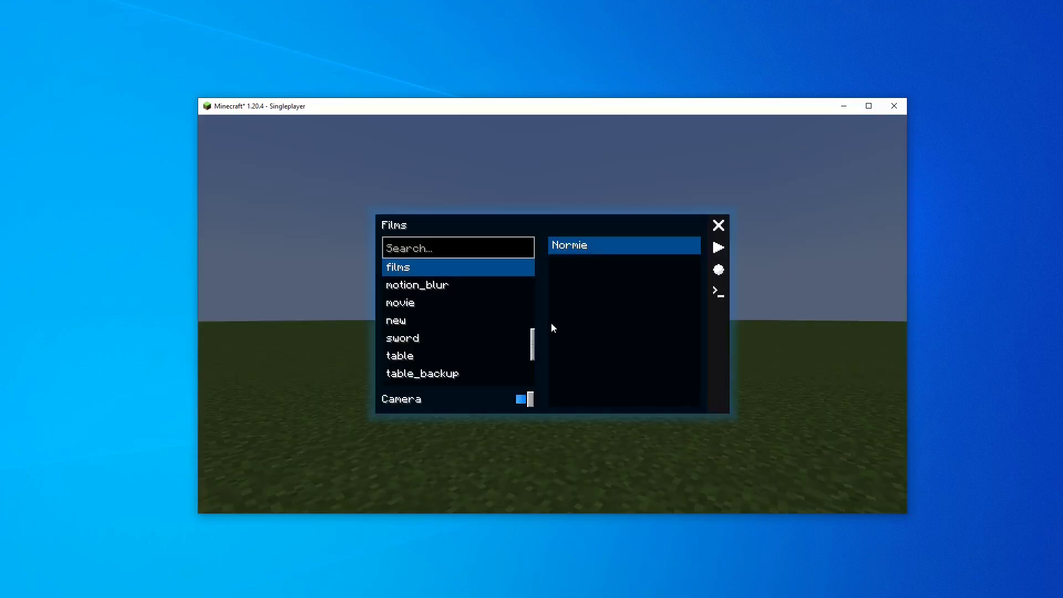
click(717, 292)
click(718, 225)
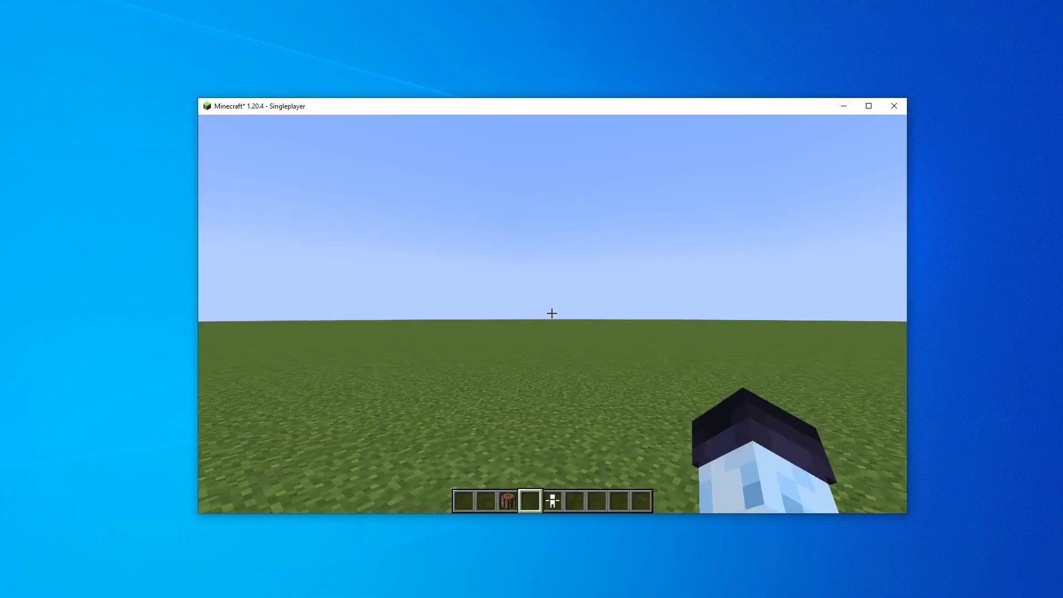
key(t)
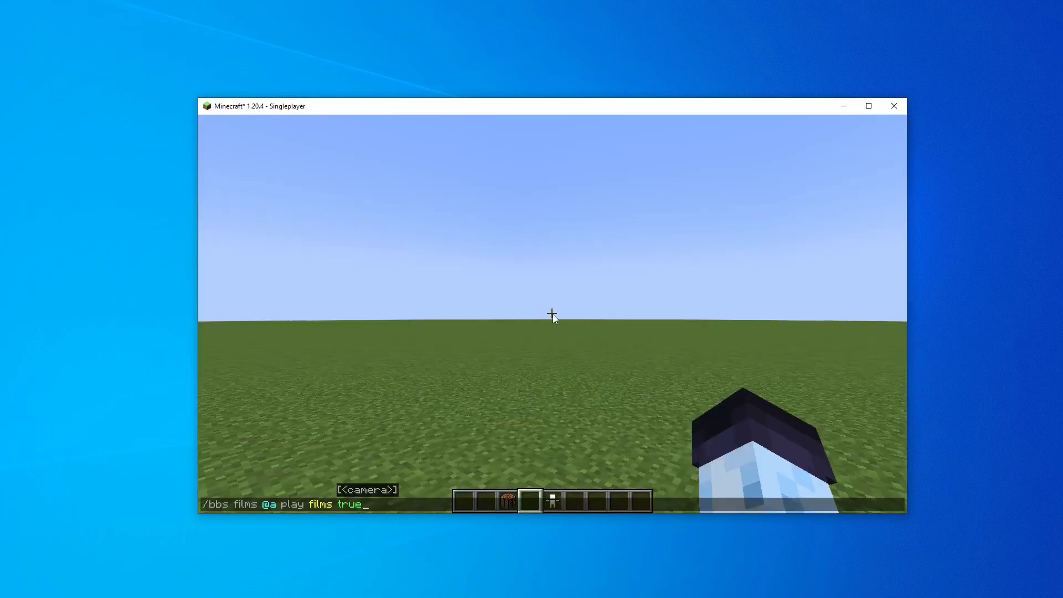
key(Return)
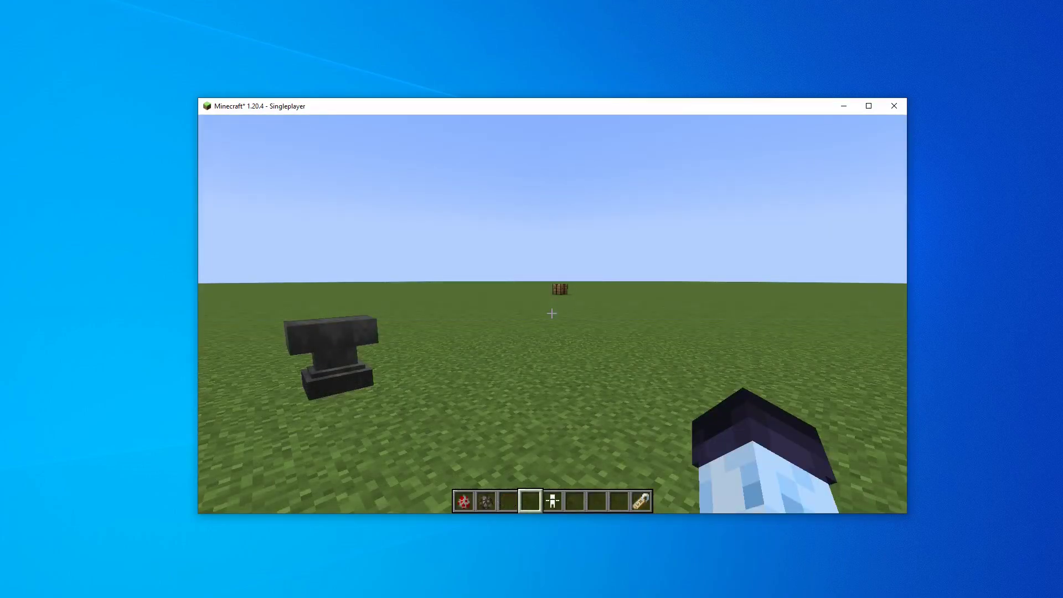
- Add an entity selector with the Andrew form and the entity ID minecraft:cow, and return to the world
key(Escape)
click(233, 501)
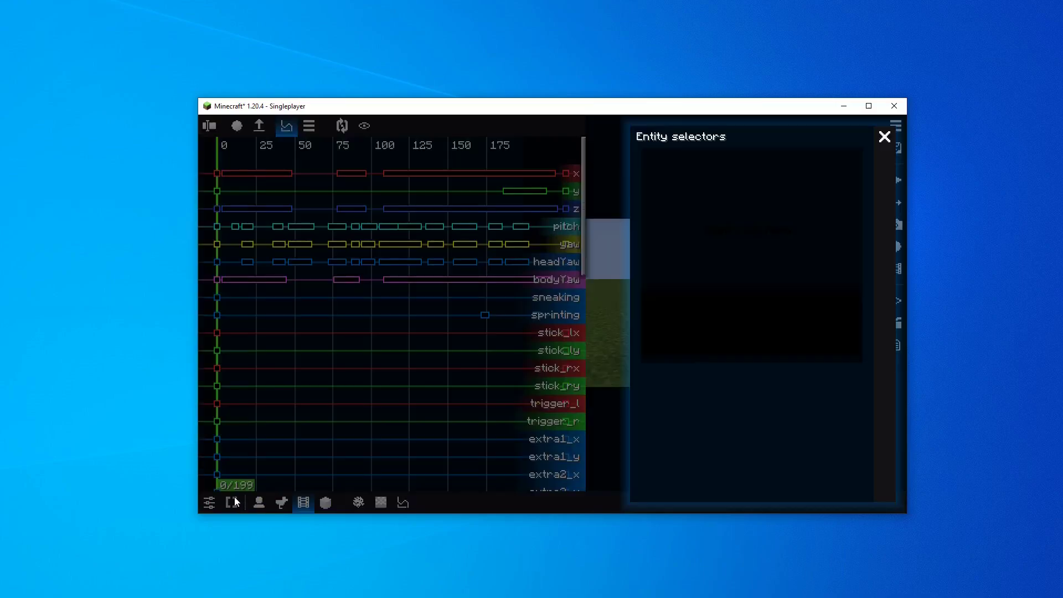
right_click(714, 188)
click(738, 203)
click(696, 385)
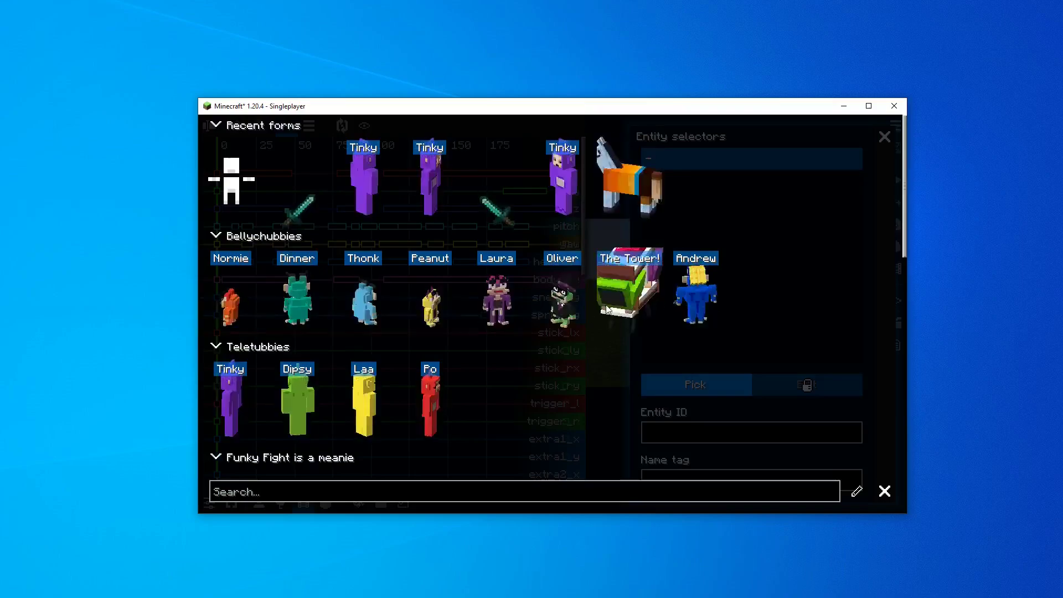
key(Escape)
click(703, 429)
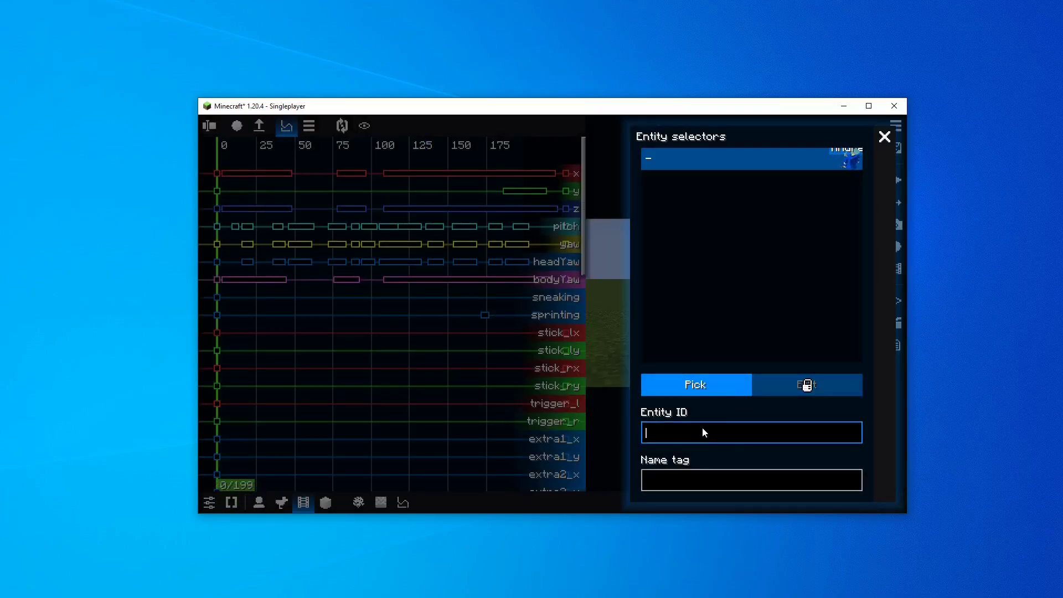
text(minecraft:cow)
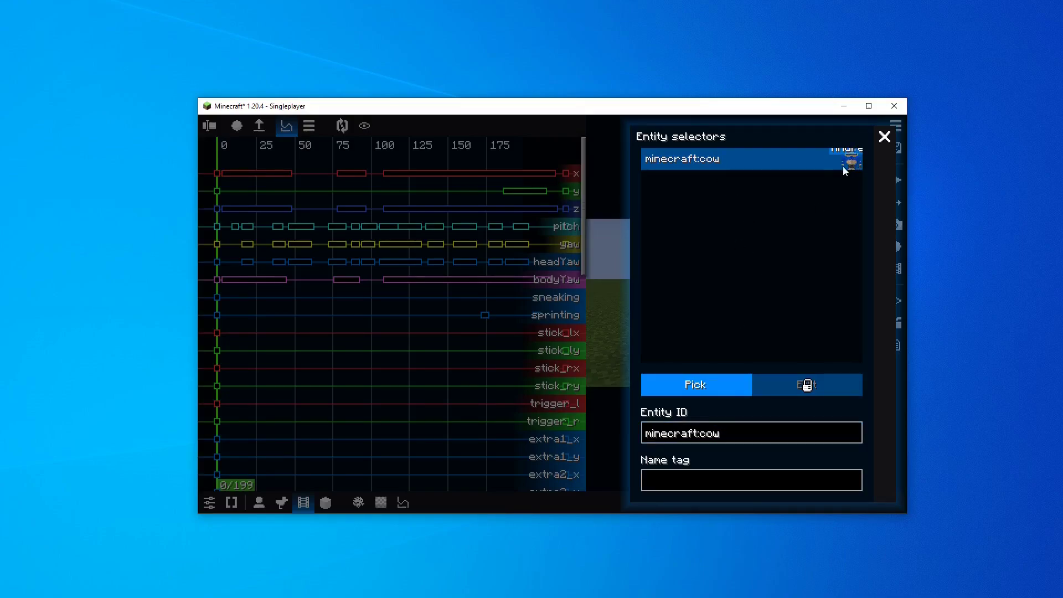
key(Escape)
key(Escape)
- Spawn a cow on the grass near the anvil and hit it to test the Andrew form
scroll(552, 314, up, 2)
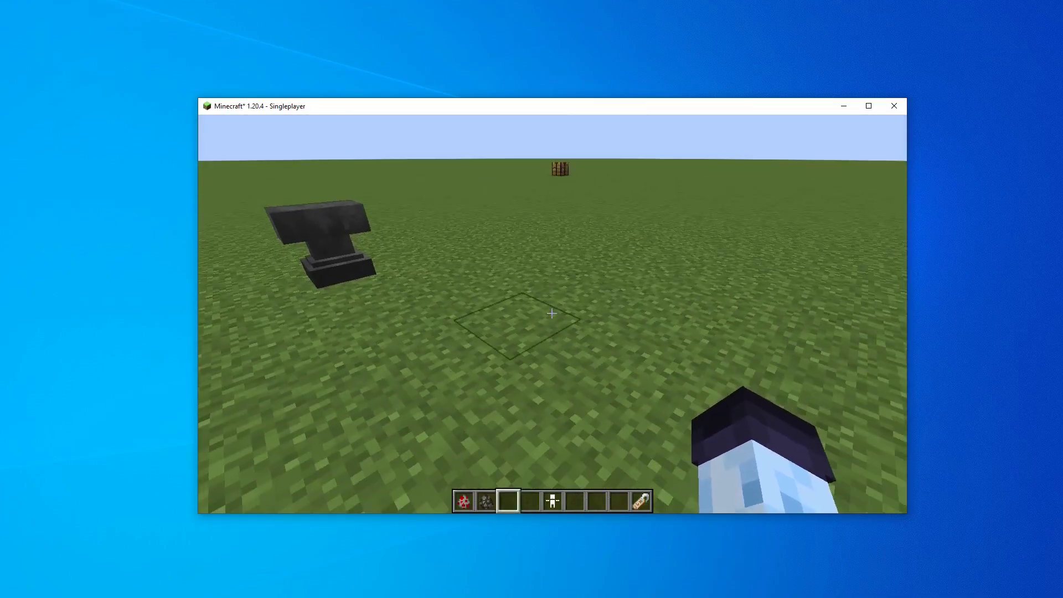
right_click(552, 314)
scroll(552, 314, down, 2)
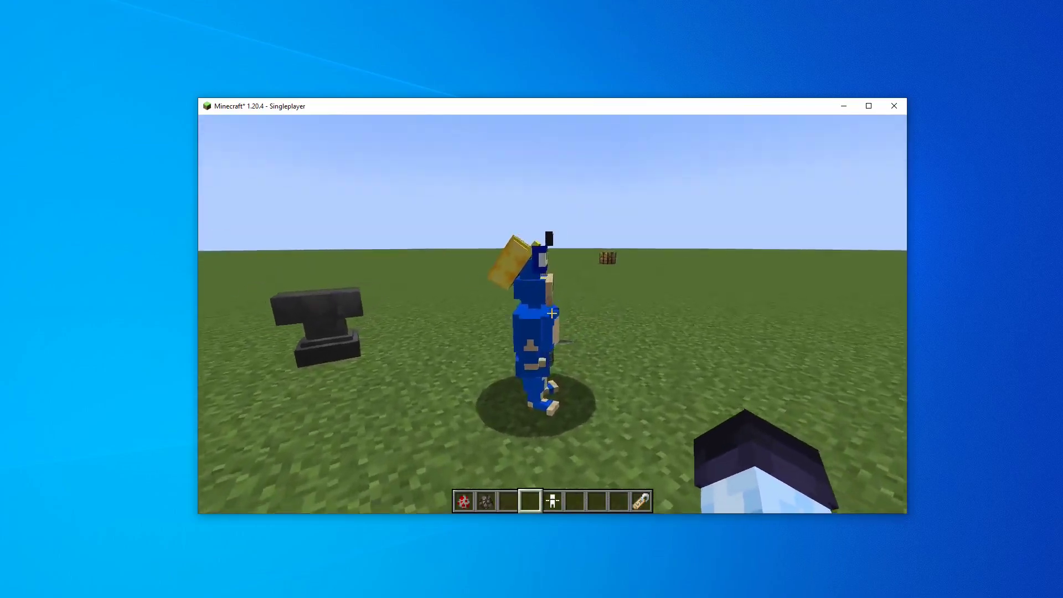
key(s)
click(552, 314)
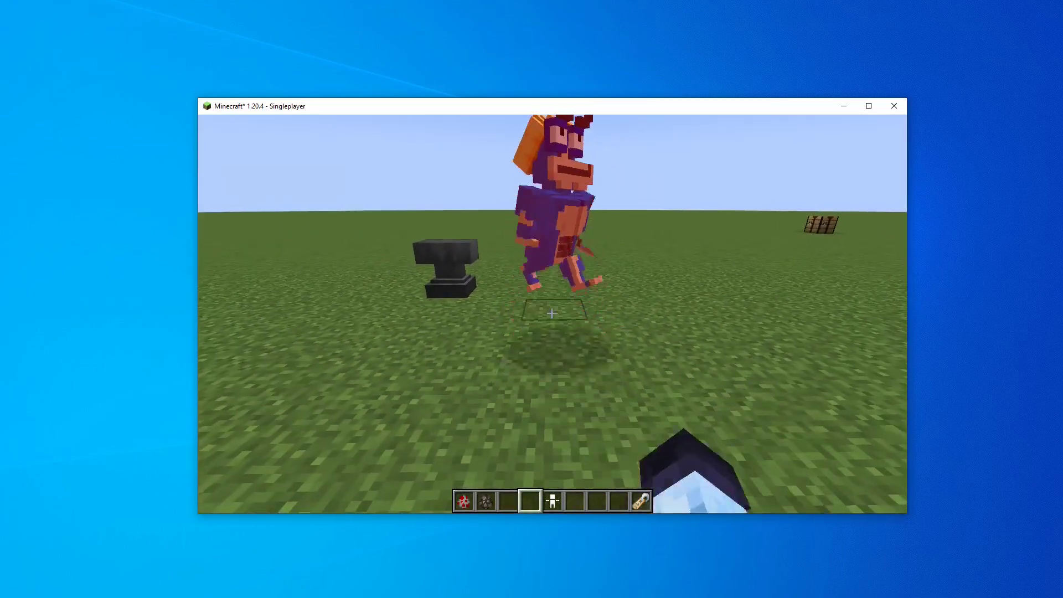
- Spawn several more cows with the Cow Spawn Egg and back away to view the group
scroll(552, 314, up, 1)
scroll(552, 314, up, 1)
right_click(552, 314)
right_click(552, 314)
key(s)
right_click(552, 314)
right_click(552, 313)
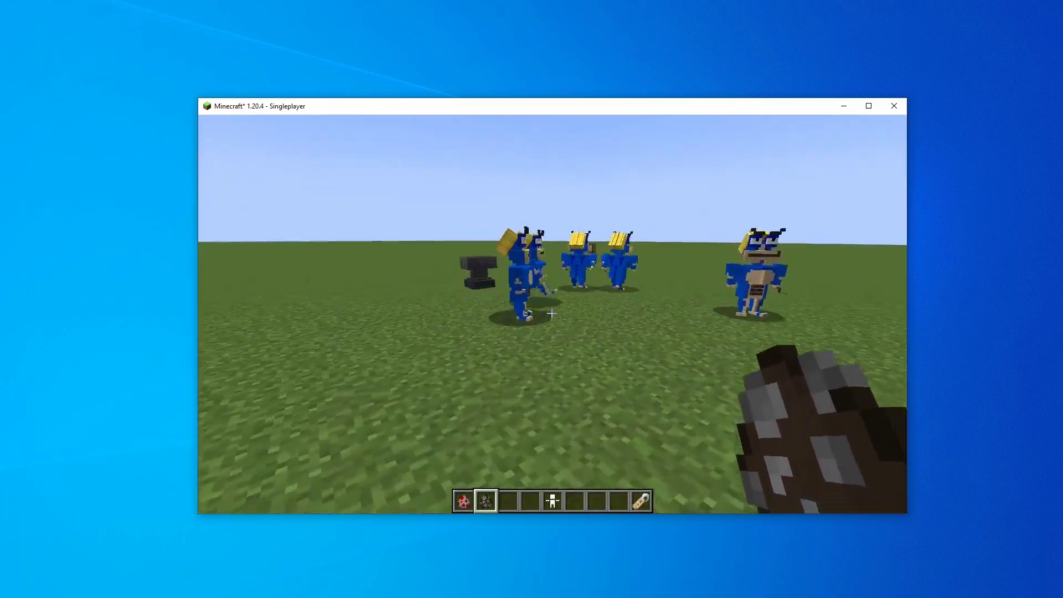
click(552, 314)
key(s)
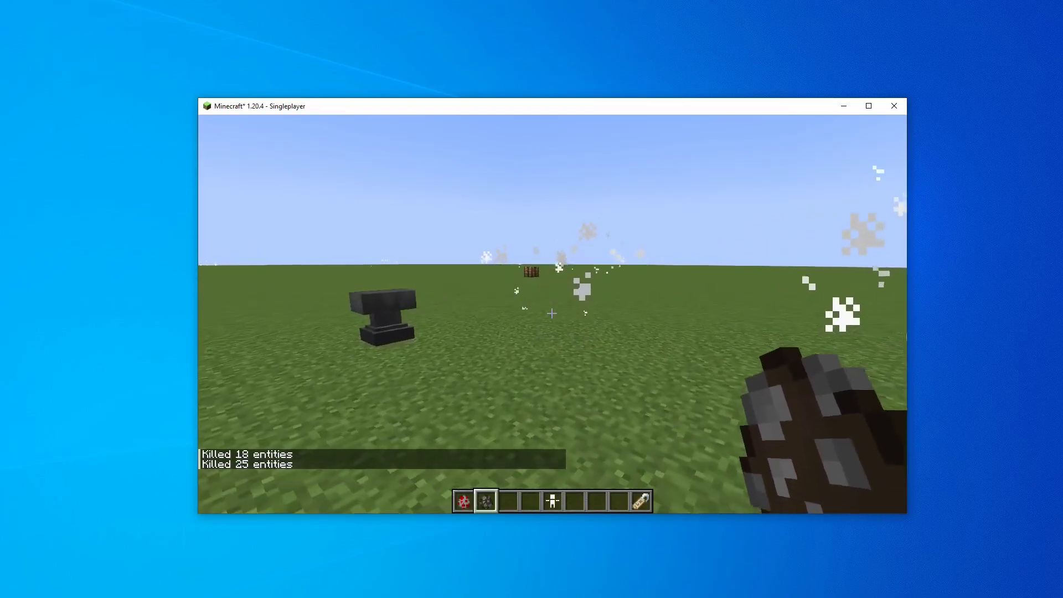
- Give the minecraft:cow entity selector a name tag condition and return to the world
key(0)
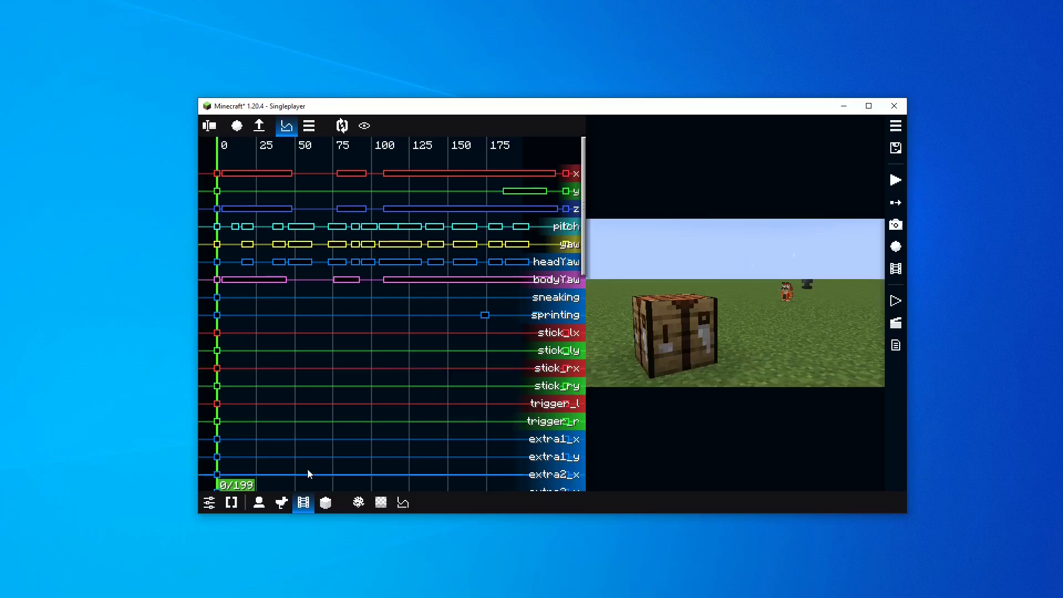
click(242, 500)
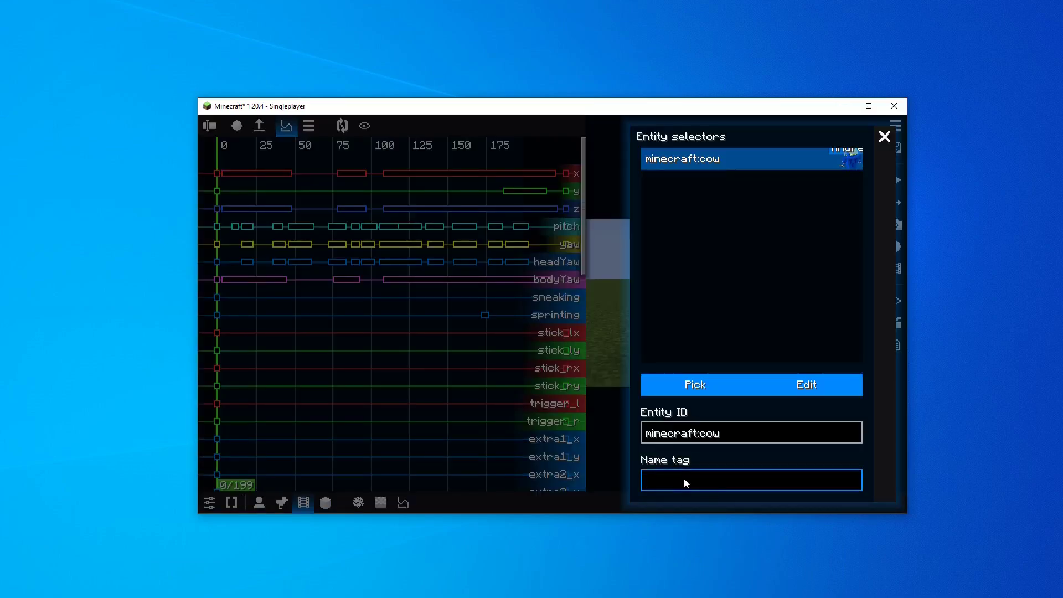
key(Escape)
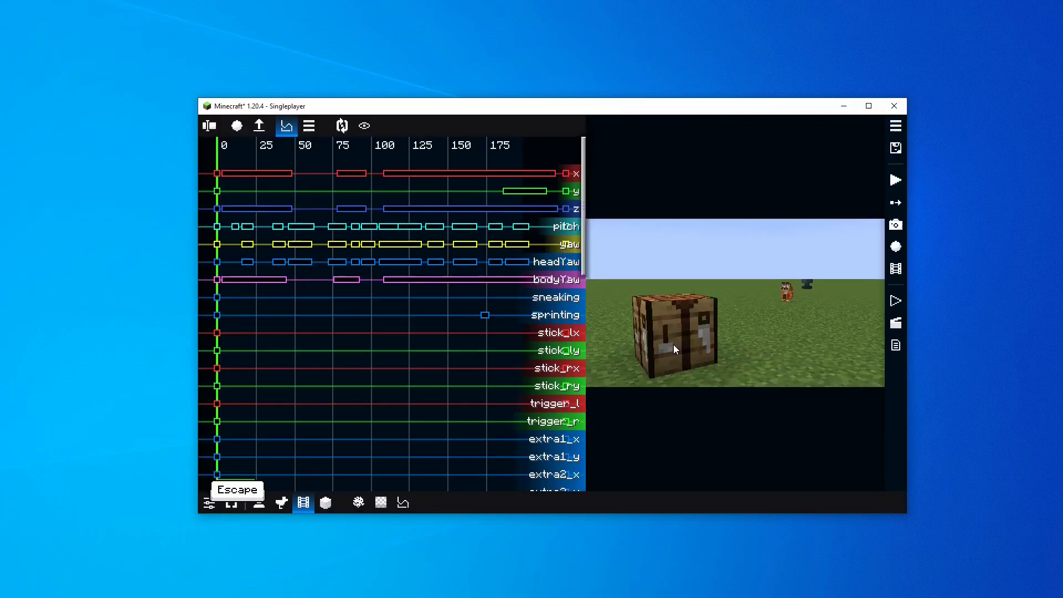
key(Escape)
- Spawn a cow near the anvil, apply the Donald name tag to it and hit it to test the selector
key(5)
key(8)
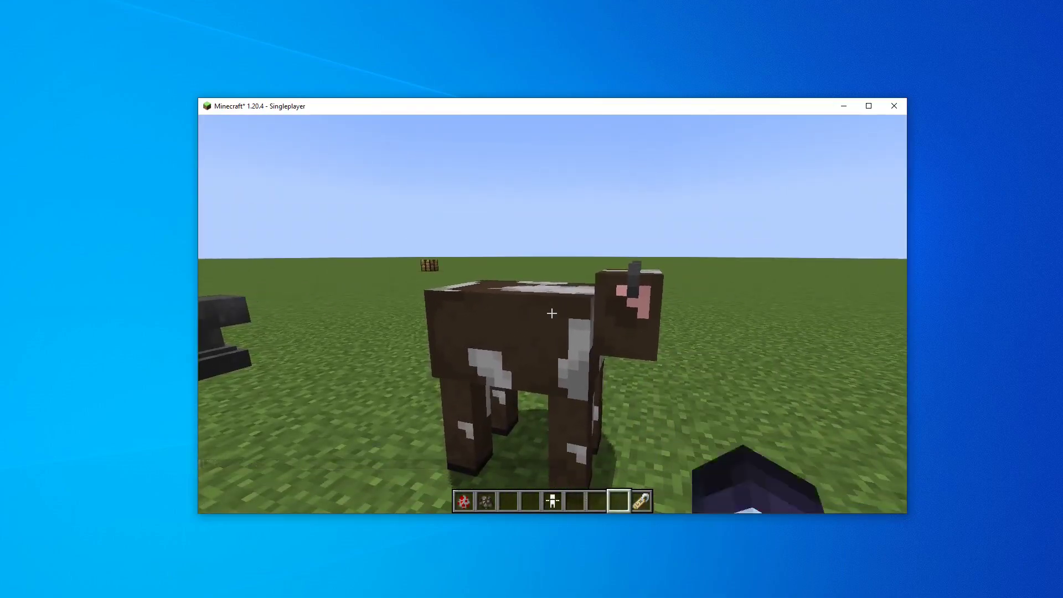
right_click(552, 313)
key(s)
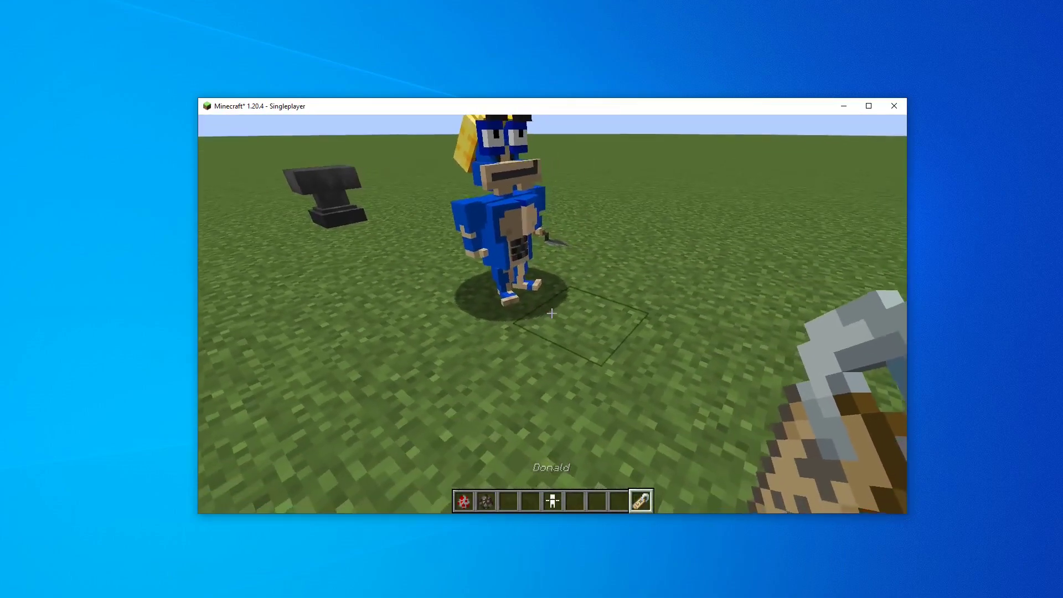
scroll(552, 314, up, 1)
scroll(552, 313, down, 1)
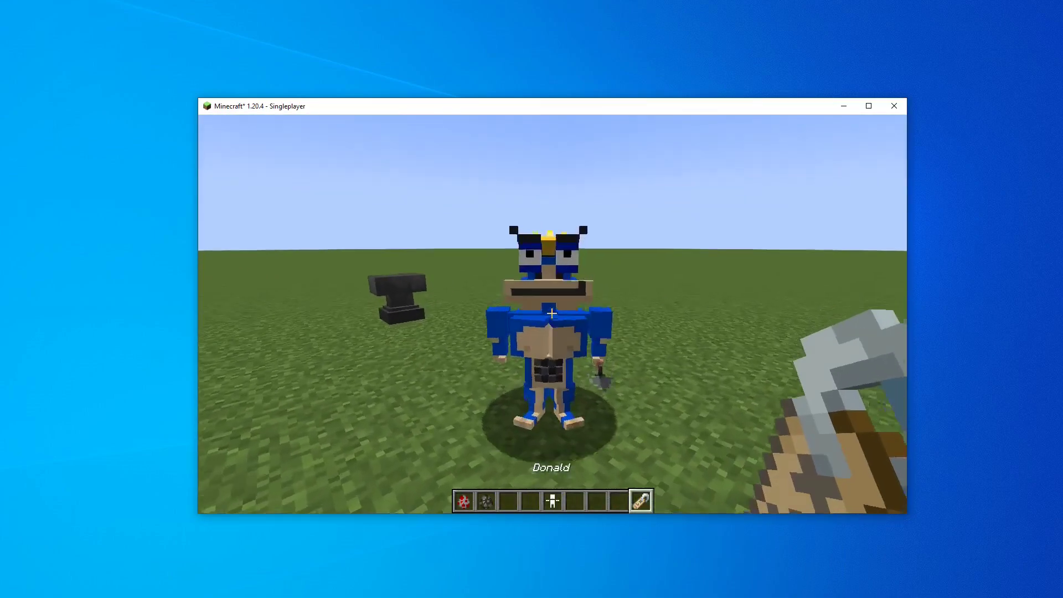
key(w)
key(s)
click(551, 313)
- Spawn several unnamed cows beside the tagged one and back away to compare them
scroll(552, 313, up, 7)
right_click(552, 313)
key(s)
right_click(551, 314)
right_click(552, 314)
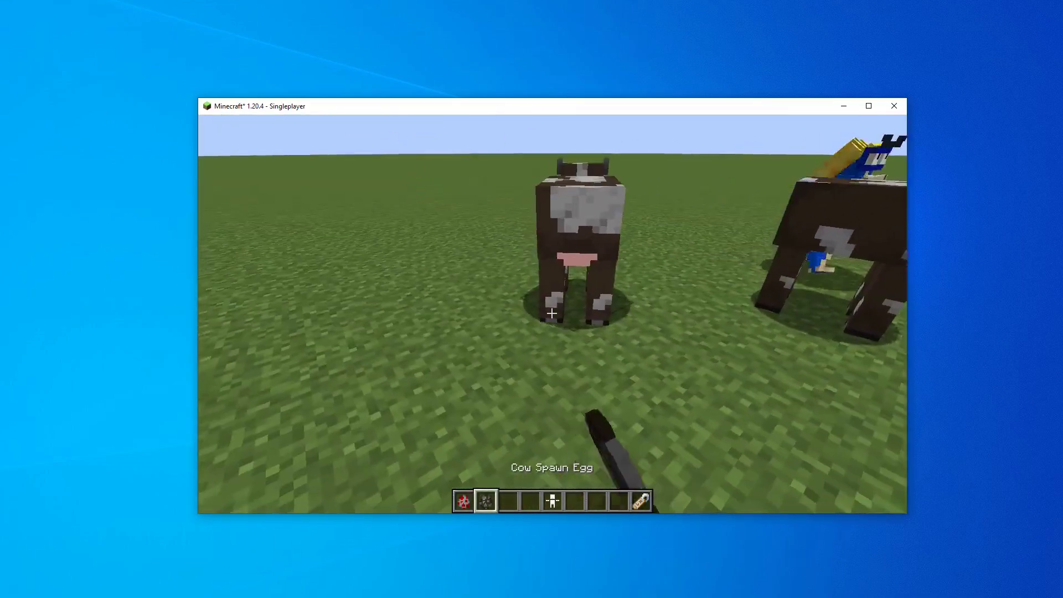
right_click(552, 313)
key(s)
key(space)
key(space)
key(s)
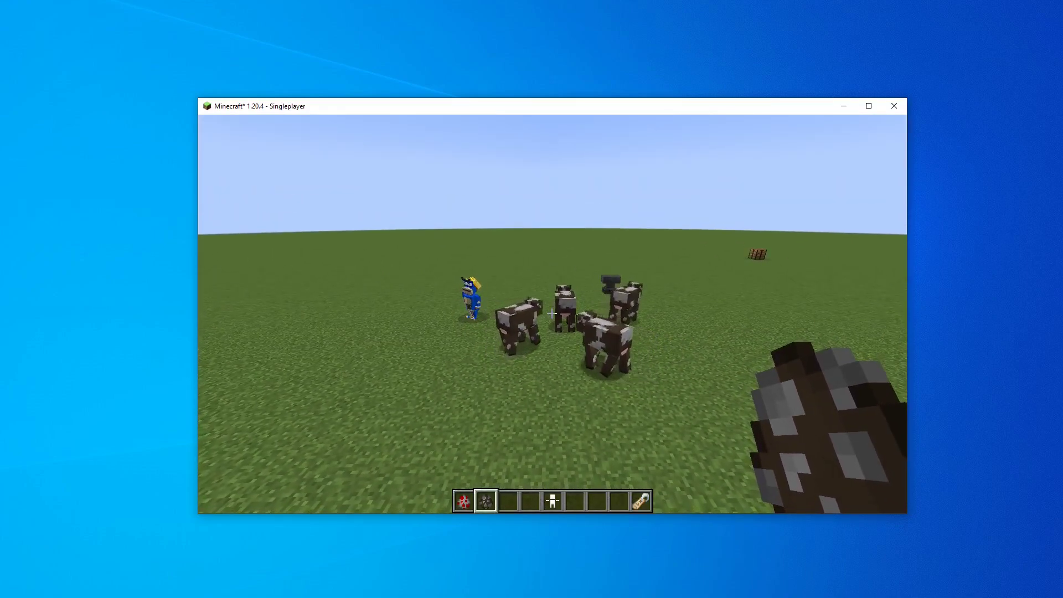